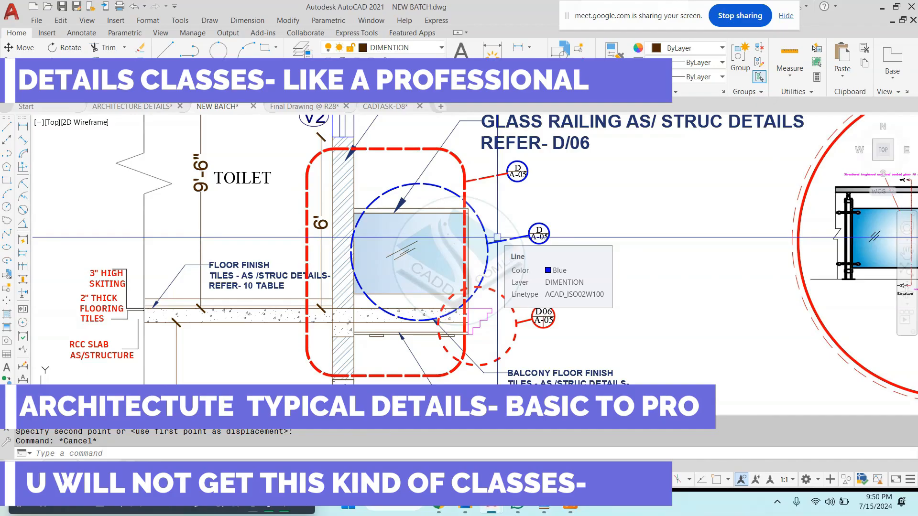
pyautogui.press('Escape')
pyautogui.press('Escape')
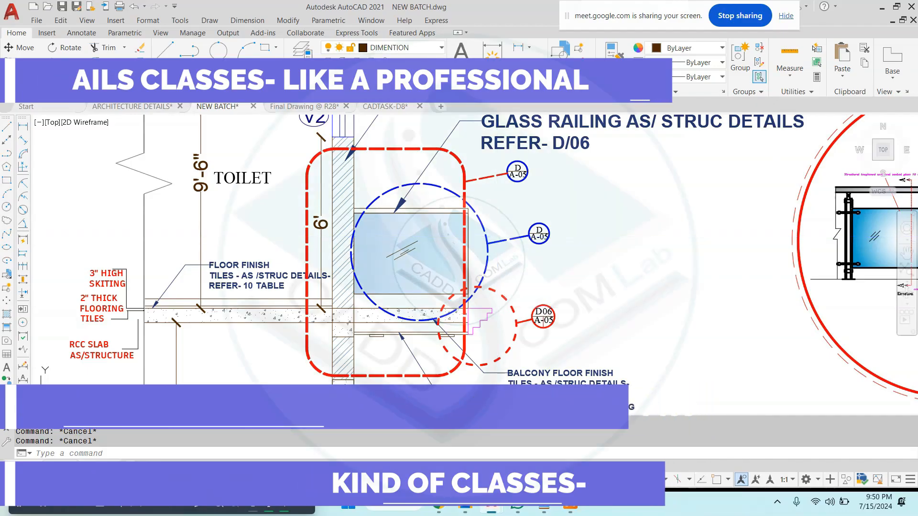
pyautogui.scroll(-2, 528, 232)
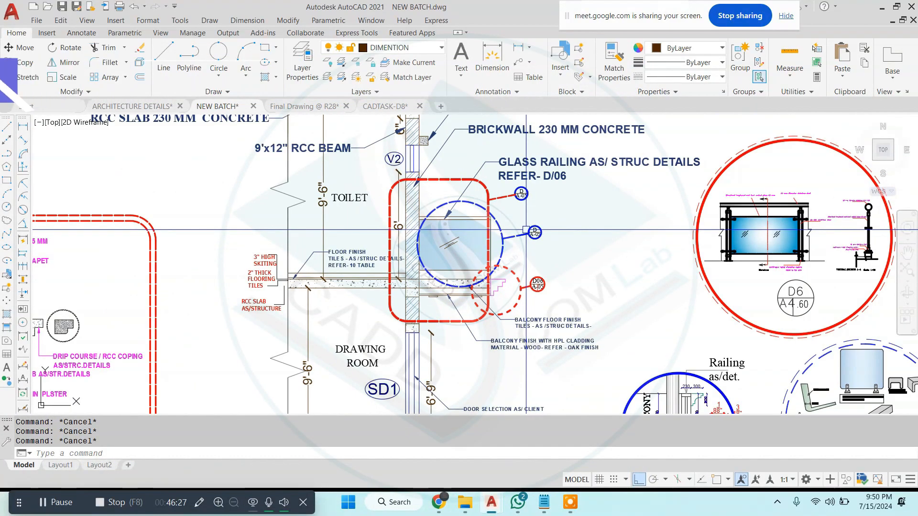
pyautogui.scroll(-2, 525, 230)
pyautogui.scroll(2, 525, 230)
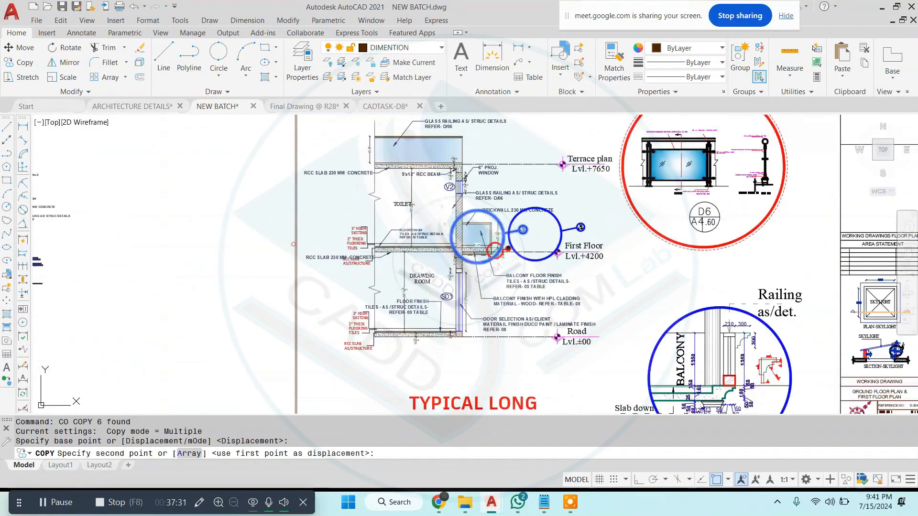
# Place a copy of the blue dashed callout circle and its D/A-05 tag over the first-floor balcony glass railing
pyautogui.scroll(7, 308, 258)
pyautogui.click(231, 259)
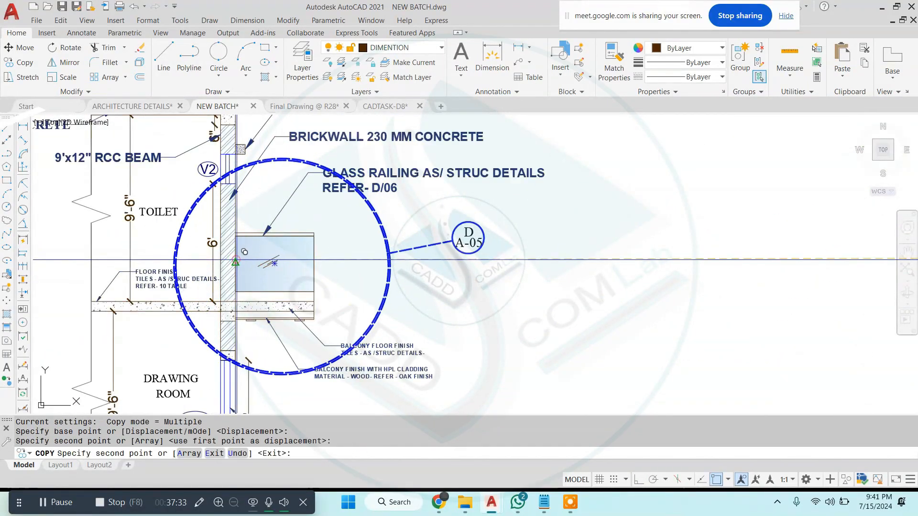
pyautogui.press('Escape')
# Scale the copied callout circle and its tag down about the circle's centre so it fits around the balcony railing
pyautogui.click(506, 230)
pyautogui.click(363, 267)
pyautogui.write('sc')
pyautogui.press('Return')
pyautogui.click(275, 264)
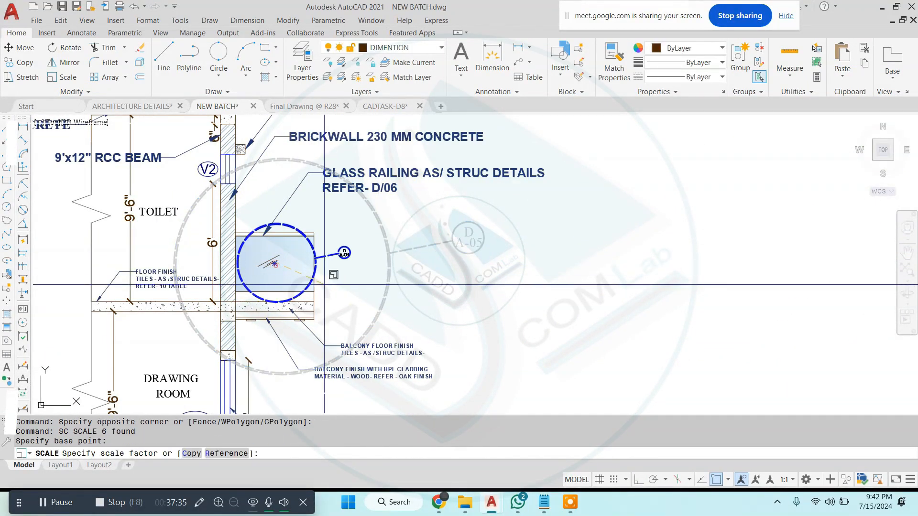
pyautogui.scroll(2, 385, 251)
pyautogui.press('Escape')
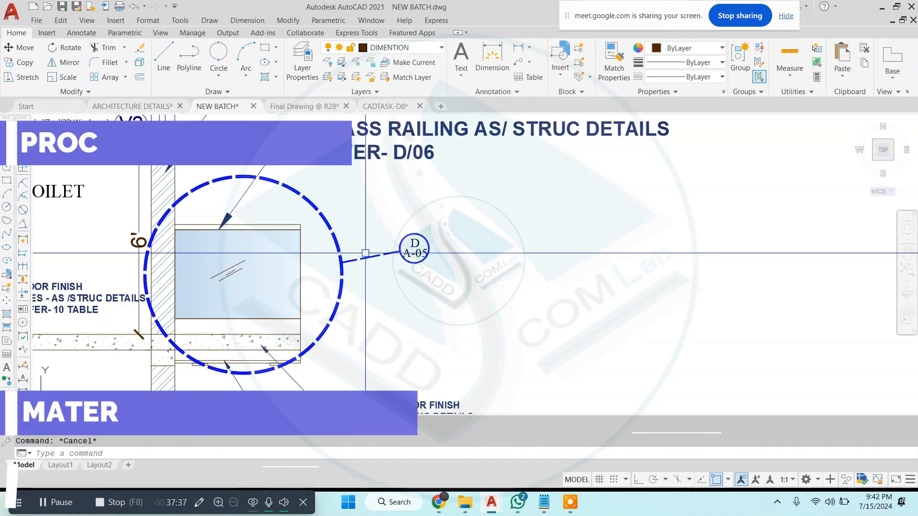
pyautogui.scroll(6, 413, 252)
pyautogui.write('l')
pyautogui.press('Return')
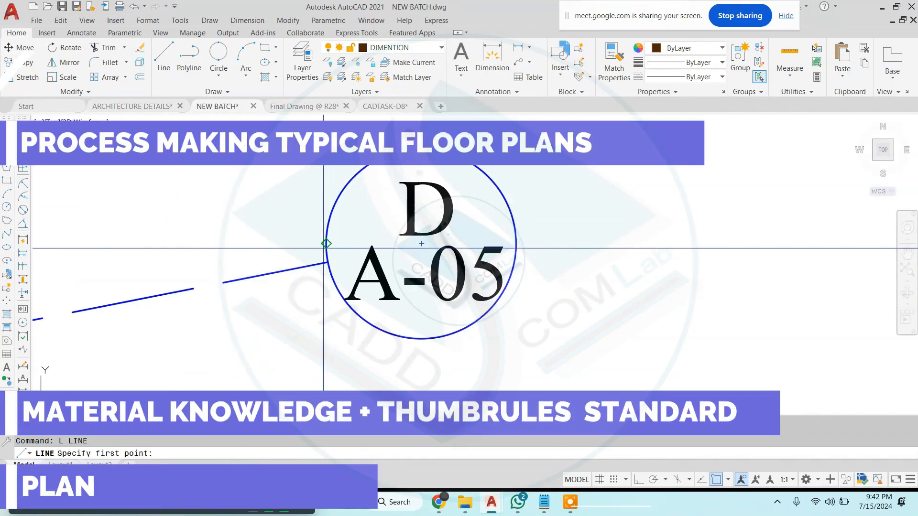
pyautogui.click(326, 245)
pyautogui.scroll(-5, 511, 240)
pyautogui.press('Escape')
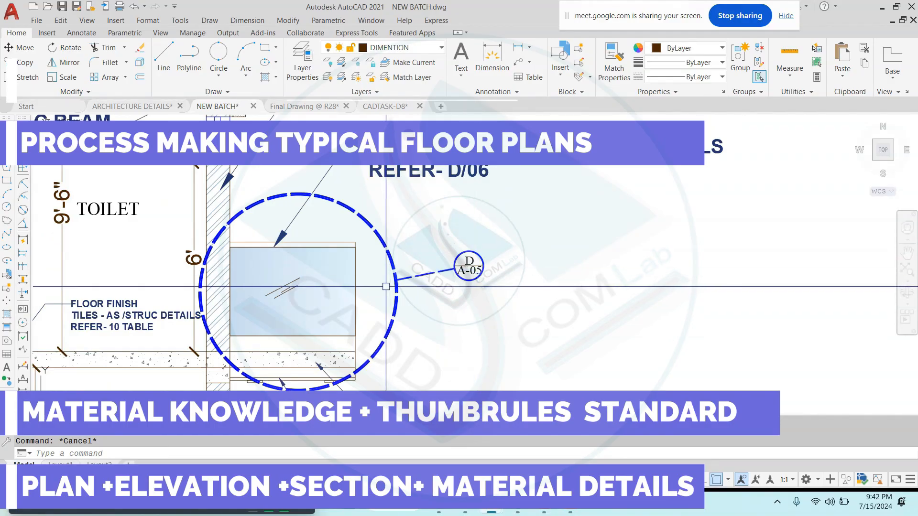
# Try to draw a horizontal line of length 6 outward from the balcony slab's upper outer corner with Ortho on, and undo it
pyautogui.scroll(-3, 422, 256)
pyautogui.scroll(-2, 397, 271)
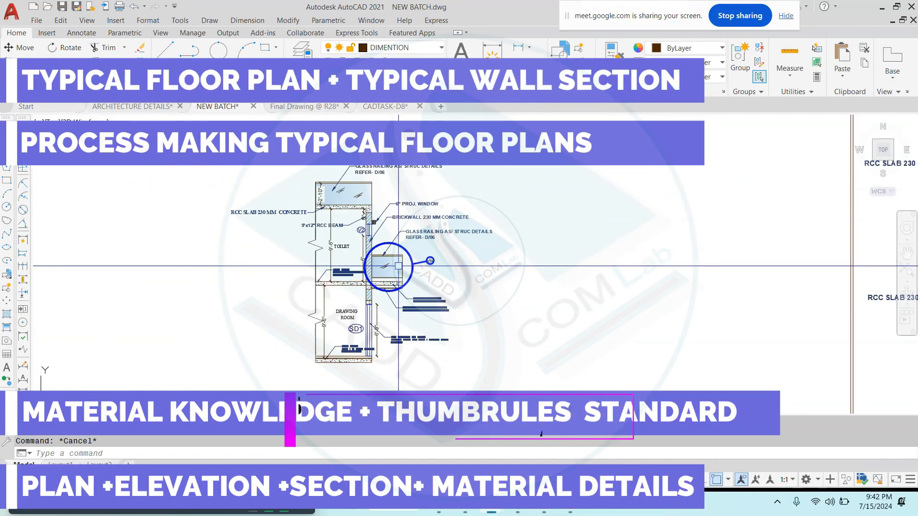
pyautogui.scroll(5, 396, 271)
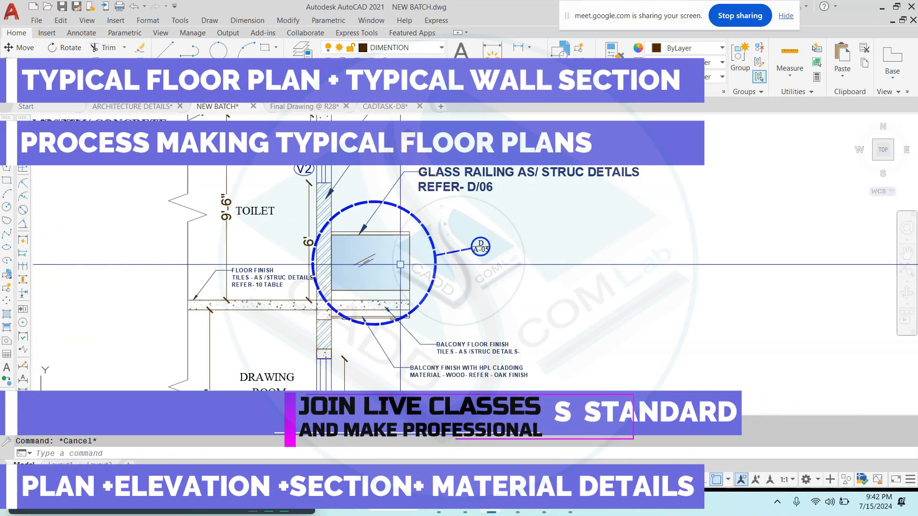
pyautogui.scroll(4, 416, 306)
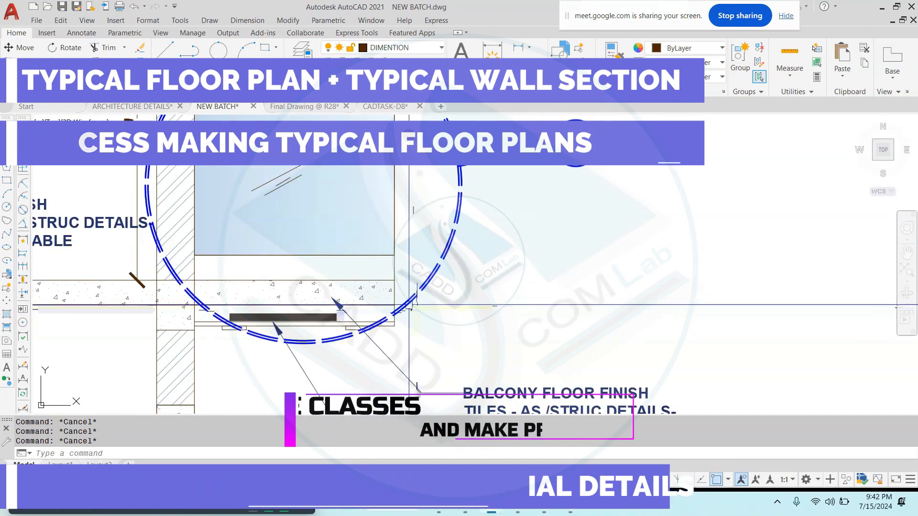
pyautogui.write('l')
pyautogui.scroll(3, 397, 291)
pyautogui.press('Return')
pyautogui.click(389, 271)
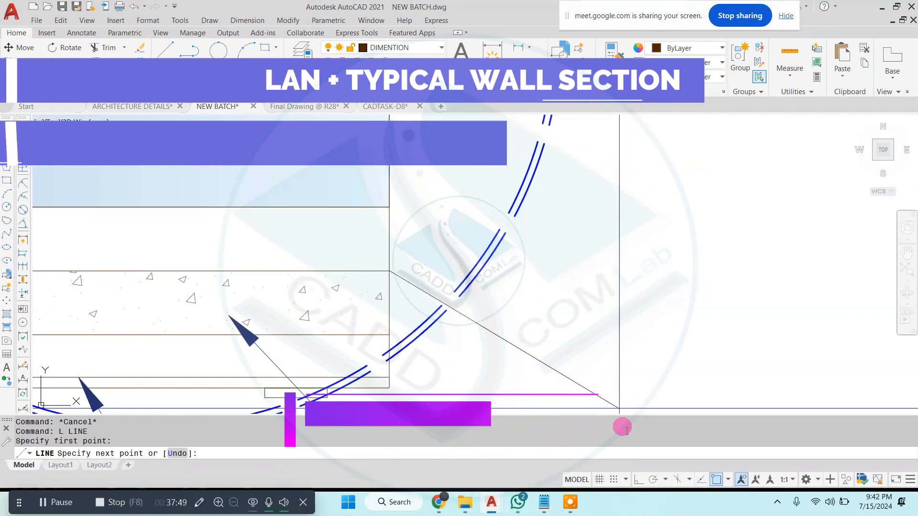
pyautogui.click(636, 480)
pyautogui.write('6')
pyautogui.press('Return')
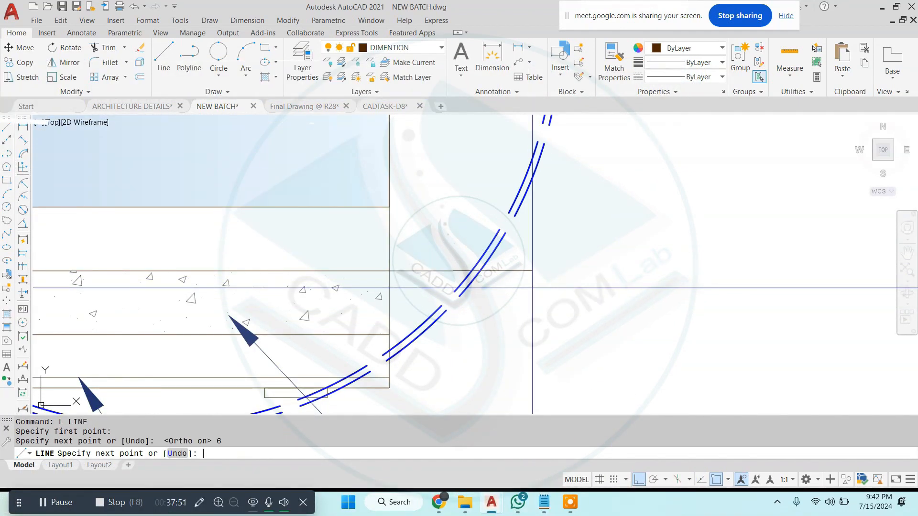
pyautogui.hotkey('ctrl', 'z')
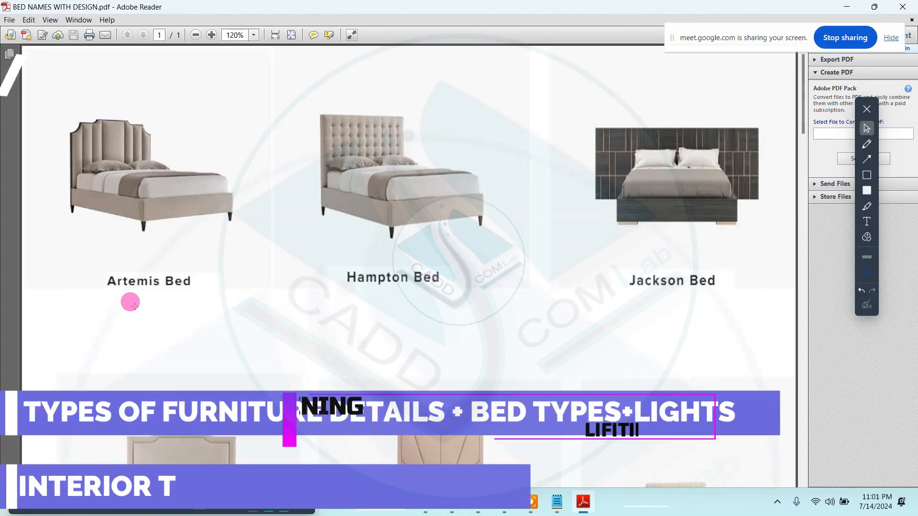
pyautogui.scroll(-5, 523, 286)
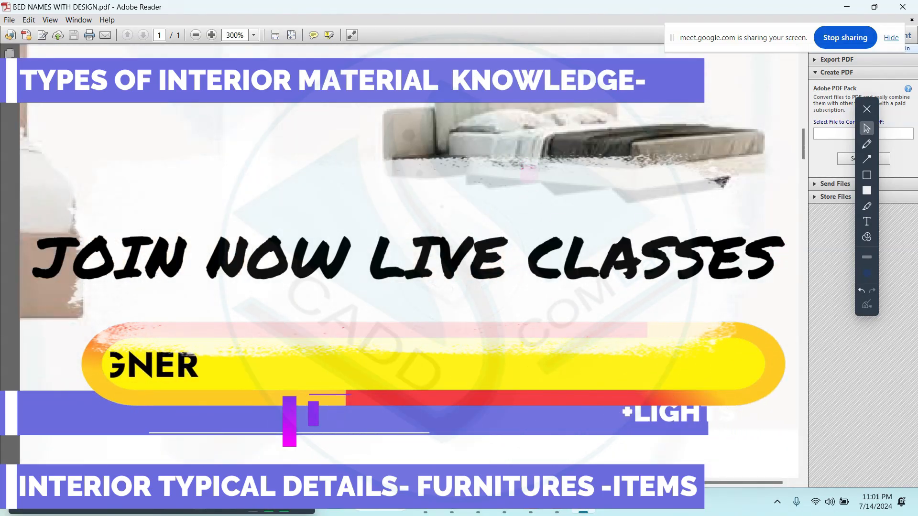
pyautogui.keyDown('ctrl'); pyautogui.scroll(-2, 781, 250); pyautogui.keyUp('ctrl')
pyautogui.keyDown('ctrl'); pyautogui.scroll(-1, 561, 414); pyautogui.keyUp('ctrl')
pyautogui.scroll(3, 471, 323)
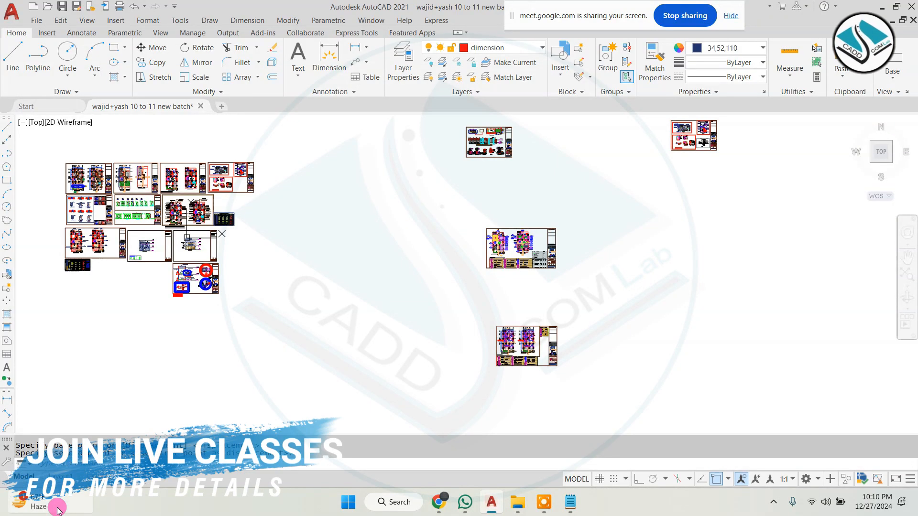
pyautogui.moveTo(56, 507)
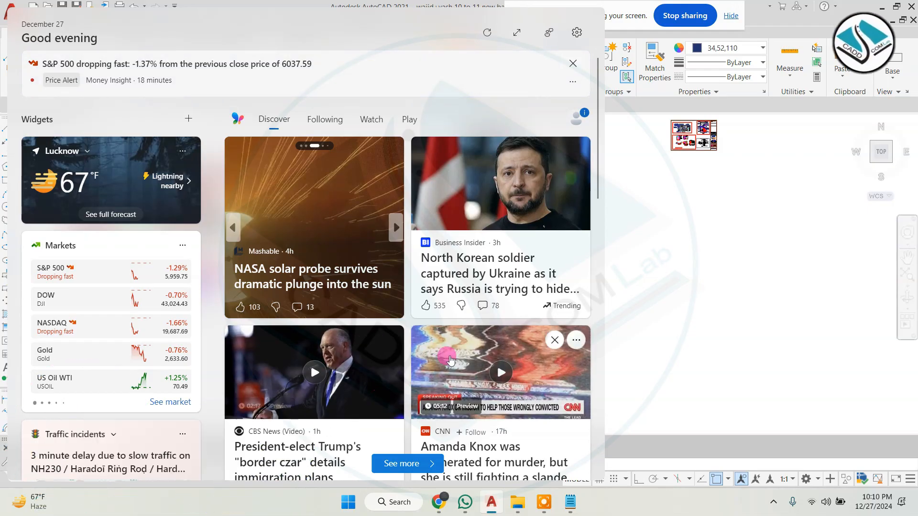
pyautogui.scroll(8, 545, 344)
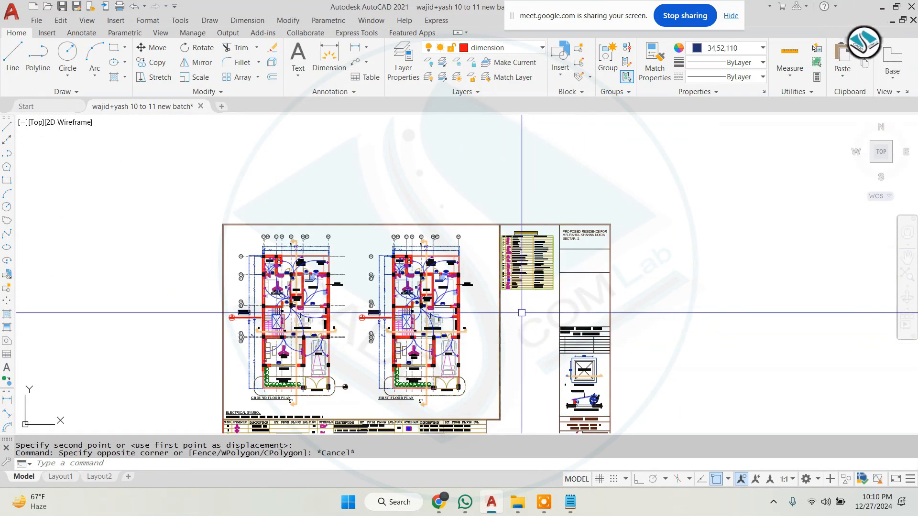
pyautogui.scroll(-4, 503, 284)
pyautogui.press('Escape')
# Switch to Notepad and correct the first list line to read 1-ELECTRICAL LAYOUT
pyautogui.click(570, 499)
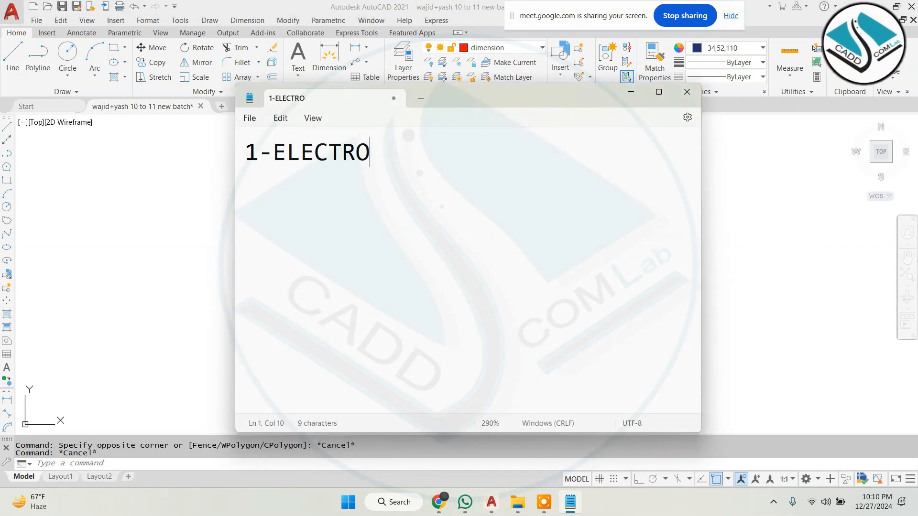
pyautogui.press('BackSpace')
pyautogui.press('BackSpace')
pyautogui.press('BackSpace')
pyautogui.press('BackSpace')
pyautogui.press('BackSpace')
pyautogui.press('BackSpace')
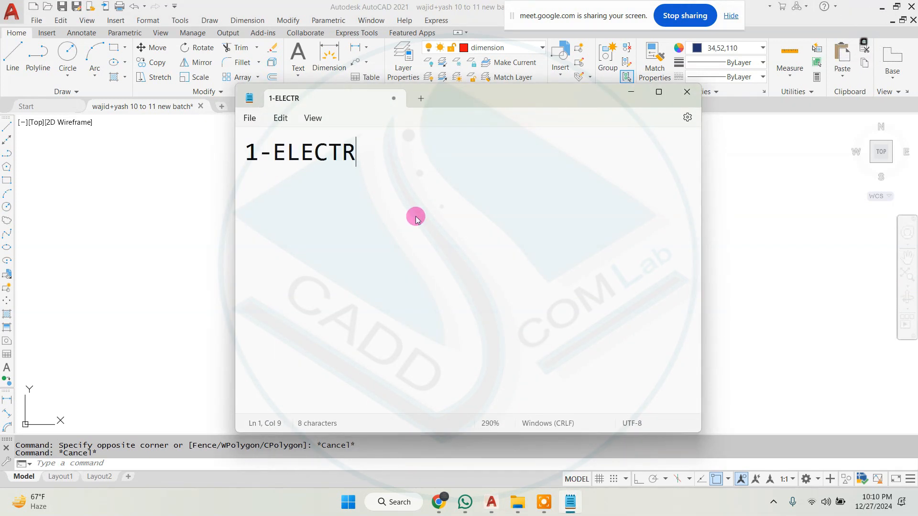
pyautogui.write('R')
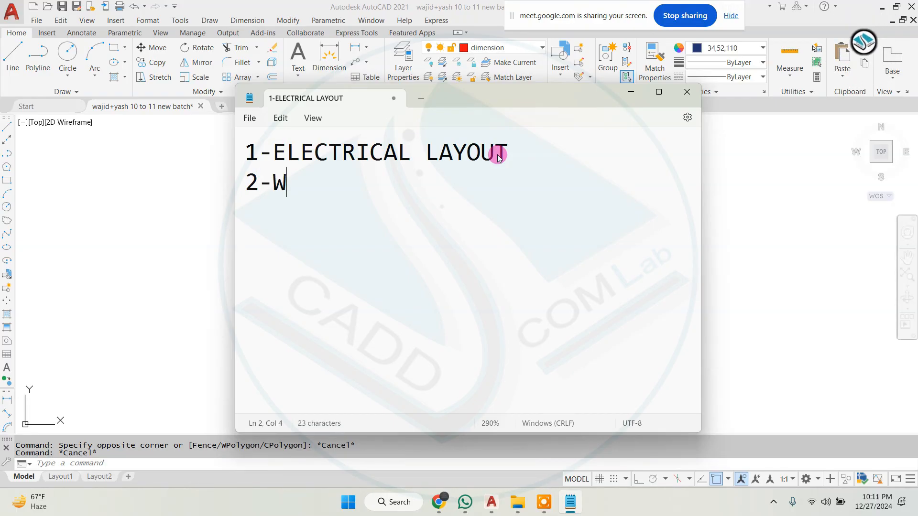
# Add a second list line reading 2-SWITCH BOARD DEATILS
pyautogui.write('WIT')
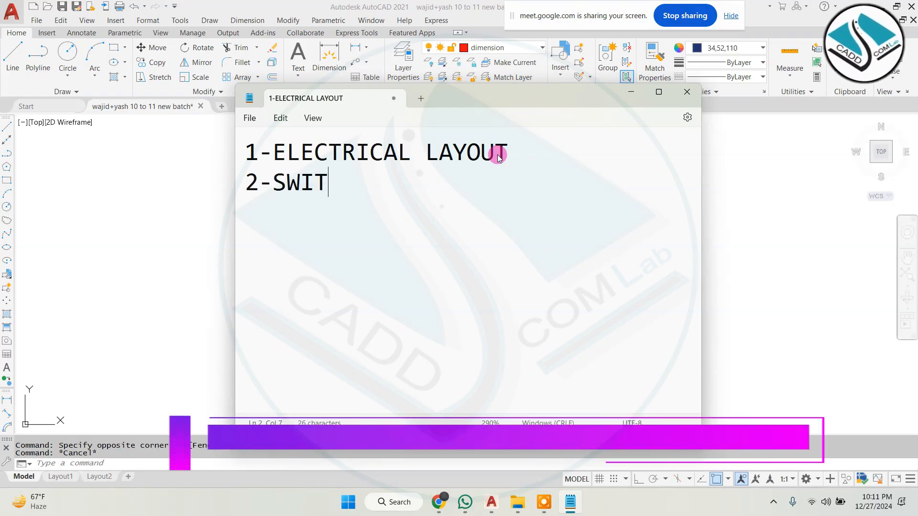
pyautogui.write('CH B')
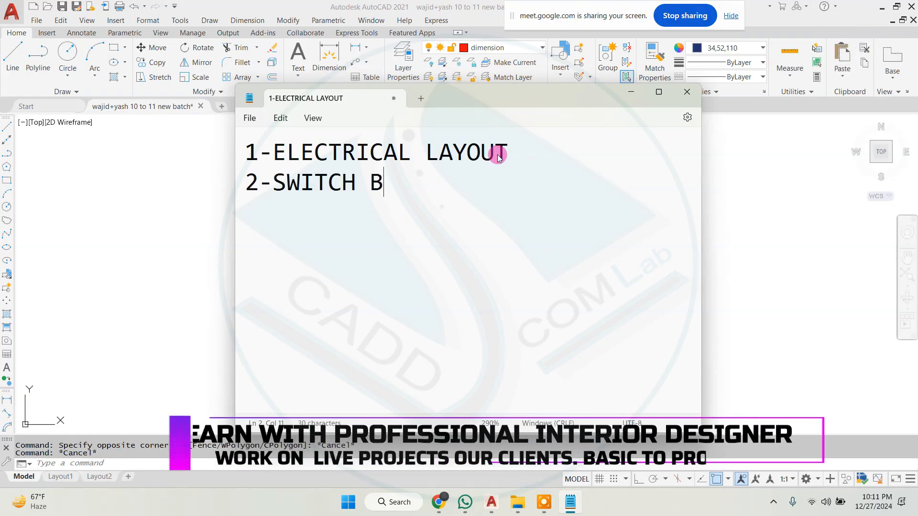
pyautogui.write('OARD DEATILS')
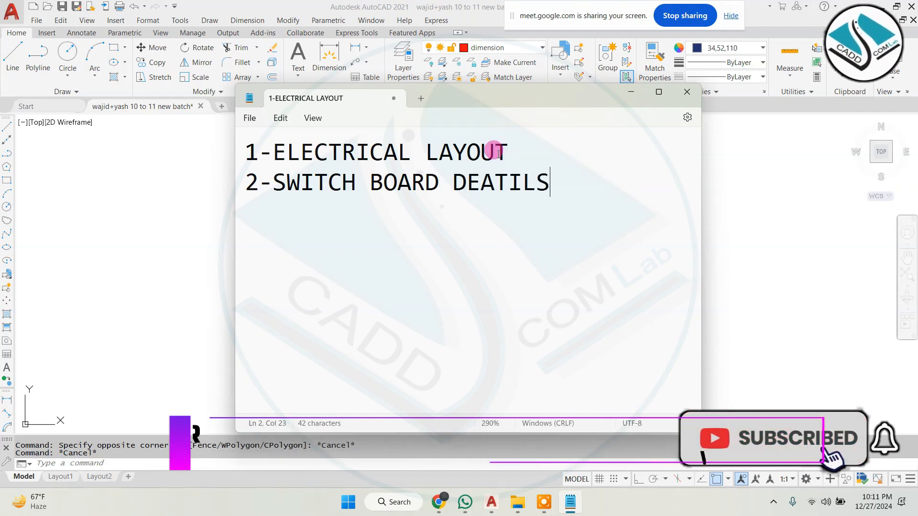
# Switch back to AutoCAD and move the whole electrical layout sheet into the empty space among the other drawing sheets
pyautogui.click(732, 212)
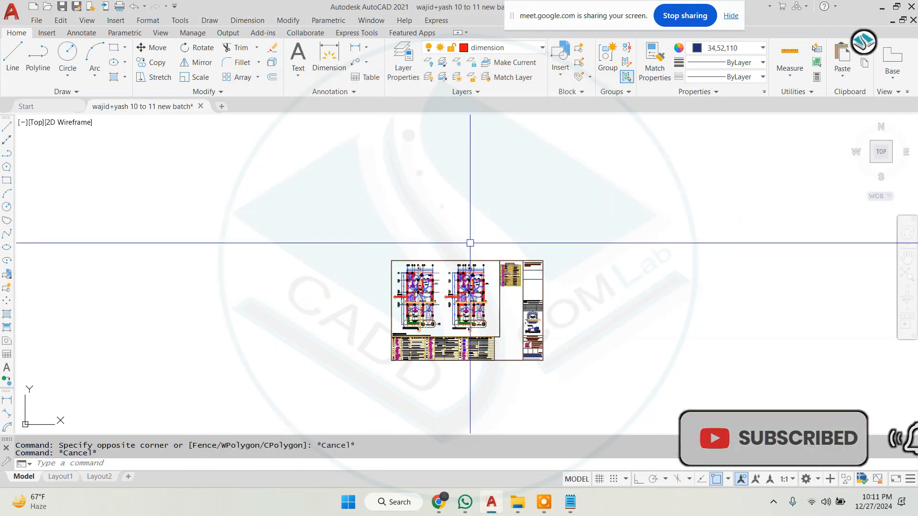
pyautogui.click(532, 231)
pyautogui.click(311, 389)
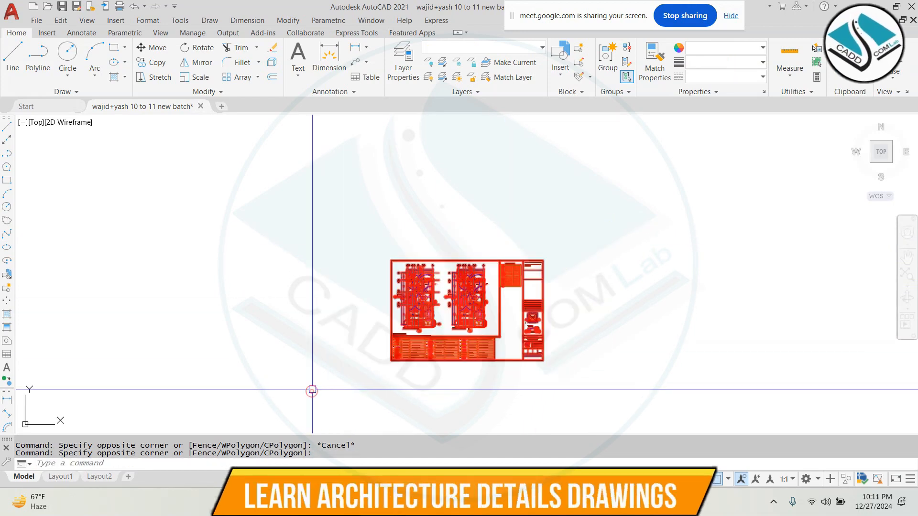
pyautogui.press('Escape')
pyautogui.click(622, 185)
pyautogui.click(327, 400)
pyautogui.write('m')
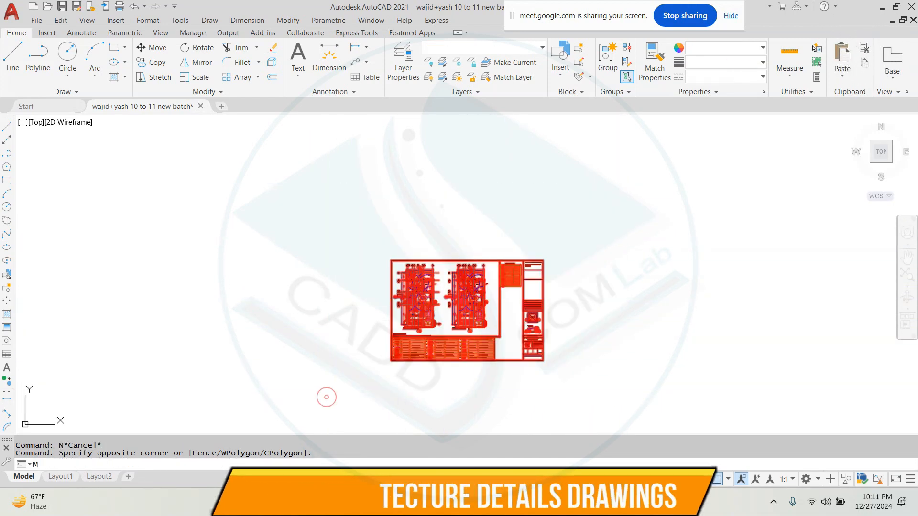
pyautogui.press('space')
pyautogui.click(465, 277)
pyautogui.scroll(-4, 606, 330)
pyautogui.scroll(5, 409, 182)
pyautogui.press('Escape')
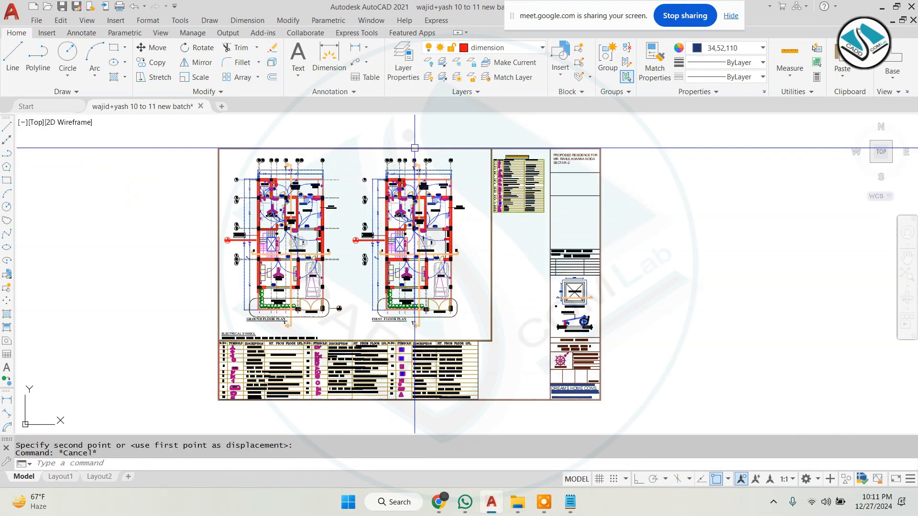
# Copy the complete electrical layout sheet, including plans, symbol table and title block, to the space directly left of the original
pyautogui.press('Escape')
pyautogui.scroll(4, 359, 205)
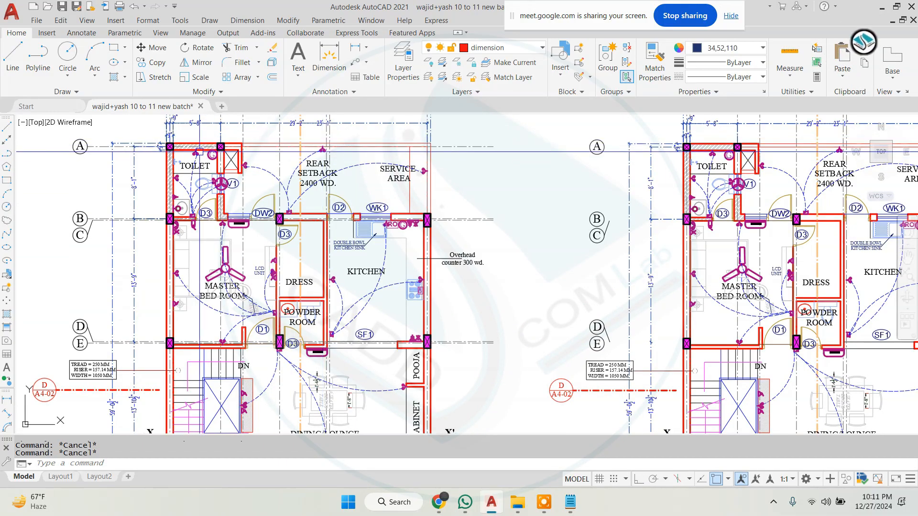
pyautogui.scroll(4, 182, 168)
pyautogui.scroll(-3, 323, 175)
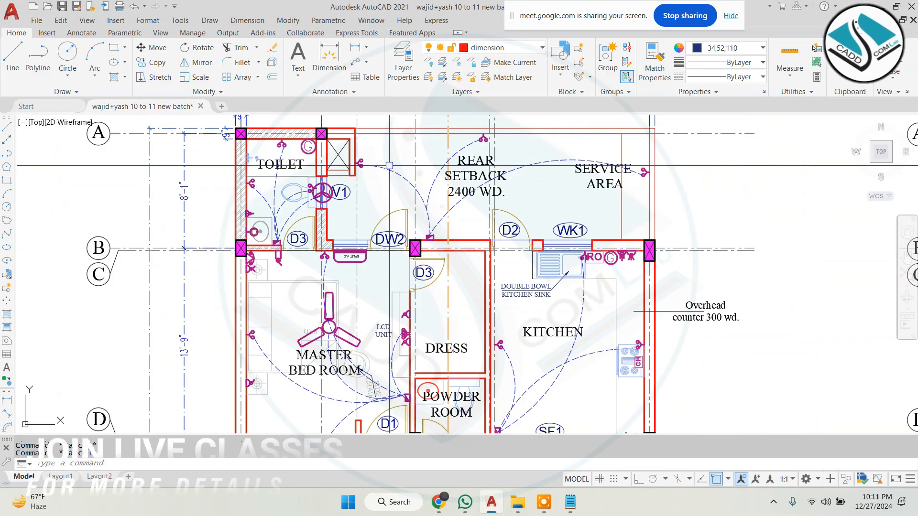
pyautogui.scroll(-6, 391, 158)
pyautogui.click(787, 127)
pyautogui.click(342, 395)
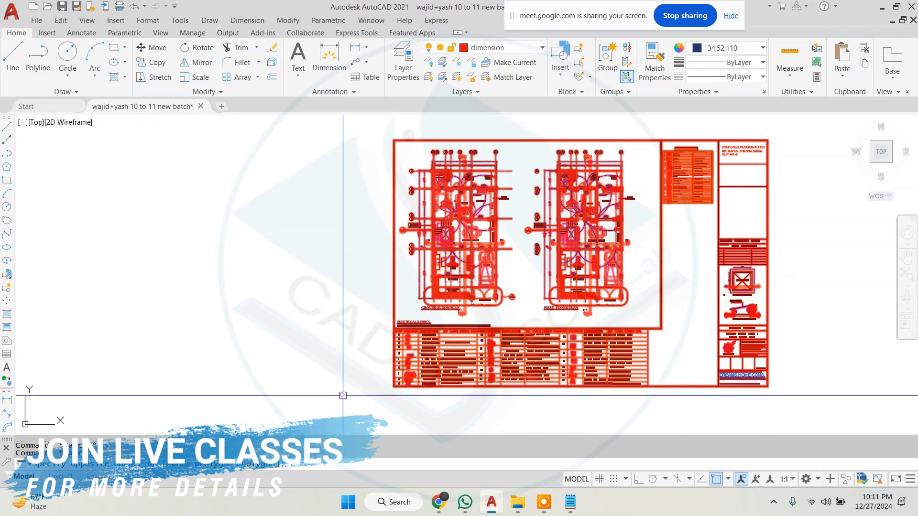
pyautogui.write('co')
pyautogui.press('Return')
pyautogui.scroll(-5, 555, 292)
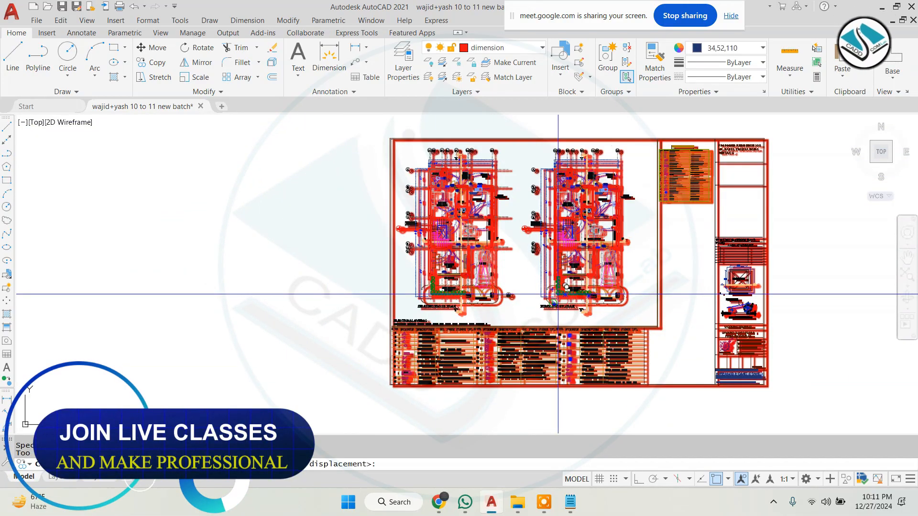
pyautogui.click(401, 299)
pyautogui.press('Escape')
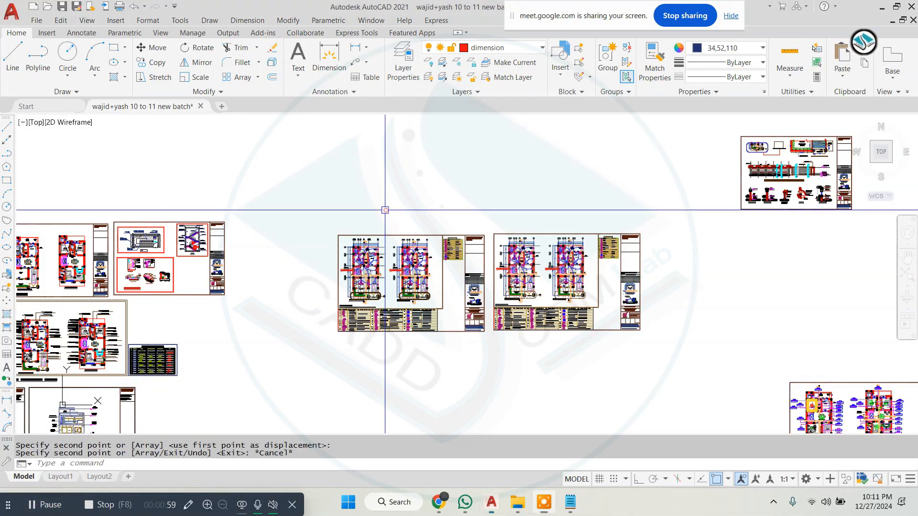
# Erase the dashed wiring arcs that meet at the master bedroom switch board beside door D1 in the copied sheet's first plan
pyautogui.press('Escape')
pyautogui.scroll(10, 385, 207)
pyautogui.scroll(-6, 322, 231)
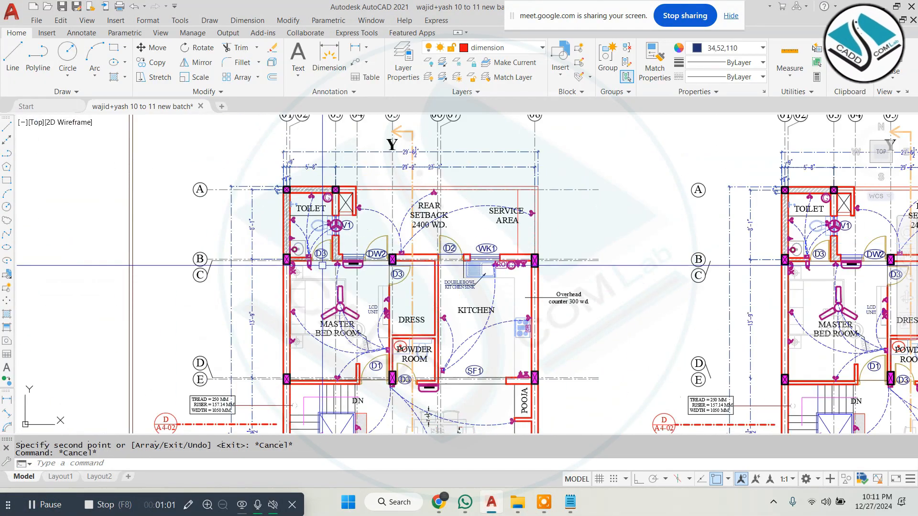
pyautogui.scroll(6, 322, 317)
pyautogui.scroll(-4, 399, 282)
pyautogui.scroll(4, 449, 364)
pyautogui.click(487, 299)
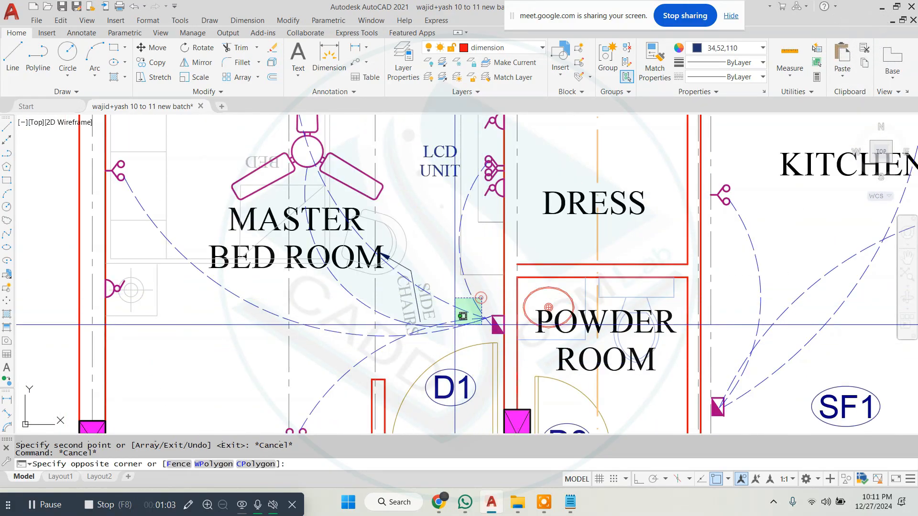
pyautogui.click(455, 323)
pyautogui.write('e')
pyautogui.press('space')
pyautogui.press('Escape')
# Examine the split A.C., bracket light, two-way switch and bedside plug symbols along the master bedroom walls
pyautogui.scroll(-4, 454, 292)
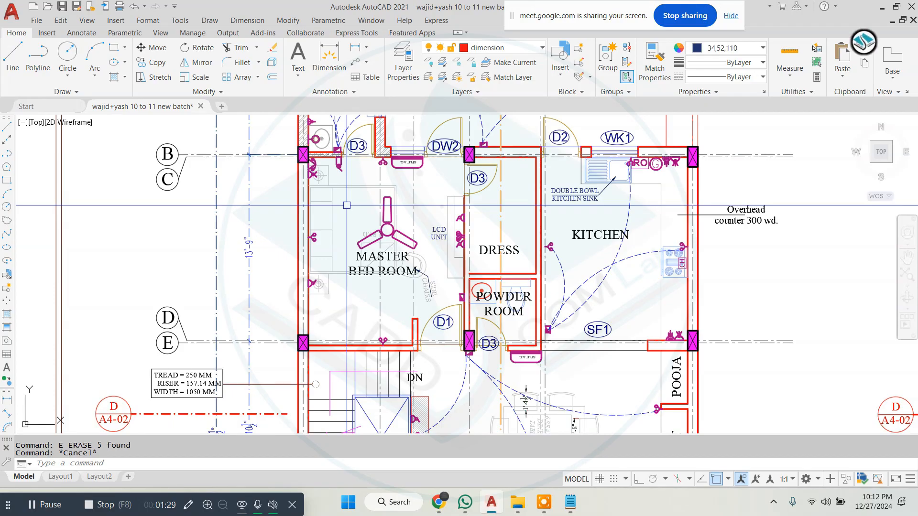
pyautogui.scroll(6, 330, 201)
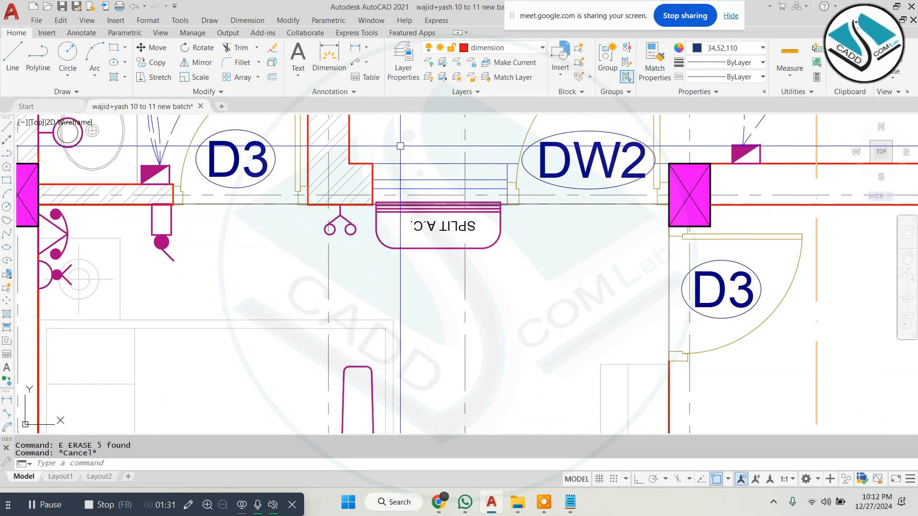
pyautogui.scroll(-2, 401, 142)
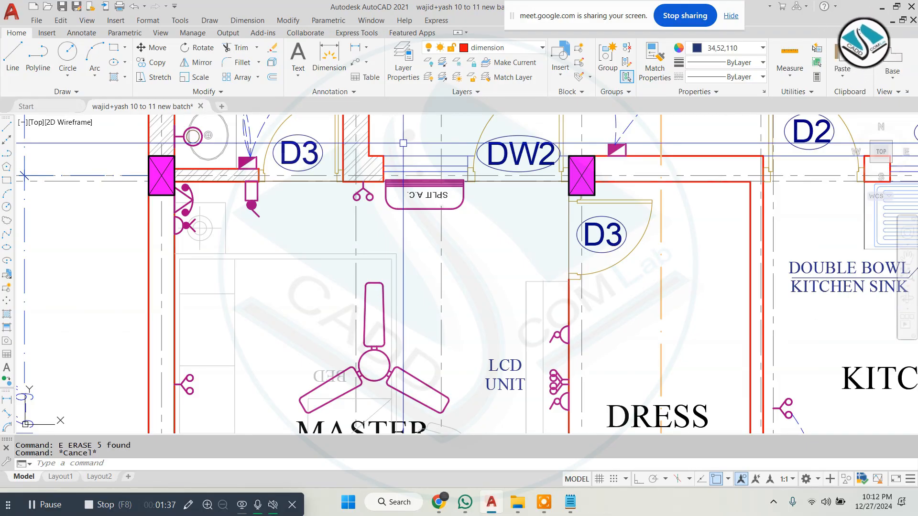
pyautogui.scroll(-2, 399, 209)
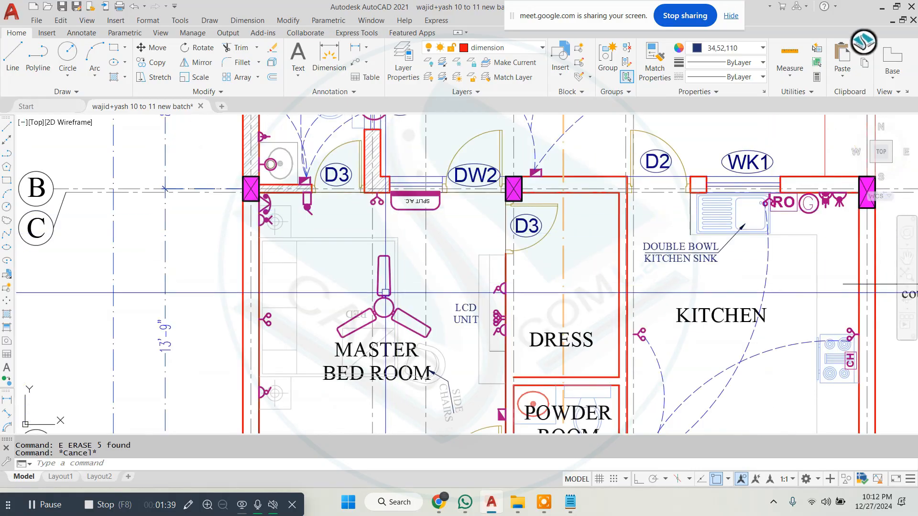
pyautogui.scroll(2, 429, 195)
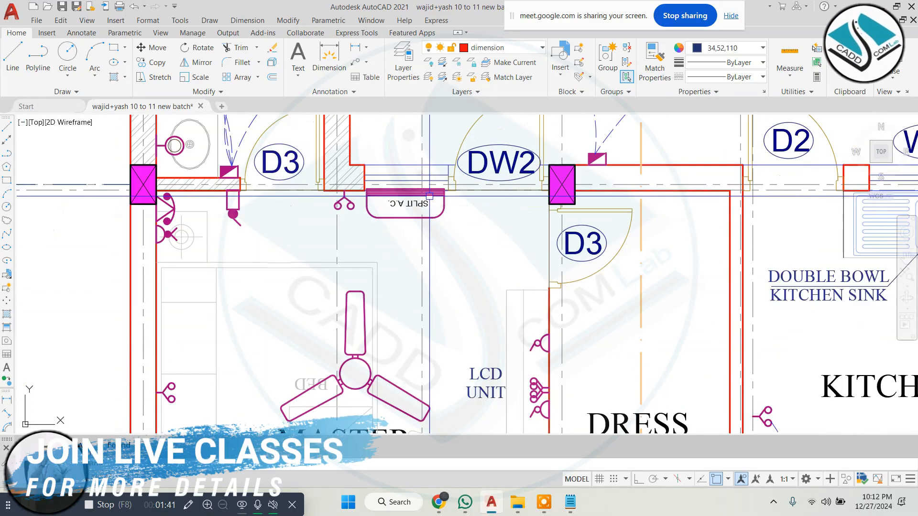
pyautogui.scroll(-2, 429, 195)
pyautogui.scroll(2, 374, 207)
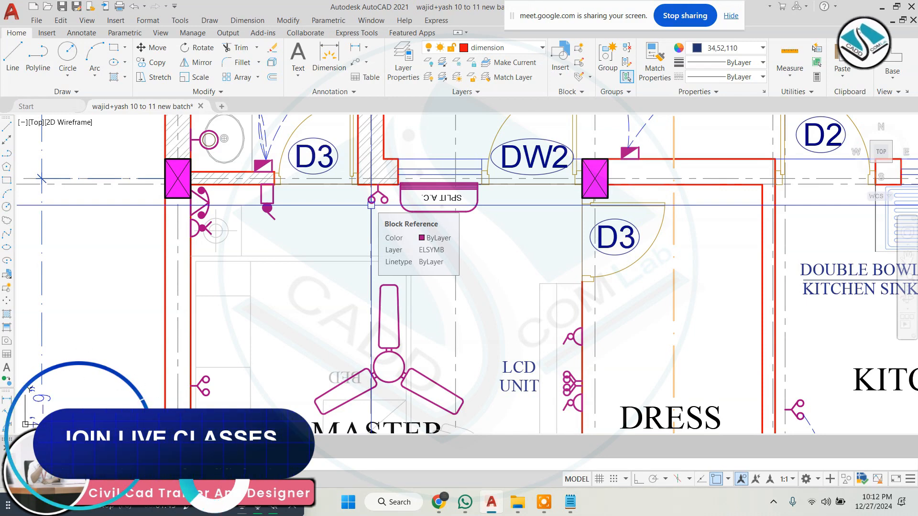
pyautogui.scroll(-3, 377, 215)
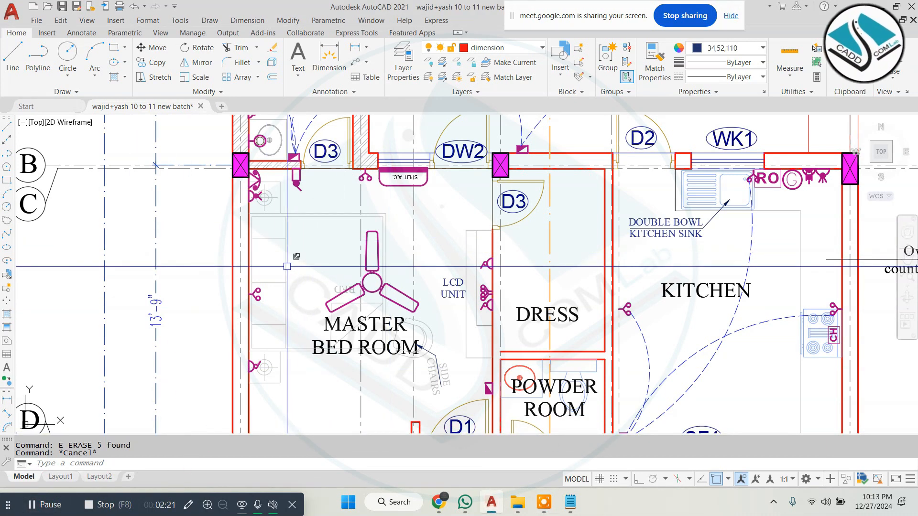
pyautogui.scroll(4, 286, 266)
pyautogui.scroll(-6, 287, 266)
pyautogui.scroll(8, 308, 345)
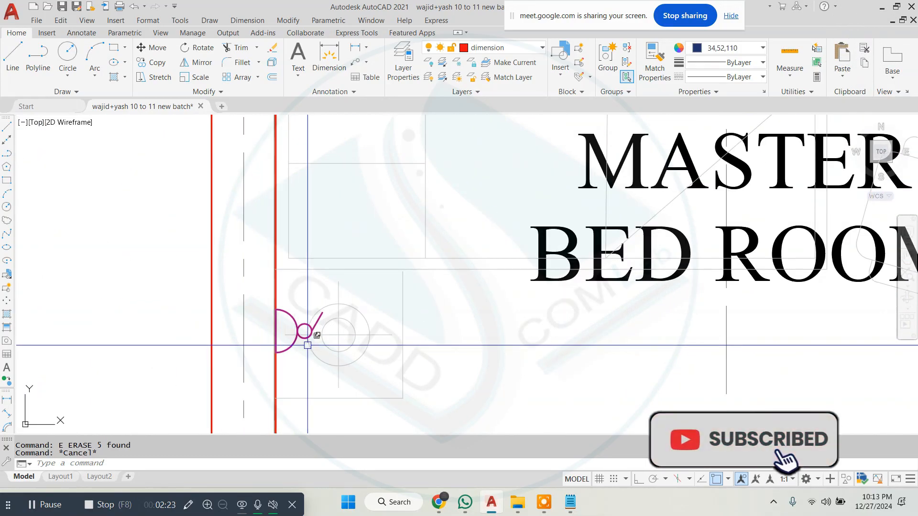
pyautogui.scroll(-5, 307, 345)
pyautogui.scroll(5, 343, 338)
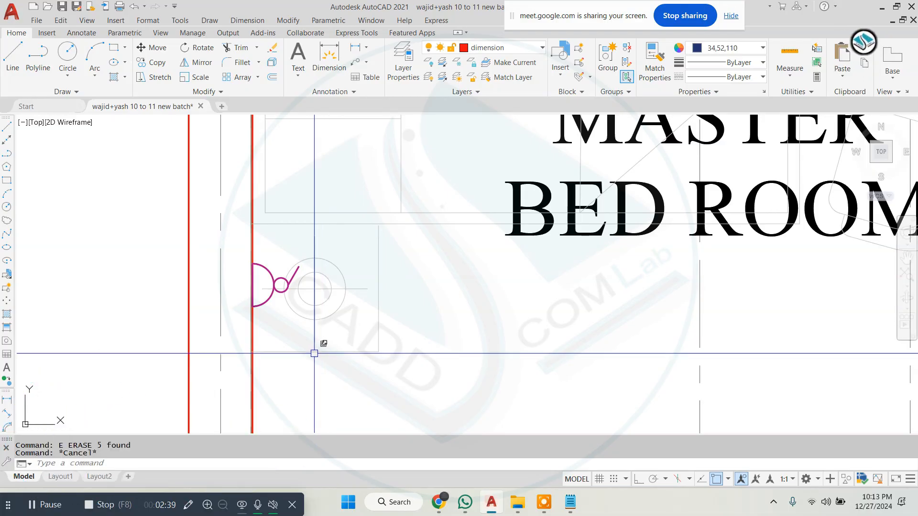
pyautogui.scroll(-3, 314, 353)
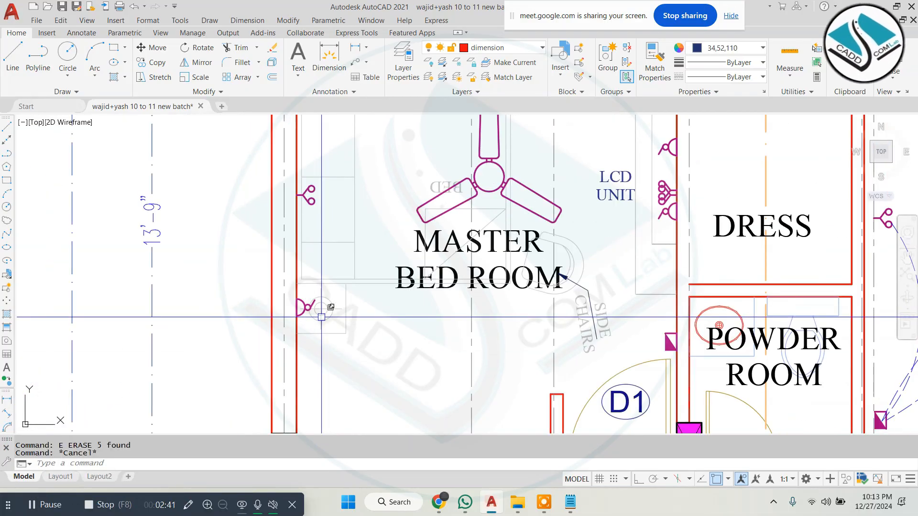
pyautogui.scroll(-1, 321, 317)
# Examine the switch board symbol beside door D1 and its position relative to the master bedroom entrance
pyautogui.scroll(3, 527, 357)
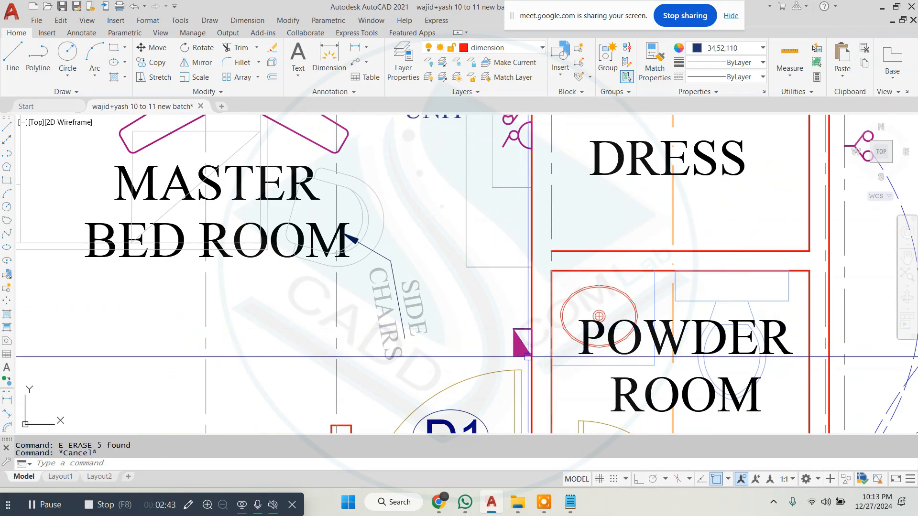
pyautogui.scroll(-4, 527, 357)
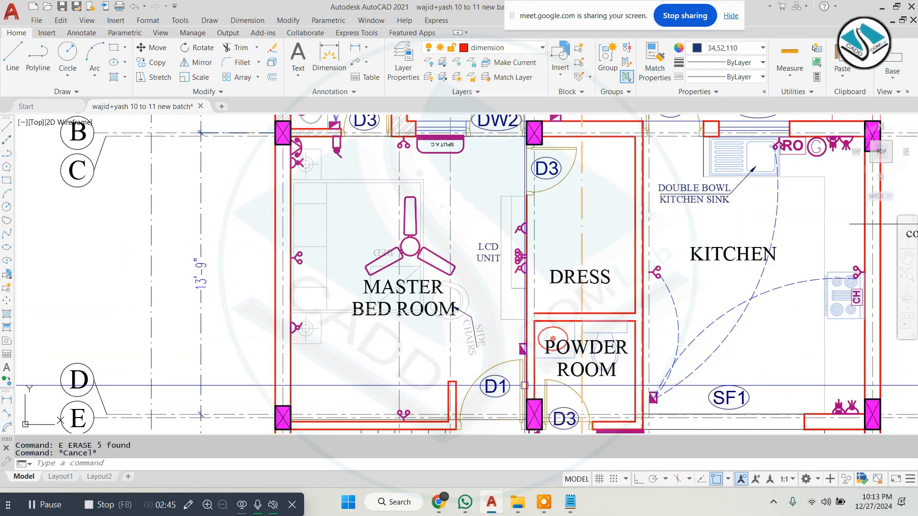
pyautogui.scroll(4, 523, 374)
pyautogui.scroll(-4, 523, 374)
pyautogui.scroll(1, 506, 316)
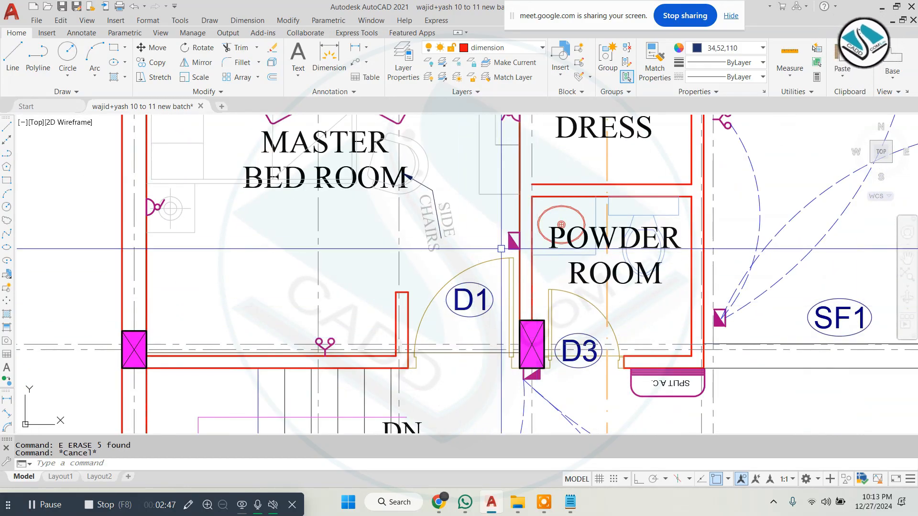
pyautogui.scroll(2, 380, 344)
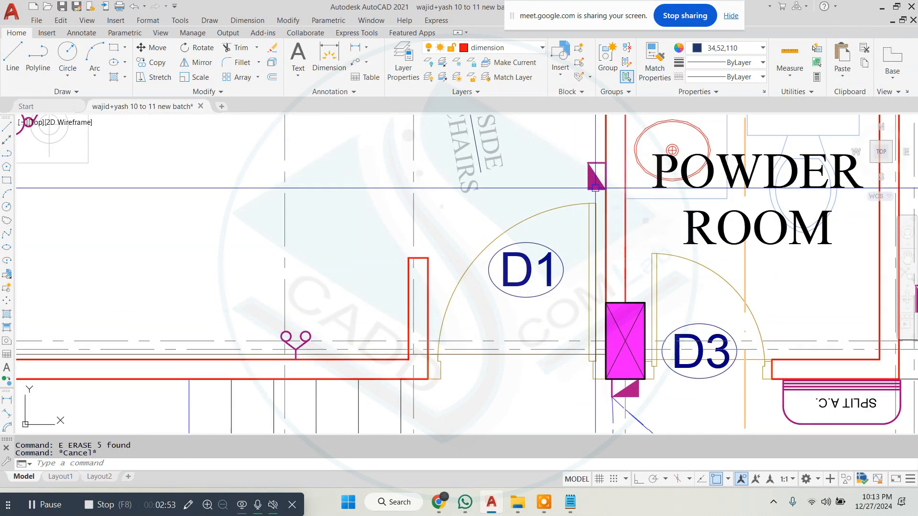
pyautogui.scroll(-8, 595, 188)
# Examine the socket and switch symbols at the LCD unit and compare them with the other master bedroom points
pyautogui.scroll(6, 580, 183)
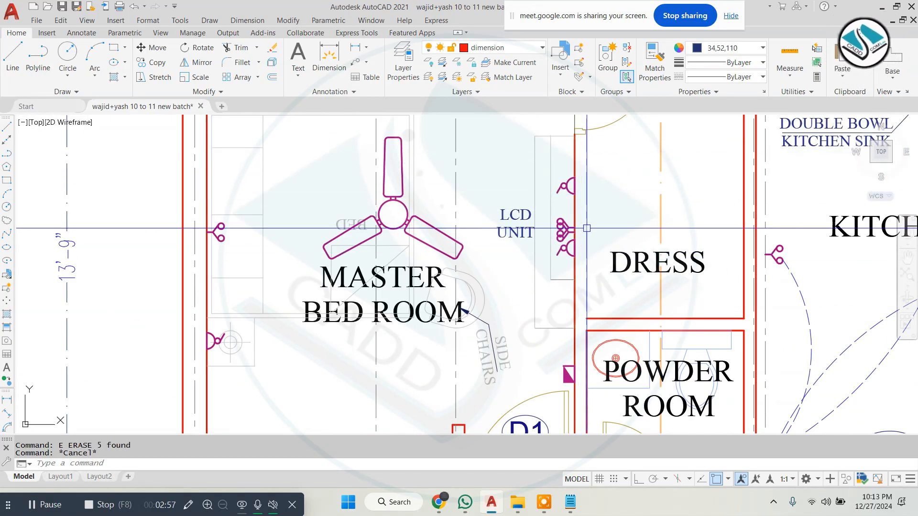
pyautogui.scroll(2, 586, 228)
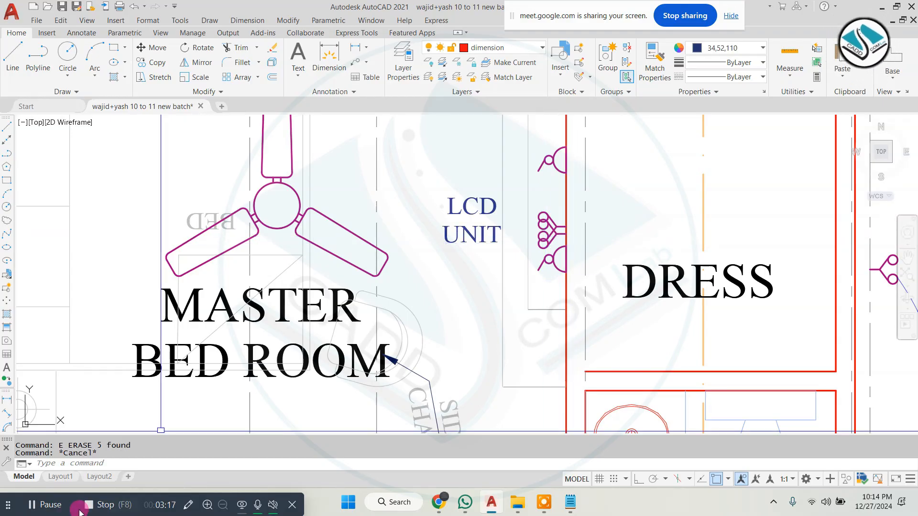
pyautogui.click(56, 510)
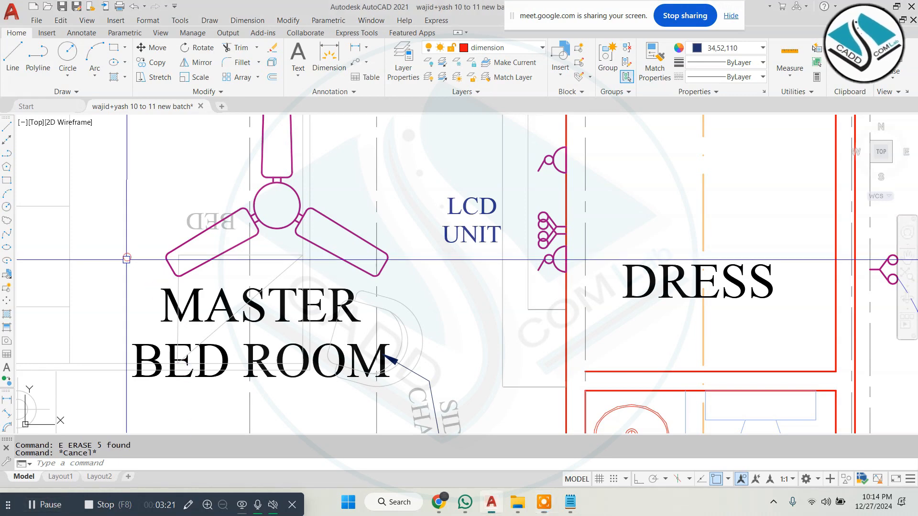
pyautogui.scroll(-2, 453, 250)
pyautogui.scroll(-3, 453, 250)
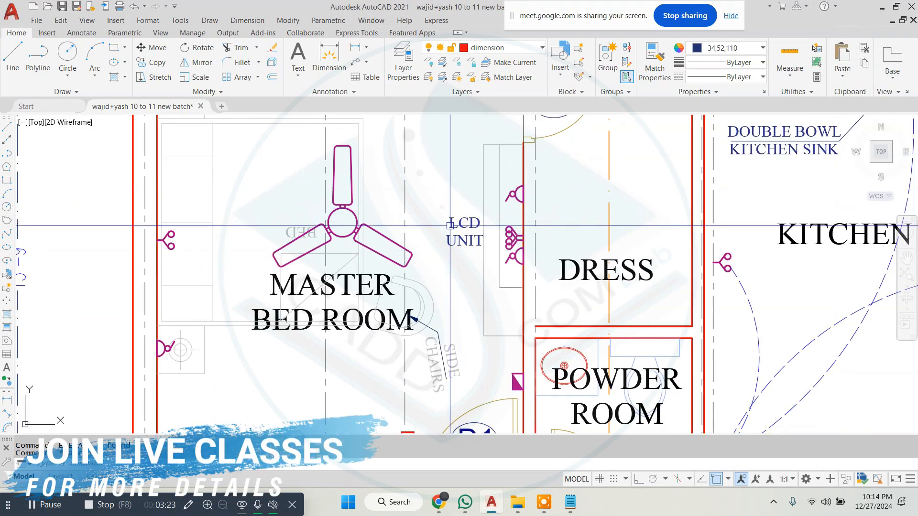
pyautogui.scroll(-2, 249, 125)
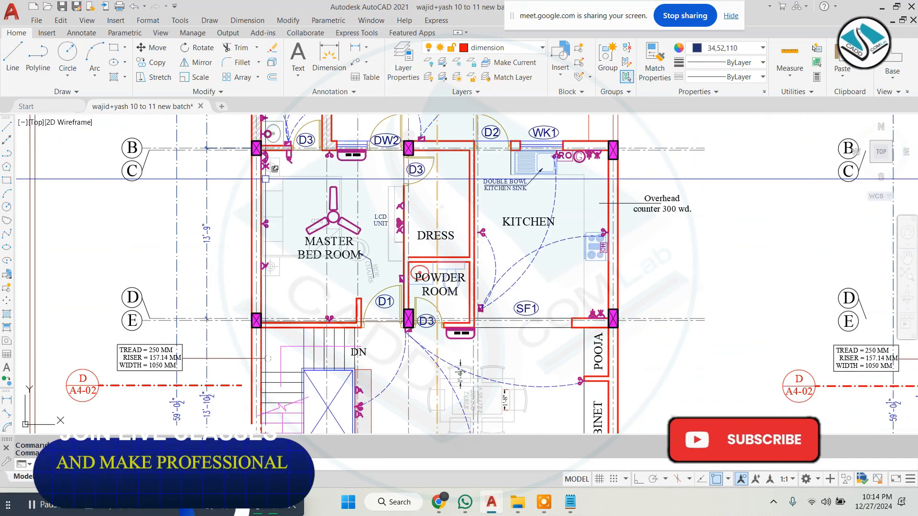
pyautogui.scroll(2, 297, 210)
pyautogui.scroll(-6, 296, 209)
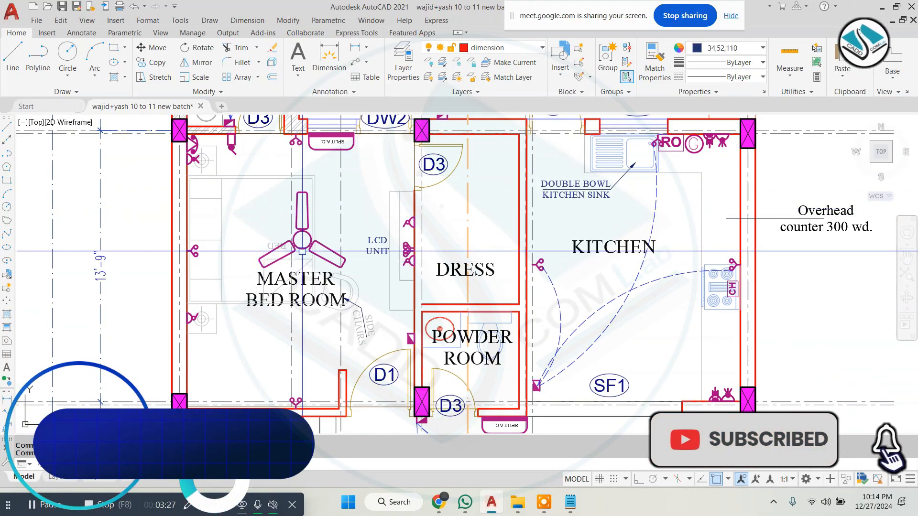
# Stretch the right end of the ELECTRICAL LEGEND title frame outwards so it encloses the whole heading text
pyautogui.scroll(6, 638, 198)
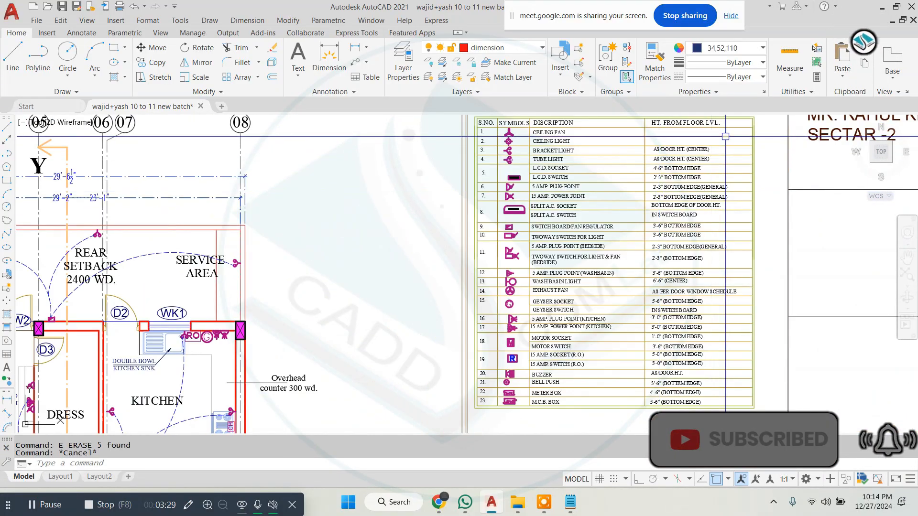
pyautogui.scroll(2, 591, 160)
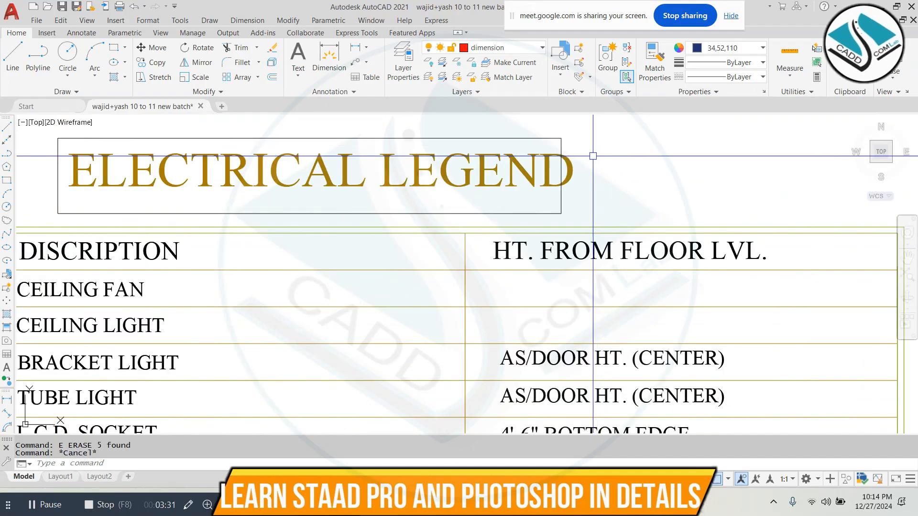
pyautogui.write('s')
pyautogui.press('Return')
pyautogui.click(578, 120)
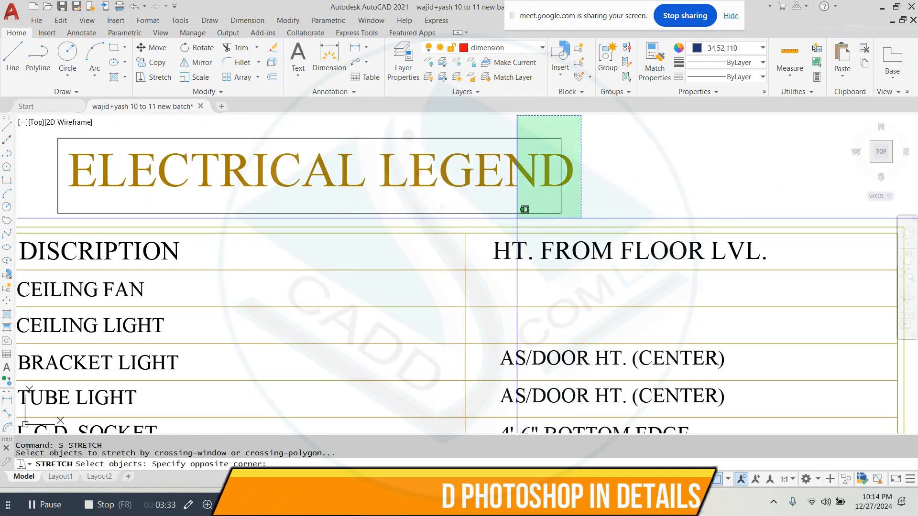
pyautogui.click(517, 217)
pyautogui.press('Return')
pyautogui.click(535, 182)
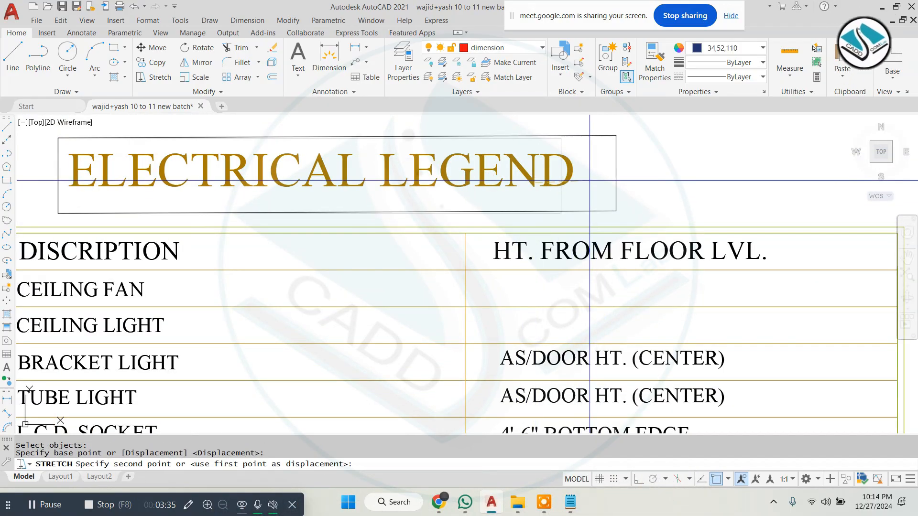
pyautogui.press('Escape')
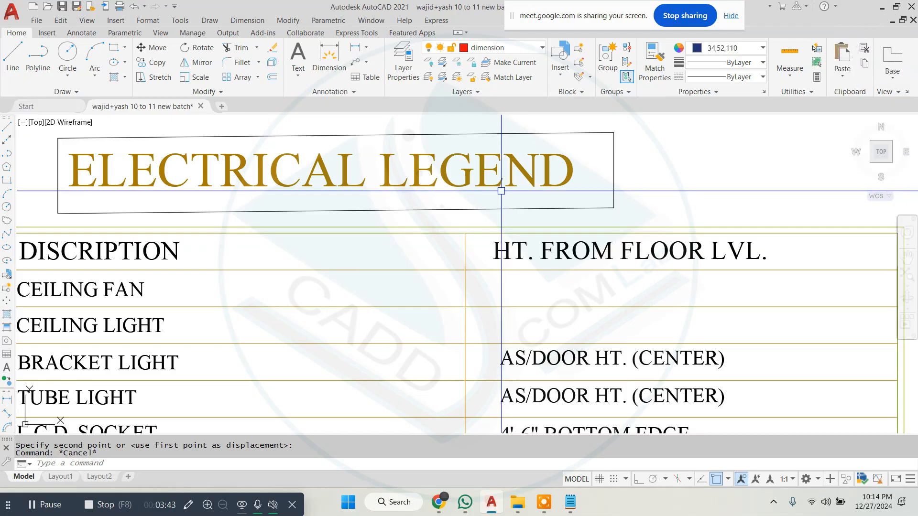
# Review the electrical legend's column headings and rows 1 to 4, from ceiling fan to tube light
pyautogui.scroll(-3, 504, 193)
pyautogui.scroll(2, 232, 230)
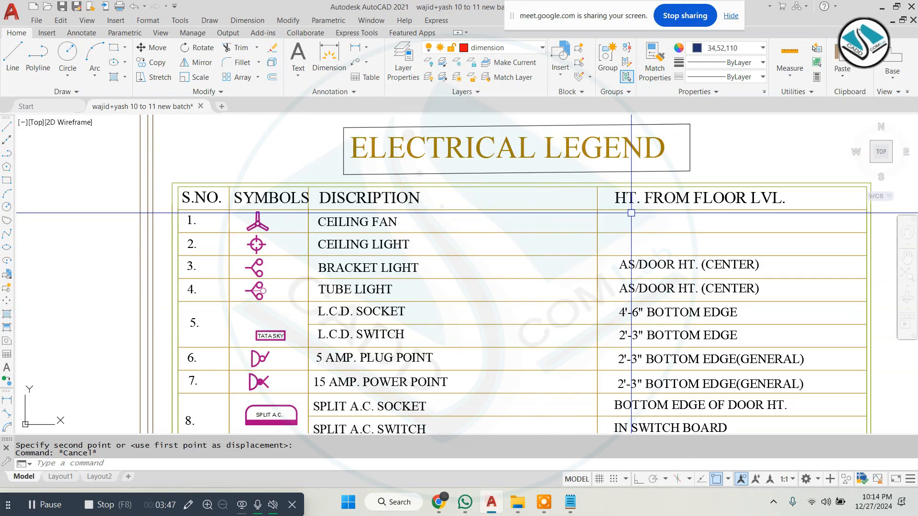
pyautogui.scroll(-2, 630, 212)
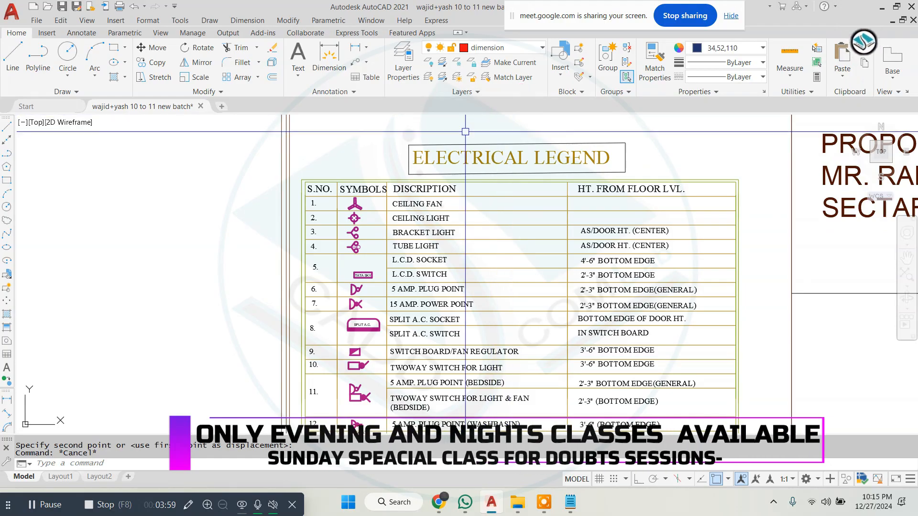
pyautogui.scroll(2, 394, 223)
pyautogui.scroll(2, 395, 222)
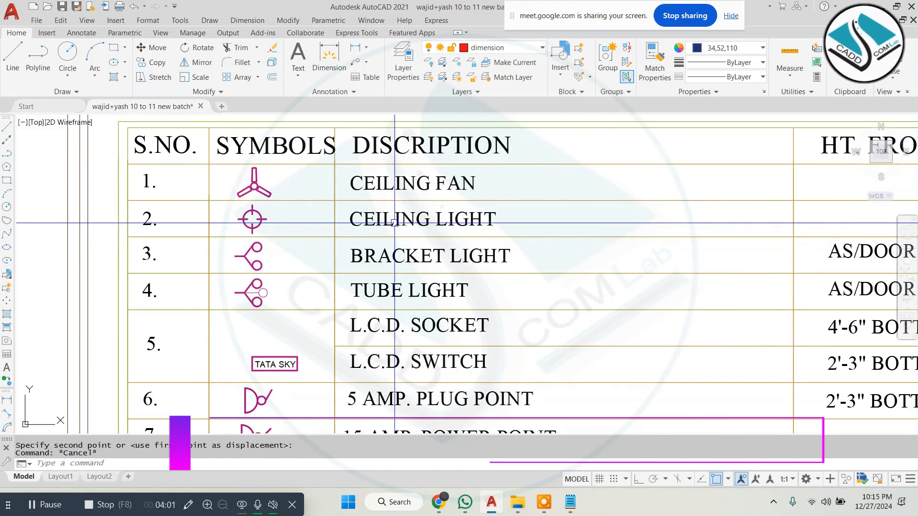
pyautogui.scroll(2, 314, 229)
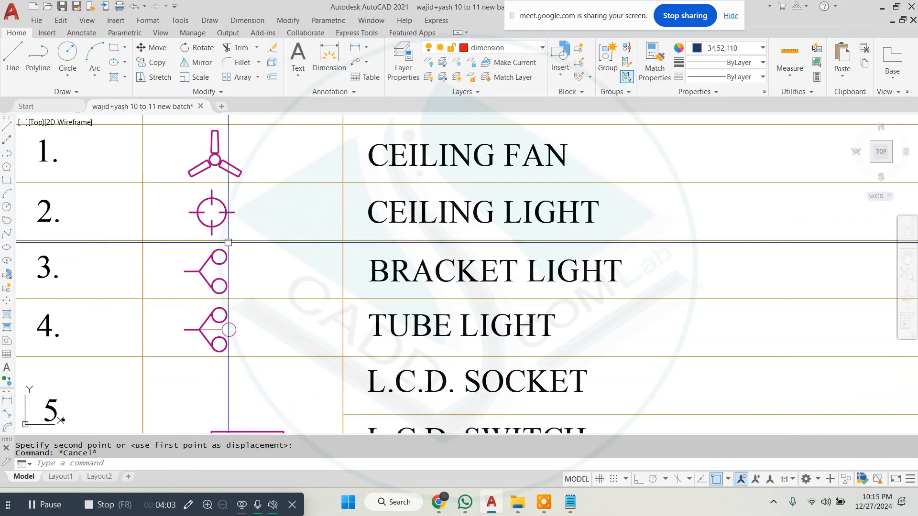
pyautogui.scroll(-2, 277, 269)
pyautogui.scroll(2, 350, 252)
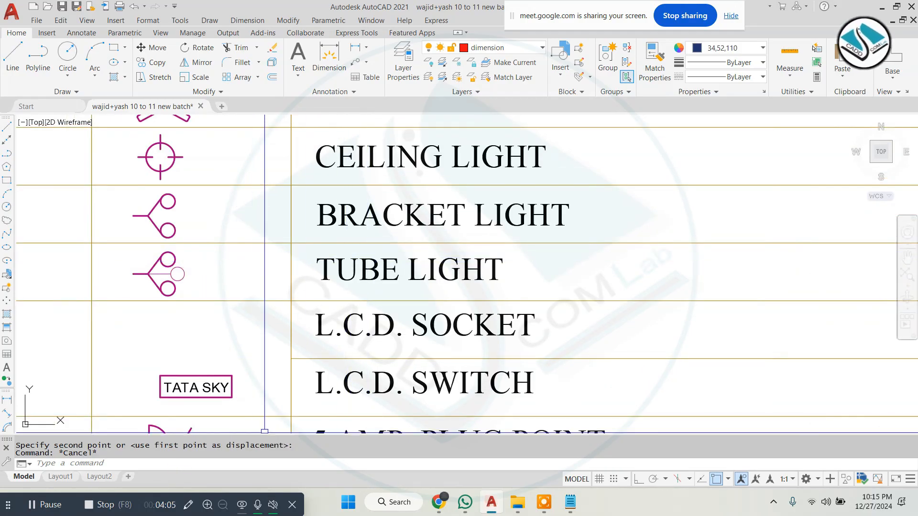
# Read the symbols, descriptions and mounting heights in legend rows 5 to 17, from L.C.D. socket to kitchen power point
pyautogui.scroll(-2, 258, 309)
pyautogui.scroll(2, 280, 350)
pyautogui.click(38, 511)
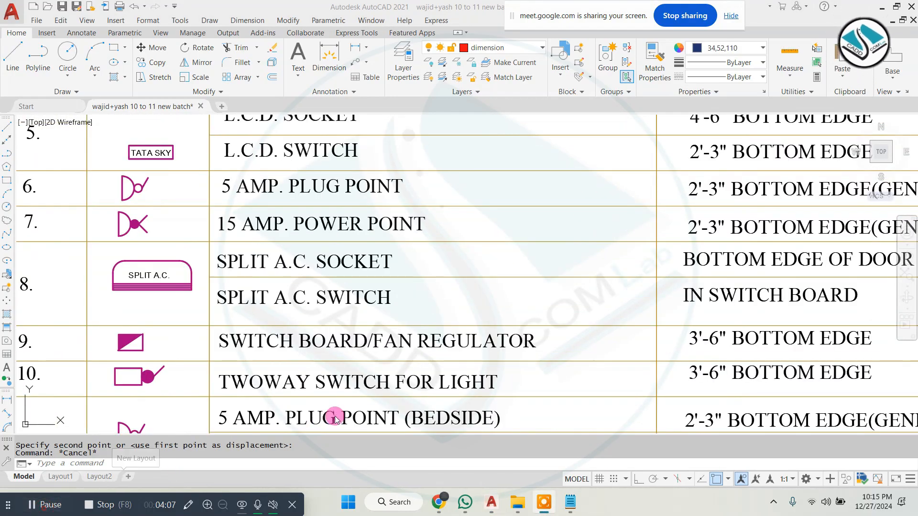
pyautogui.scroll(-2, 334, 383)
pyautogui.scroll(2, 323, 345)
pyautogui.scroll(-1, 324, 345)
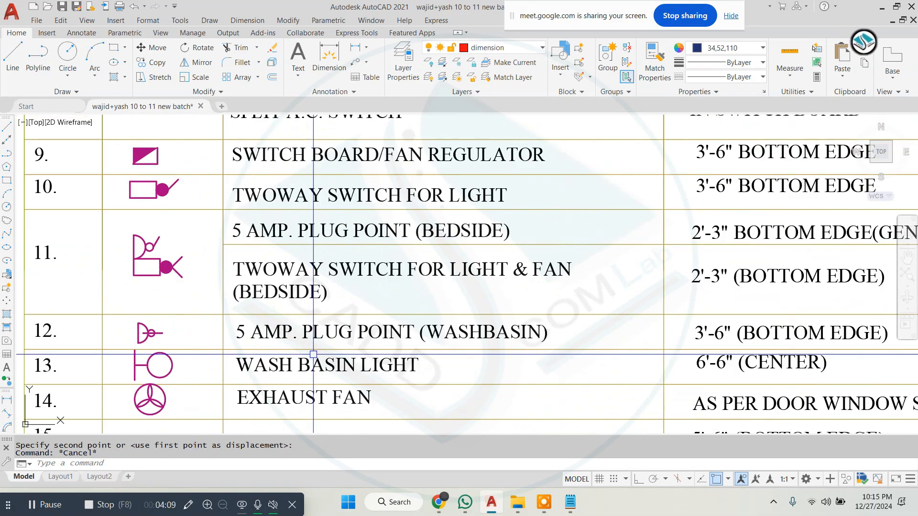
pyautogui.scroll(-2, 324, 345)
pyautogui.scroll(2, 323, 345)
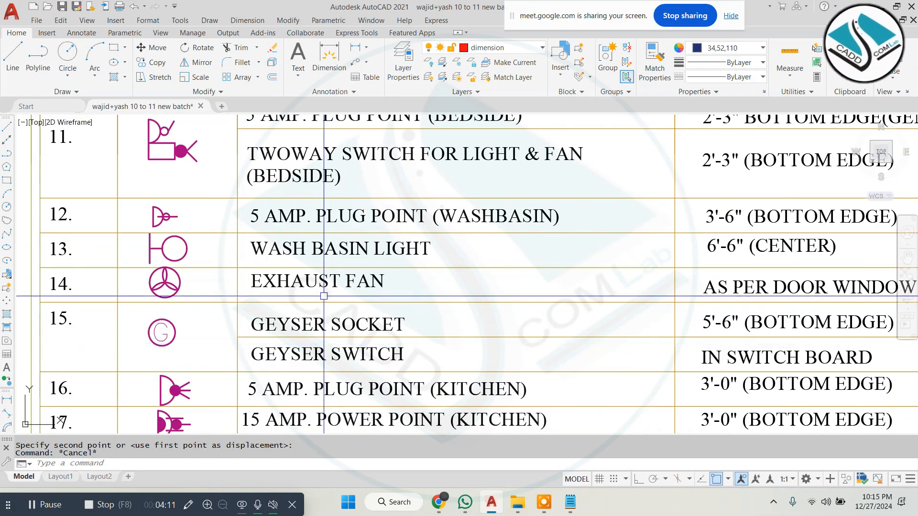
# Read the symbols, descriptions and mounting heights in legend rows 18 to 23, from motor socket to M.C.B. box
pyautogui.scroll(-2, 323, 296)
pyautogui.scroll(2, 323, 296)
pyautogui.scroll(-2, 286, 287)
pyautogui.scroll(3, 268, 273)
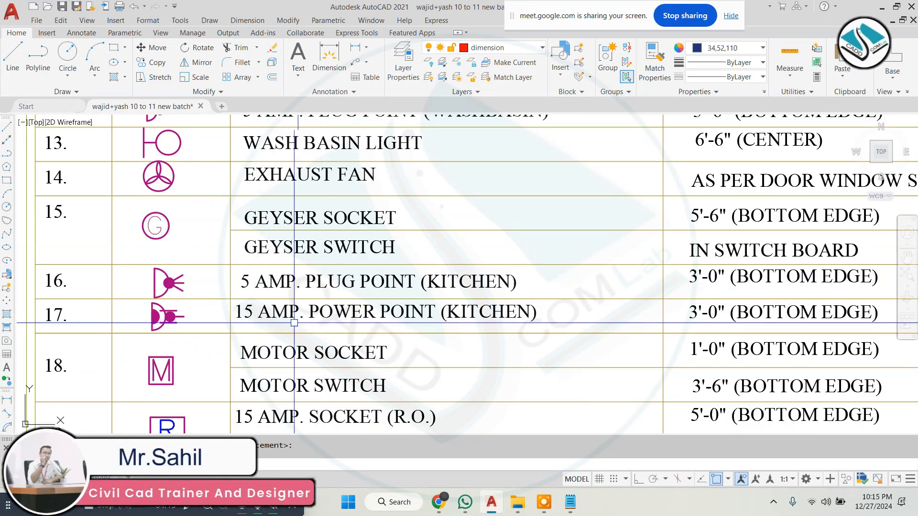
pyautogui.press('Escape')
pyautogui.scroll(-2, 294, 323)
pyautogui.scroll(3, 337, 303)
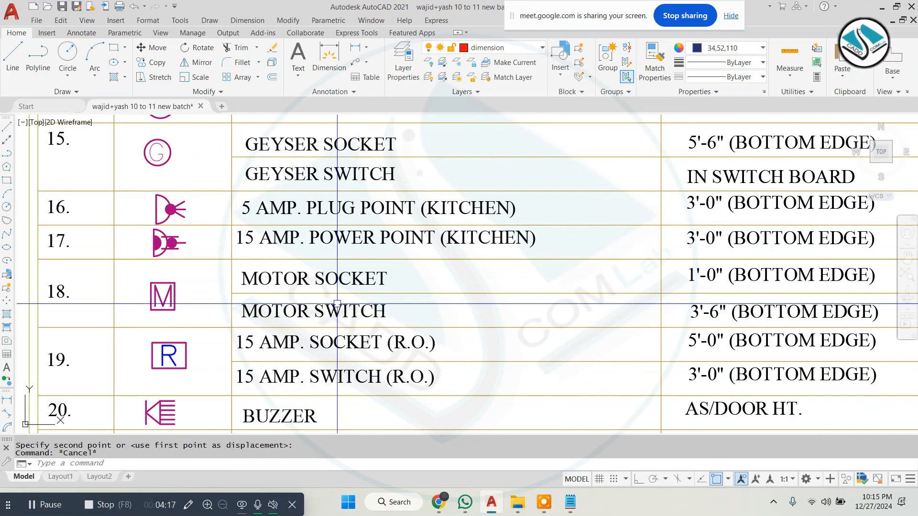
pyautogui.scroll(-1, 337, 304)
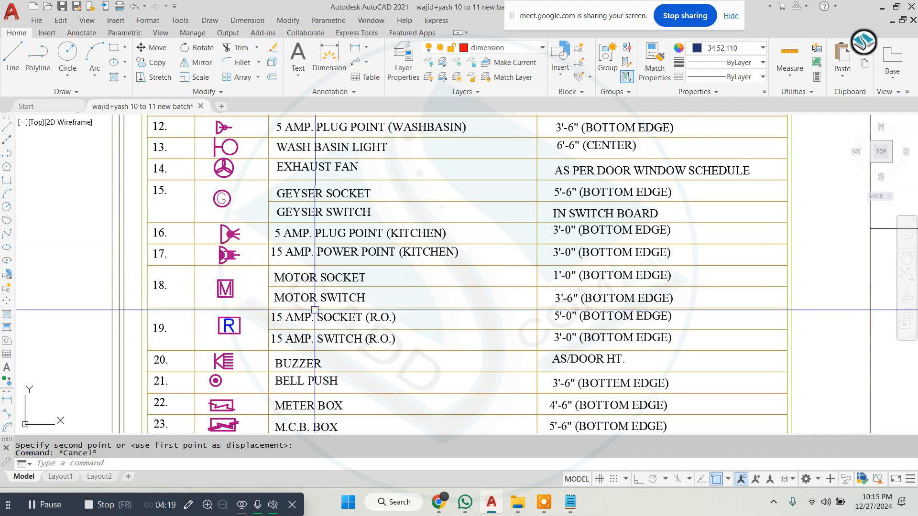
pyautogui.scroll(1, 325, 363)
pyautogui.scroll(-1, 317, 323)
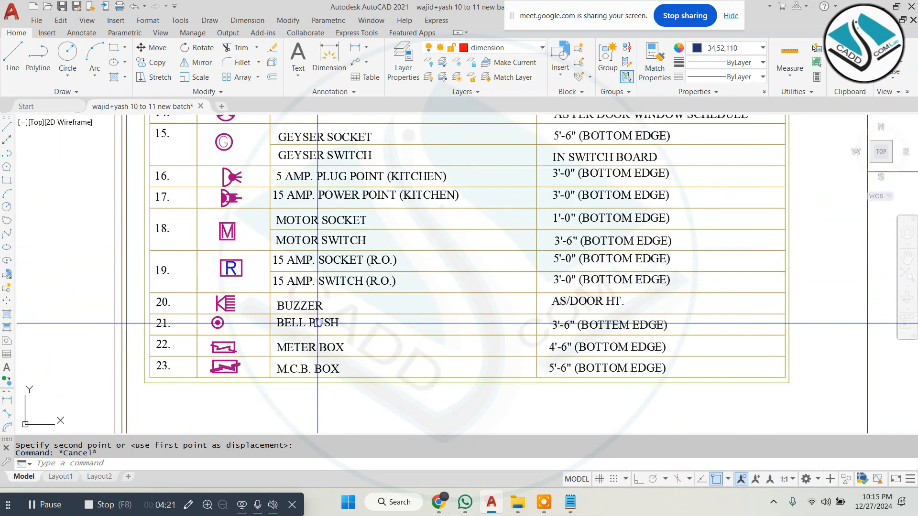
pyautogui.scroll(1, 302, 382)
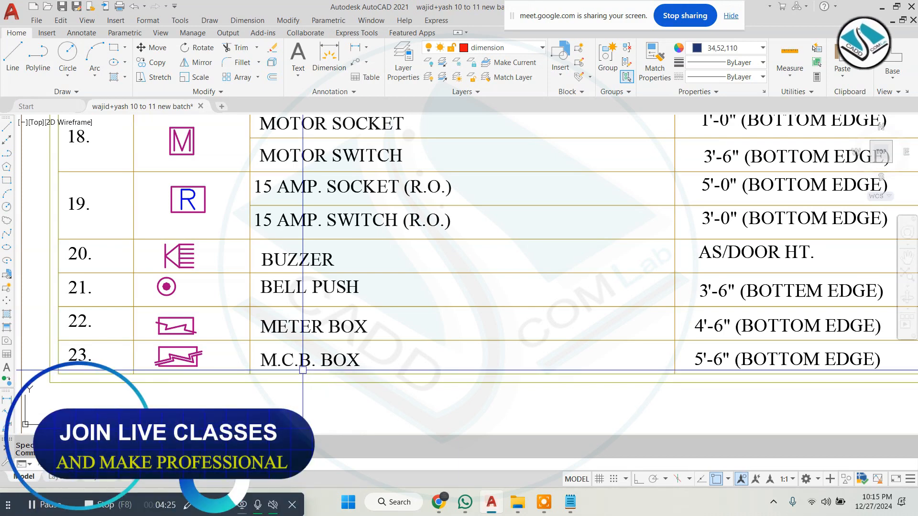
pyautogui.scroll(-3, 303, 369)
# Recheck legend rows 7 to 23, comparing the symbols and mounting heights of the power, kitchen, motor and R.O. points
pyautogui.scroll(3, 286, 208)
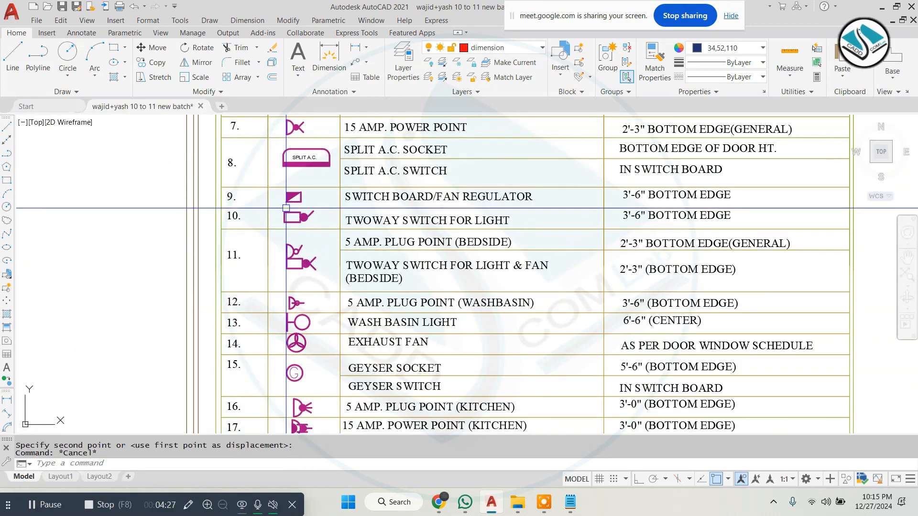
pyautogui.scroll(-3, 285, 207)
pyautogui.scroll(3, 308, 294)
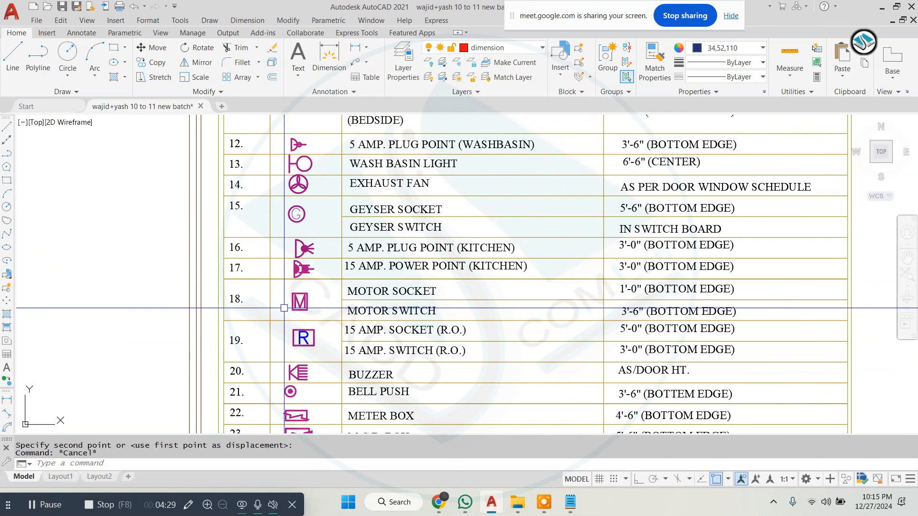
pyautogui.scroll(-3, 308, 293)
pyautogui.scroll(3, 444, 306)
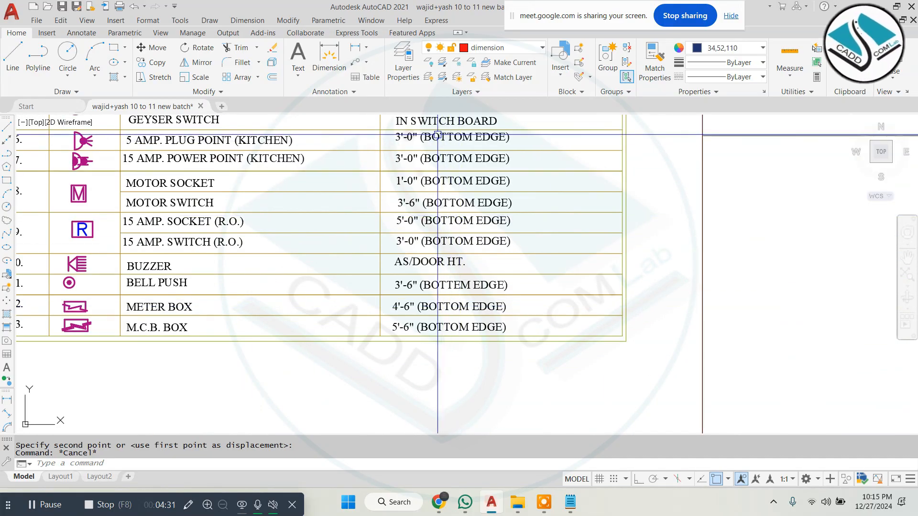
pyautogui.scroll(2, 441, 205)
pyautogui.scroll(-1, 441, 205)
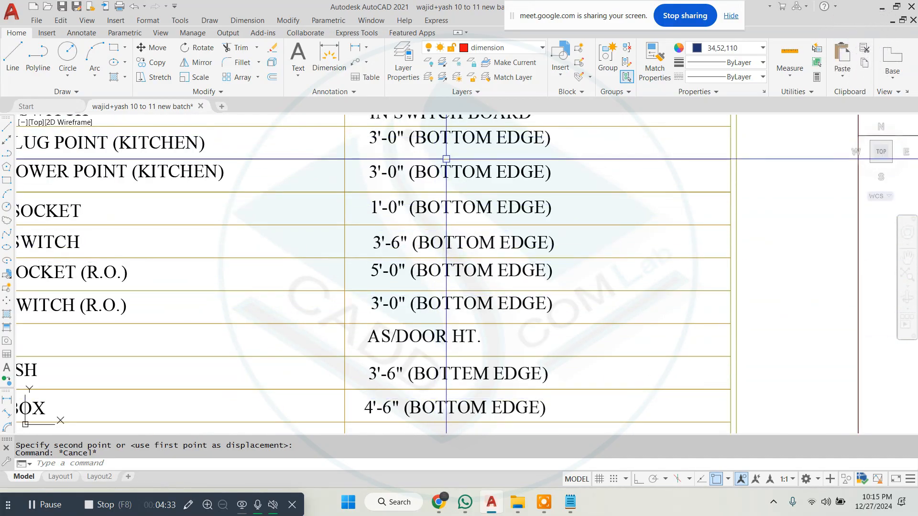
pyautogui.scroll(-2, 446, 171)
pyautogui.scroll(1, 446, 171)
pyautogui.scroll(-1, 449, 144)
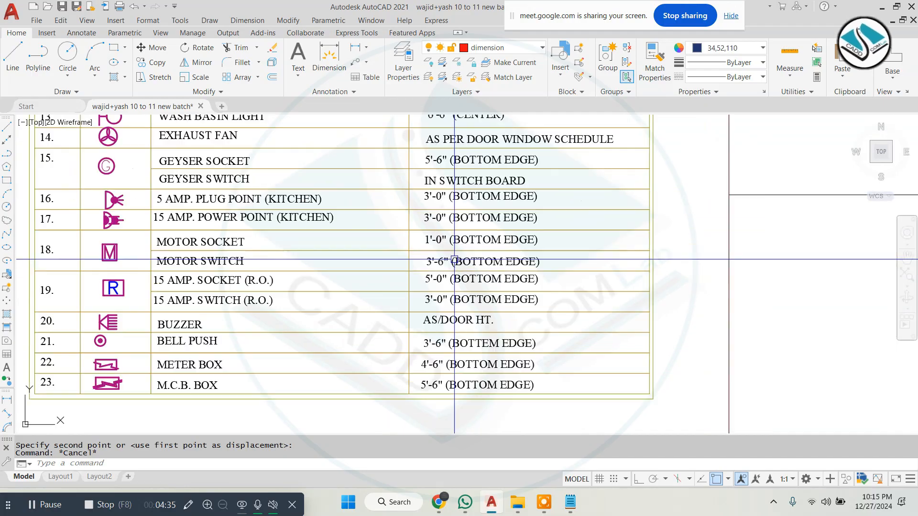
pyautogui.click(185, 462)
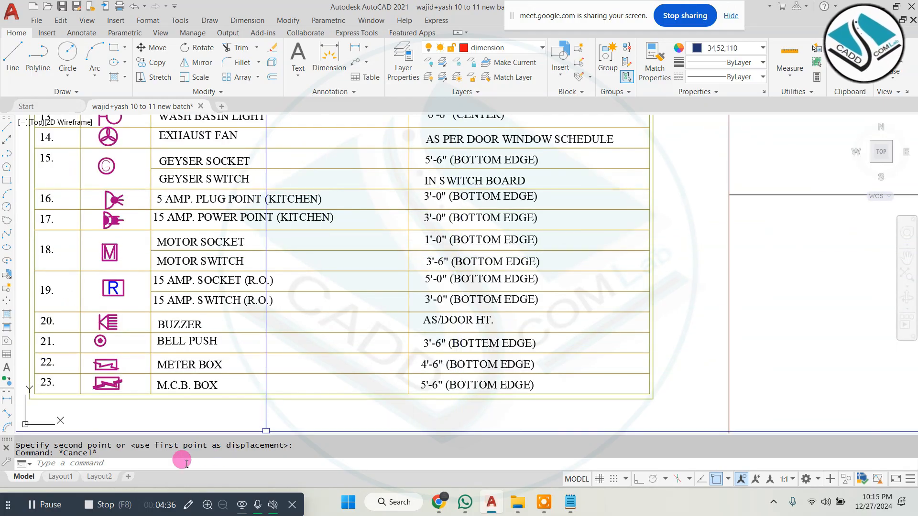
pyautogui.click(56, 504)
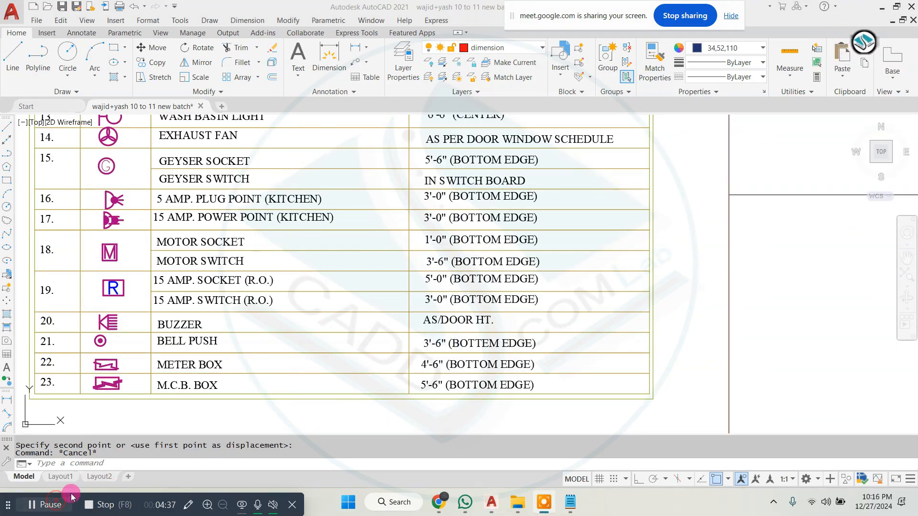
pyautogui.click(674, 306)
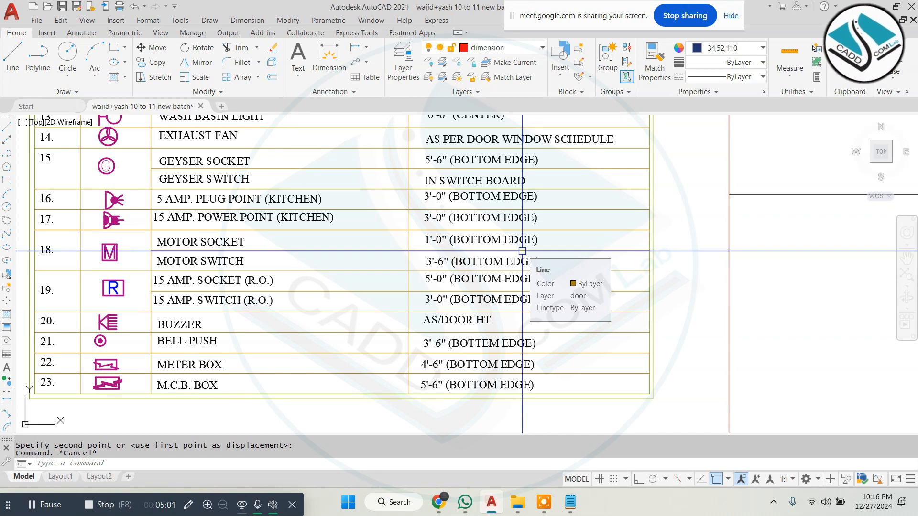
# Compare the electrical sheets and examine the master bedroom and kitchen points on the floor plan without bedroom wiring
pyautogui.scroll(-8, 487, 229)
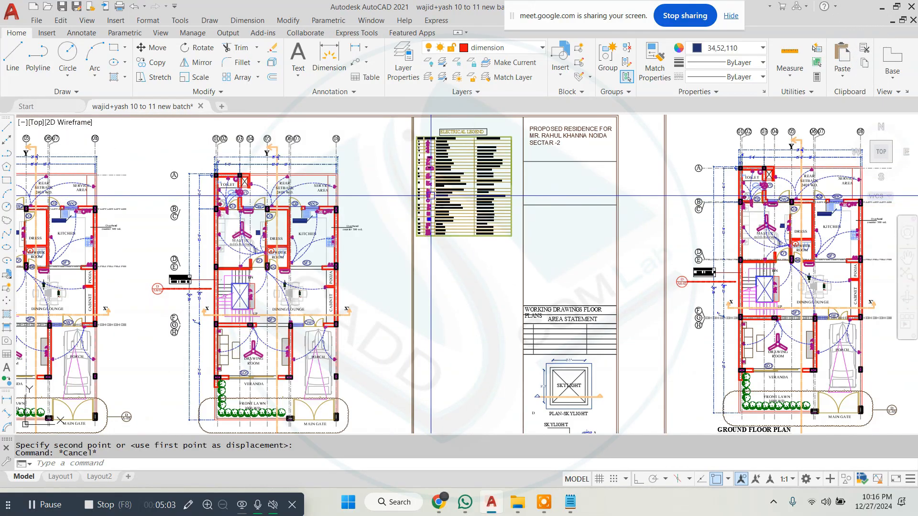
pyautogui.scroll(-5, 194, 251)
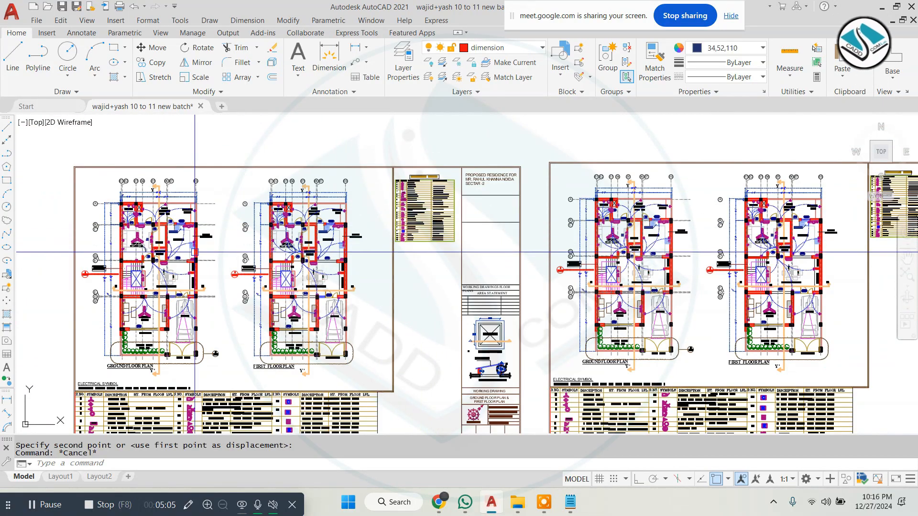
pyautogui.scroll(9, 195, 252)
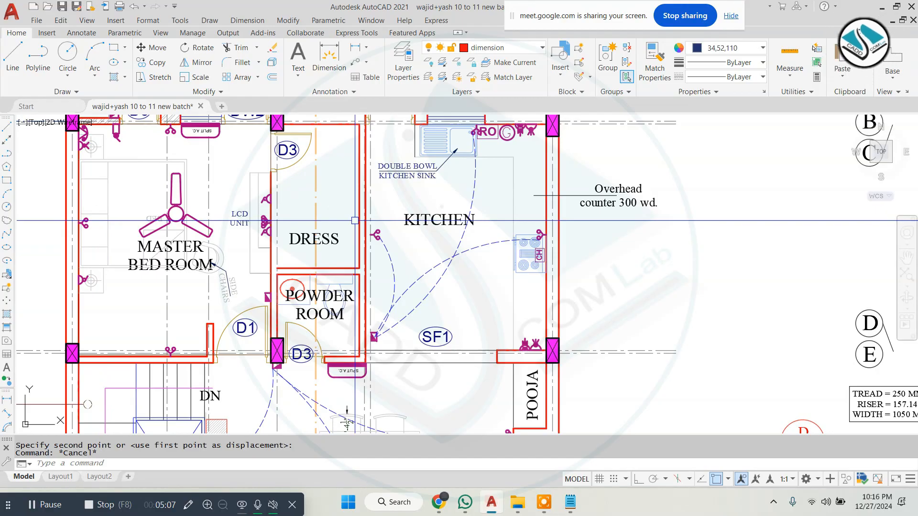
pyautogui.scroll(-5, 355, 221)
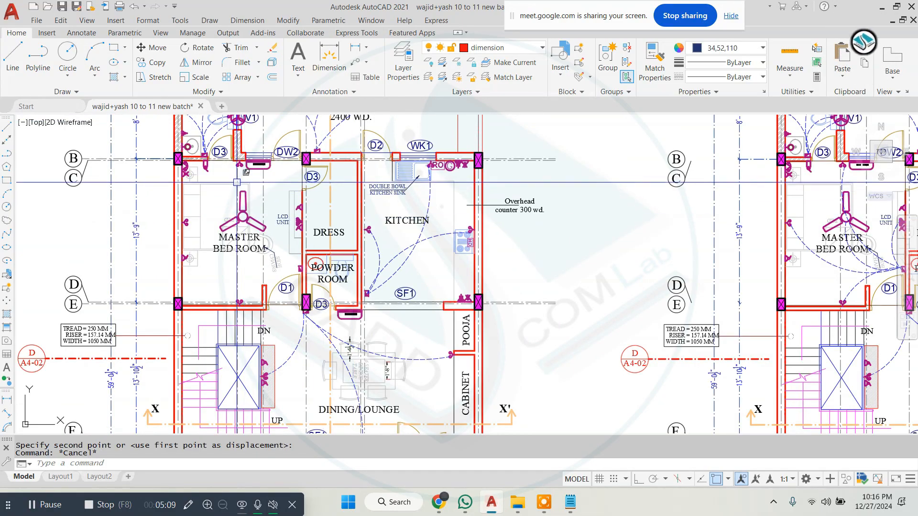
pyautogui.scroll(5, 419, 312)
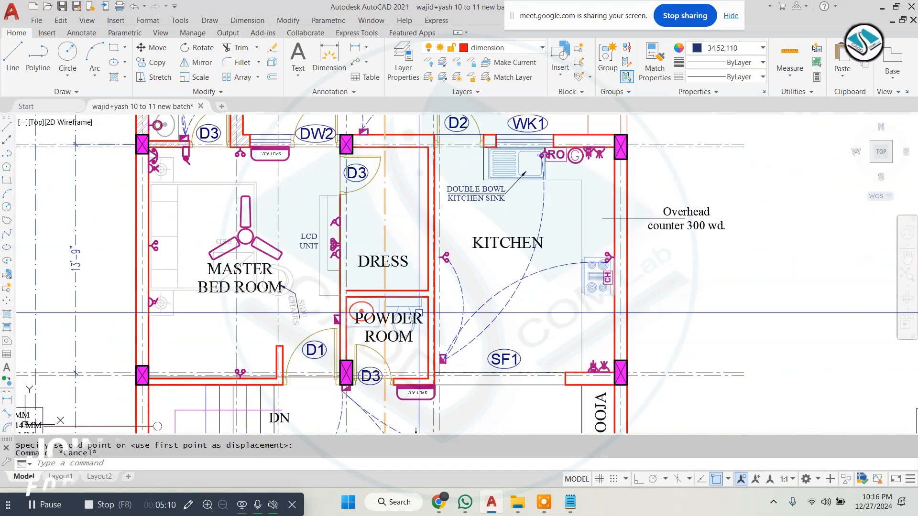
# Switch to File Explorer and open the Interior Diploma Course folder within CaddCom -Lab-Online Classes Data on drive D
pyautogui.click(518, 502)
pyautogui.click(854, 6)
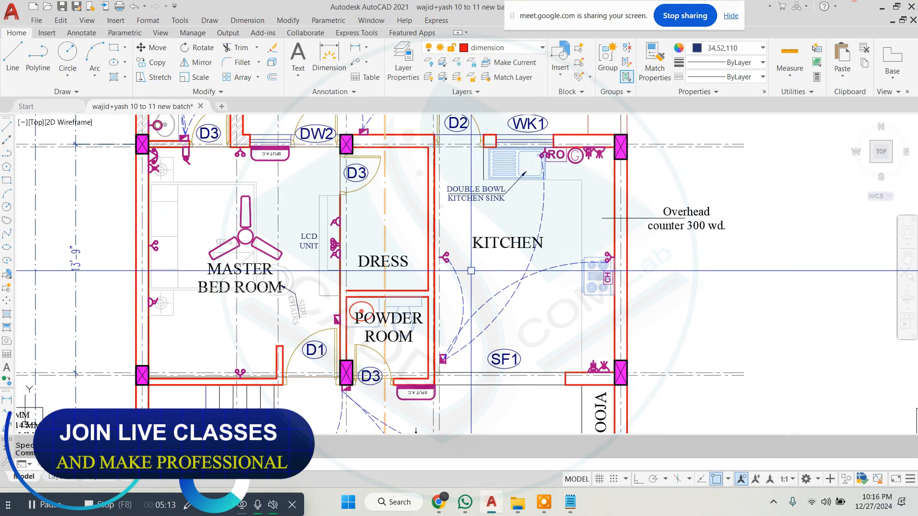
pyautogui.press('super+e')
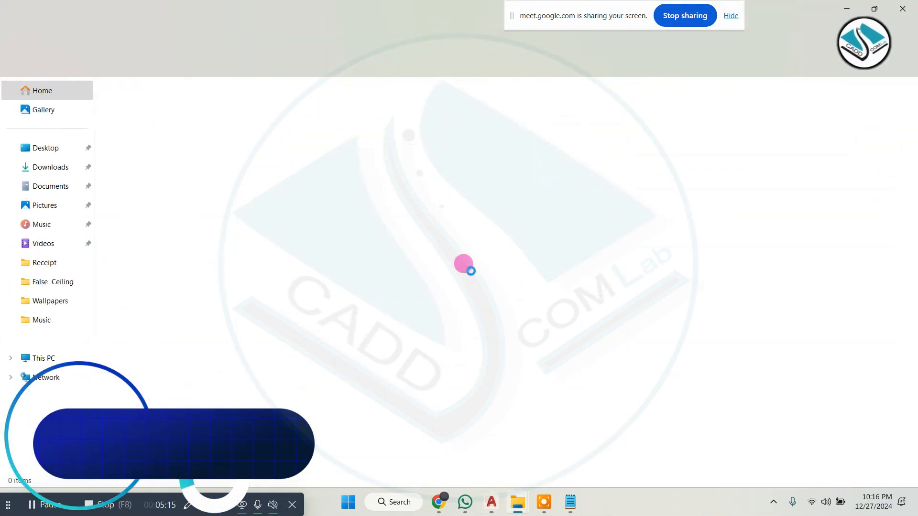
pyautogui.click(50, 367)
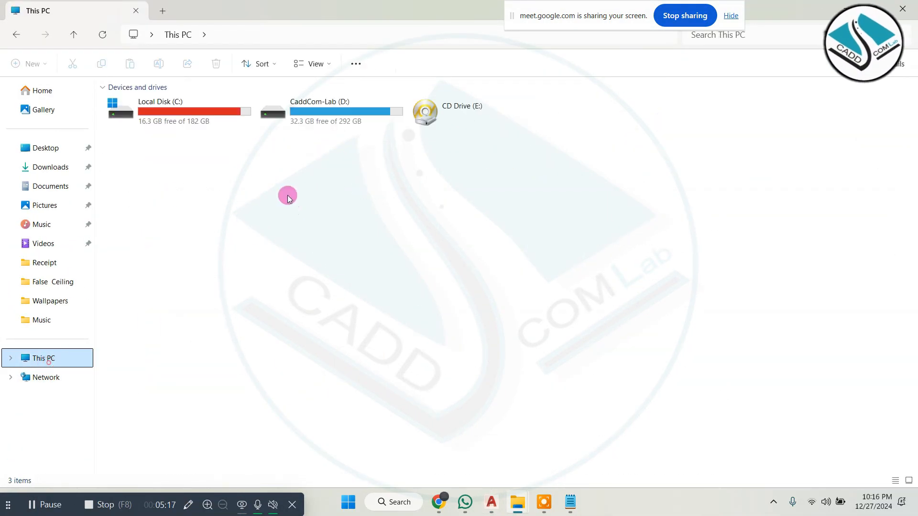
pyautogui.doubleClick(322, 121)
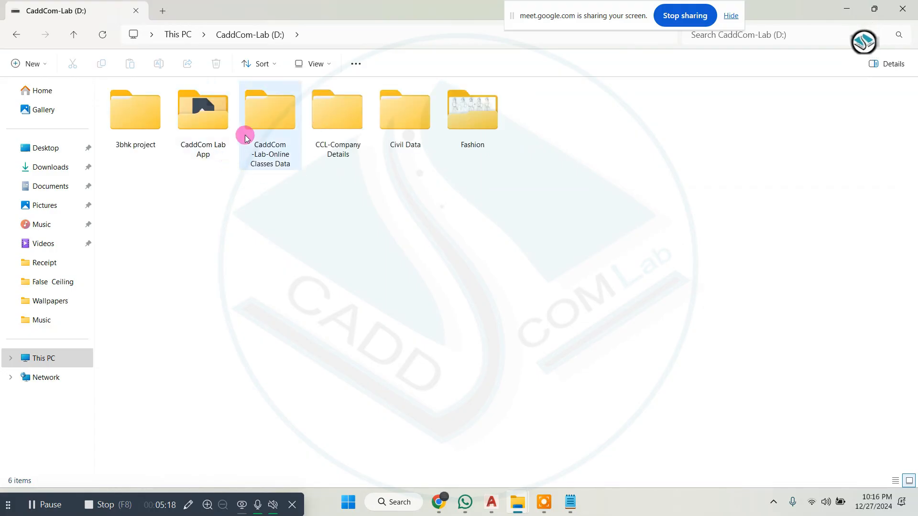
pyautogui.doubleClick(289, 128)
pyautogui.doubleClick(388, 130)
# Open the Catalouge- materials folder within Interior Details and Catalouges, and show its contents as large icons
pyautogui.click(149, 130)
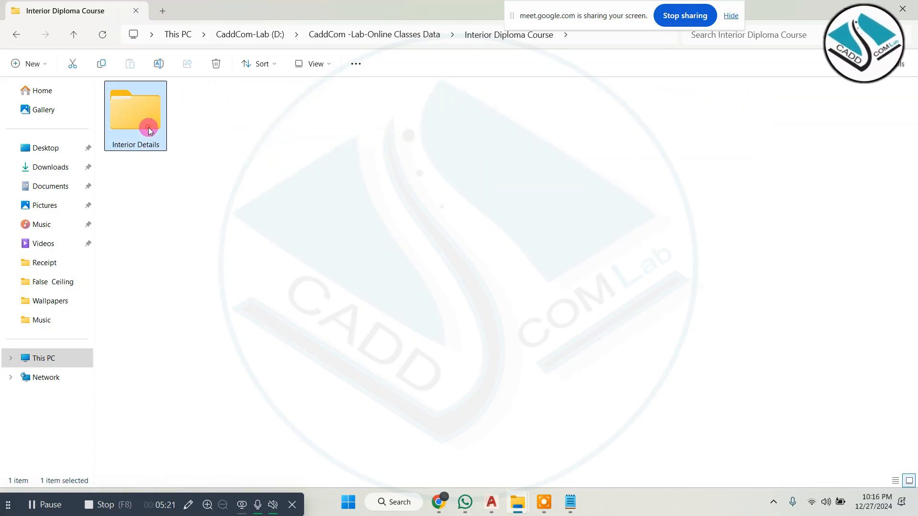
pyautogui.doubleClick(149, 131)
pyautogui.doubleClick(273, 132)
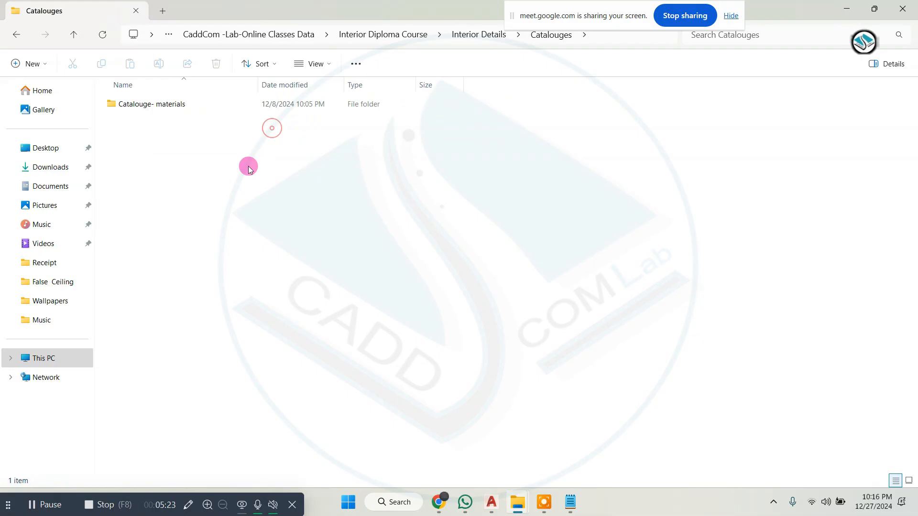
pyautogui.doubleClick(144, 103)
pyautogui.click(312, 64)
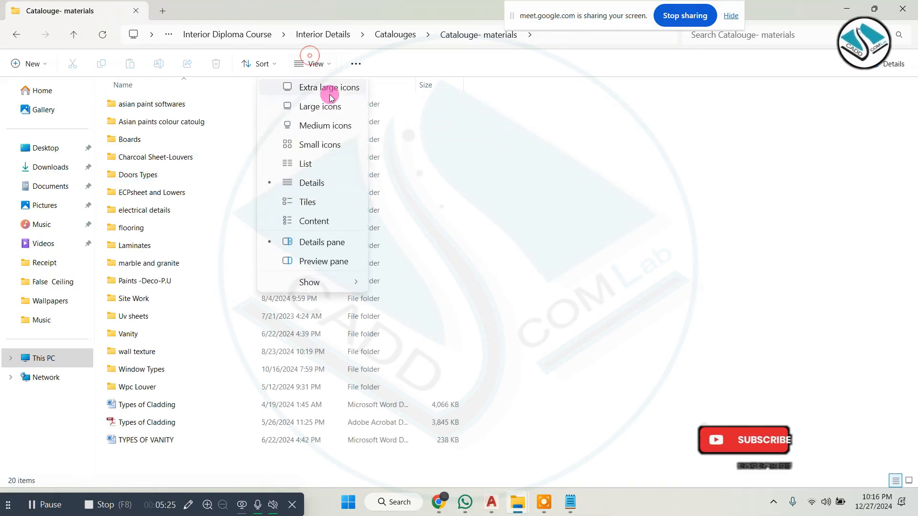
pyautogui.click(331, 107)
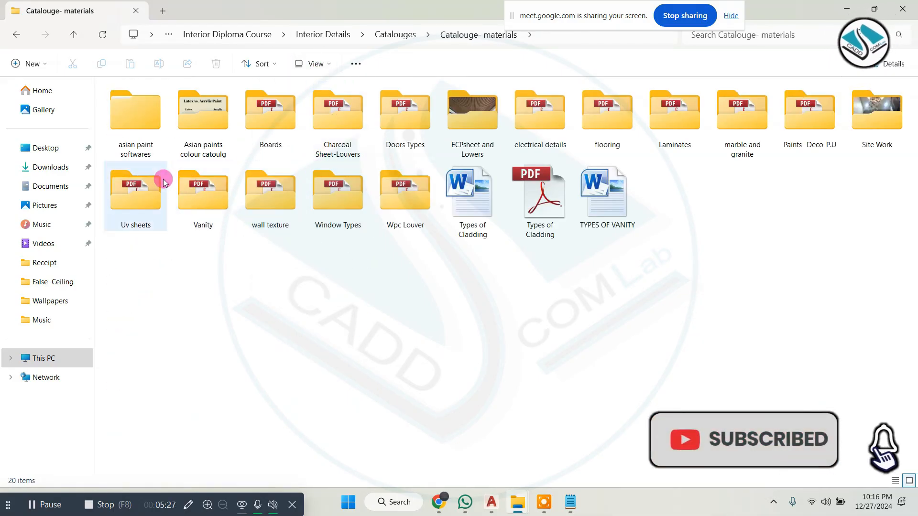
# Show the electrical details folder's files as large icons and open the Catalogue_Havells_Switches PDF in Adobe Reader
pyautogui.doubleClick(527, 129)
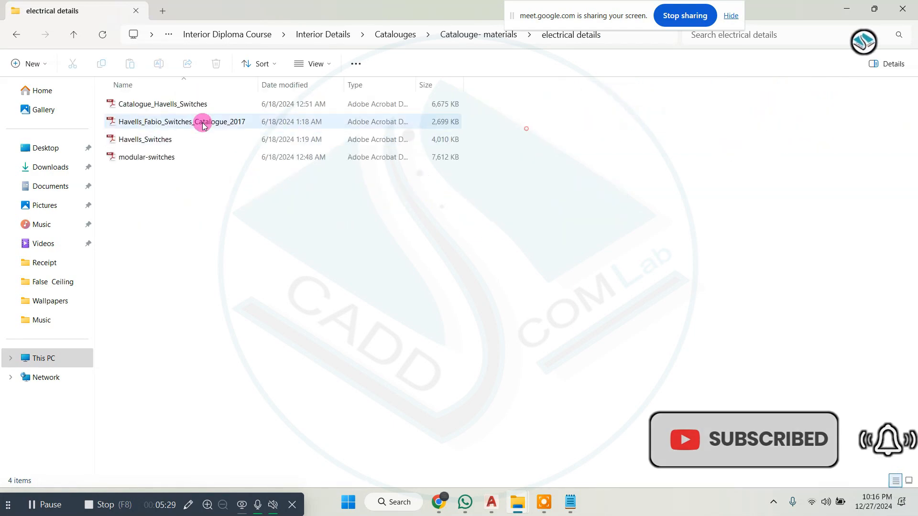
pyautogui.click(314, 65)
pyautogui.click(307, 110)
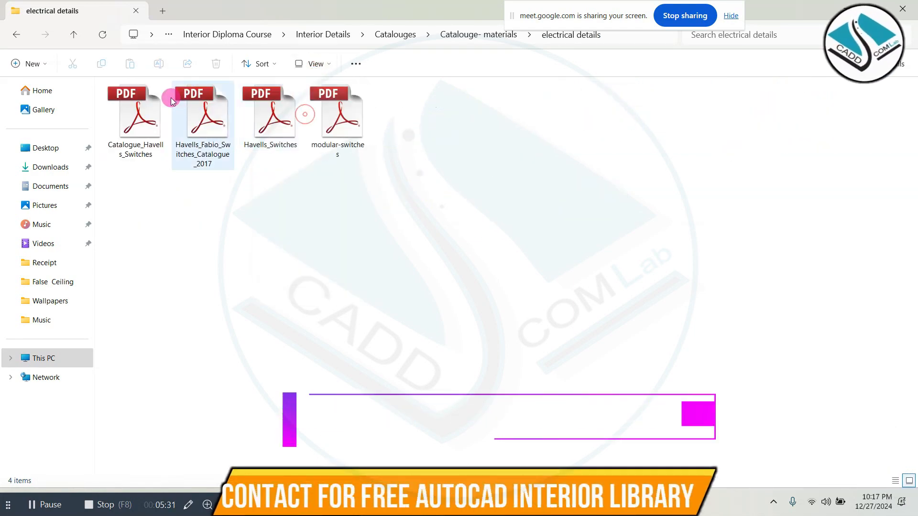
pyautogui.click(160, 98)
pyautogui.press('Return')
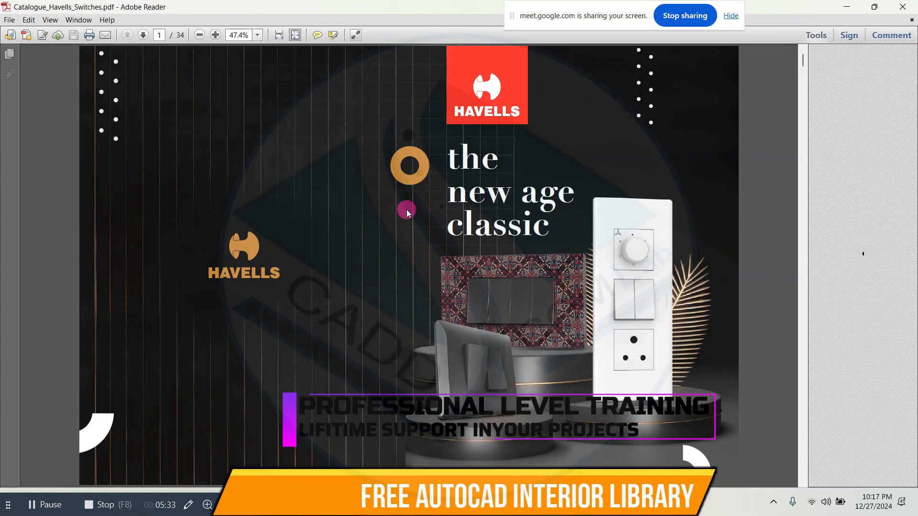
# Look through the Havells switch catalogue to the Coral series on page 19 and examine its switch boards up close
pyautogui.scroll(-7, 407, 210)
pyautogui.scroll(-4, 394, 214)
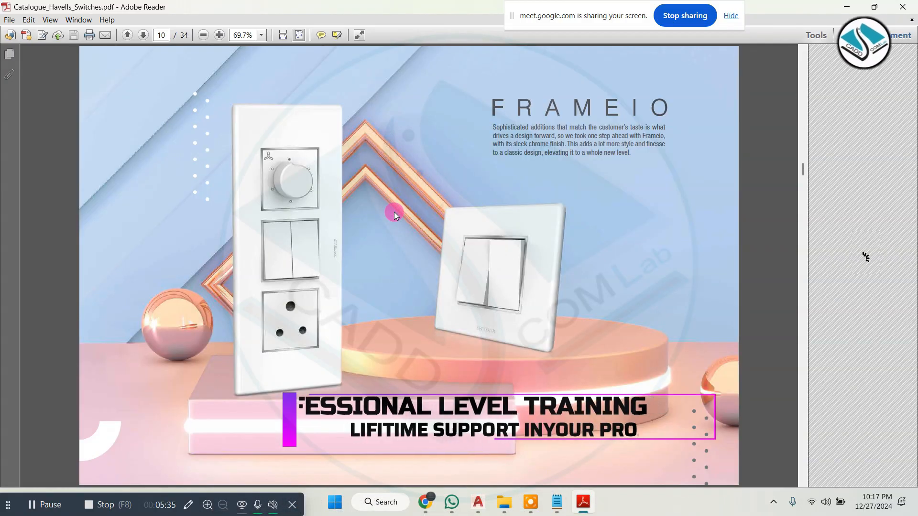
pyautogui.scroll(-3, 394, 215)
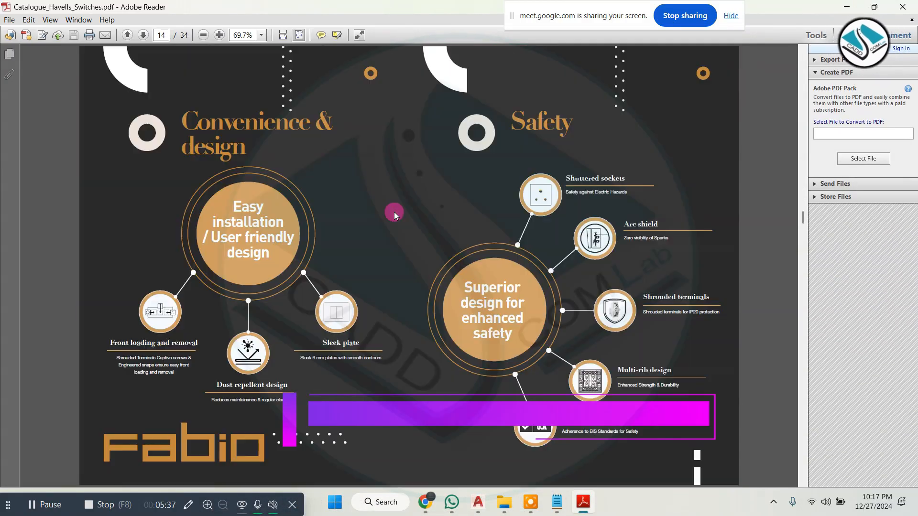
pyautogui.scroll(-3, 394, 215)
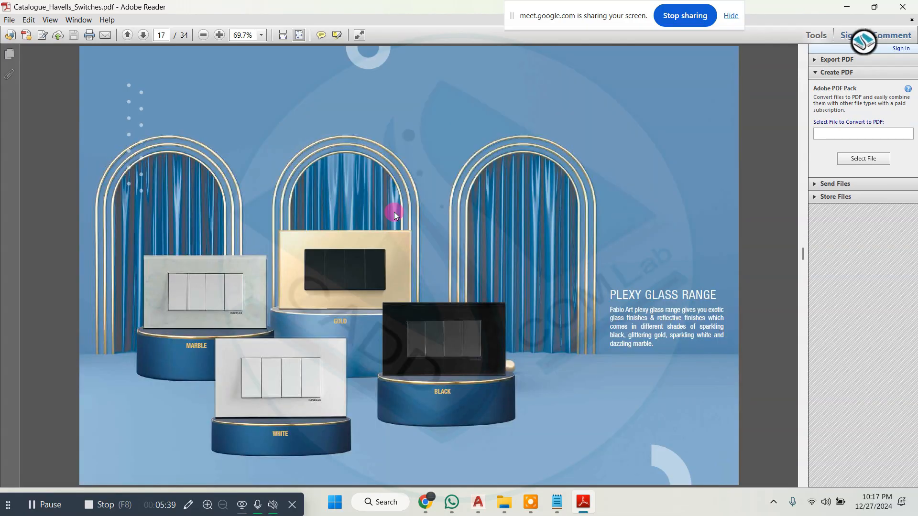
pyautogui.scroll(-1, 393, 215)
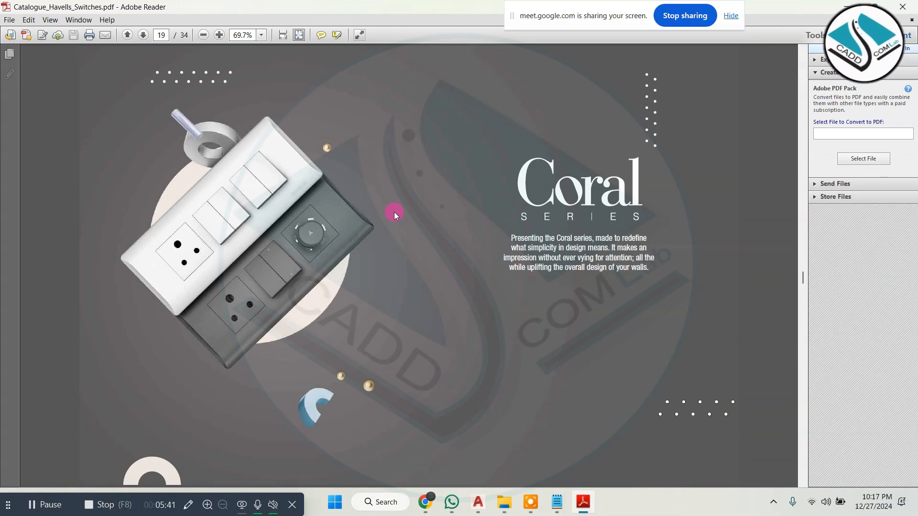
pyautogui.keyDown('ctrl'); pyautogui.scroll(4, 170, 203); pyautogui.keyUp('ctrl')
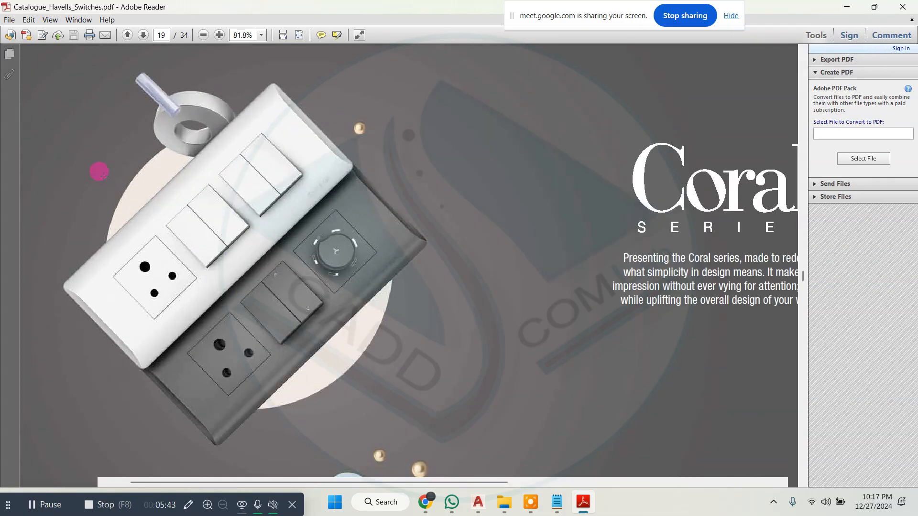
pyautogui.keyDown('ctrl'); pyautogui.scroll(-1, 183, 253); pyautogui.keyUp('ctrl')
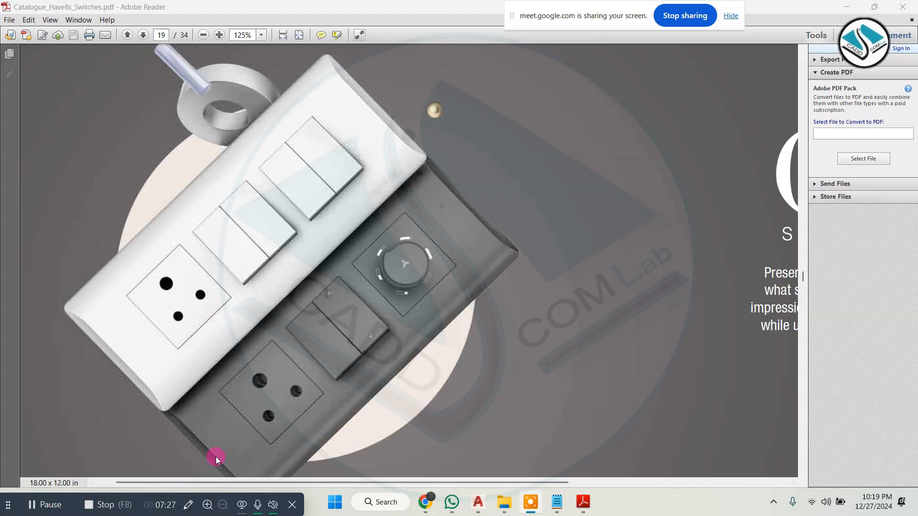
# Circle the white board's two switch pairs and its three-pin socket with the blue pen, and clear the markings
pyautogui.click(188, 505)
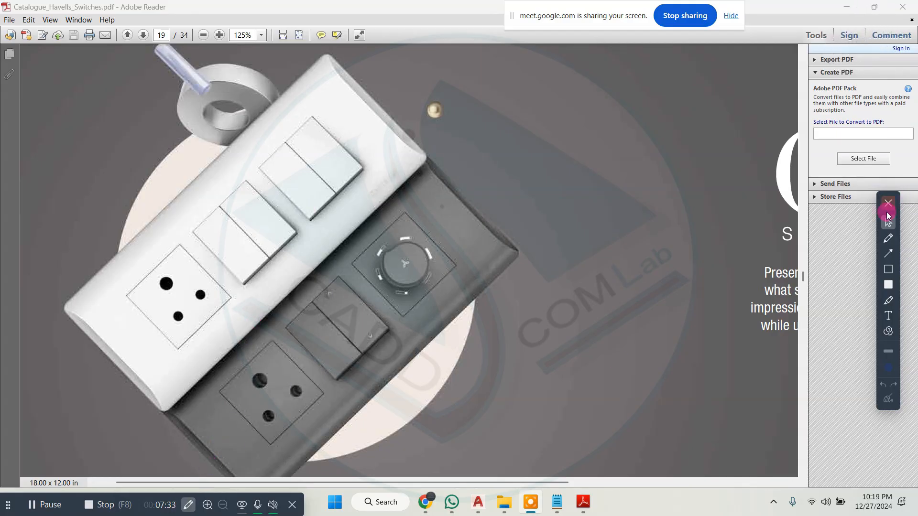
pyautogui.click(890, 241)
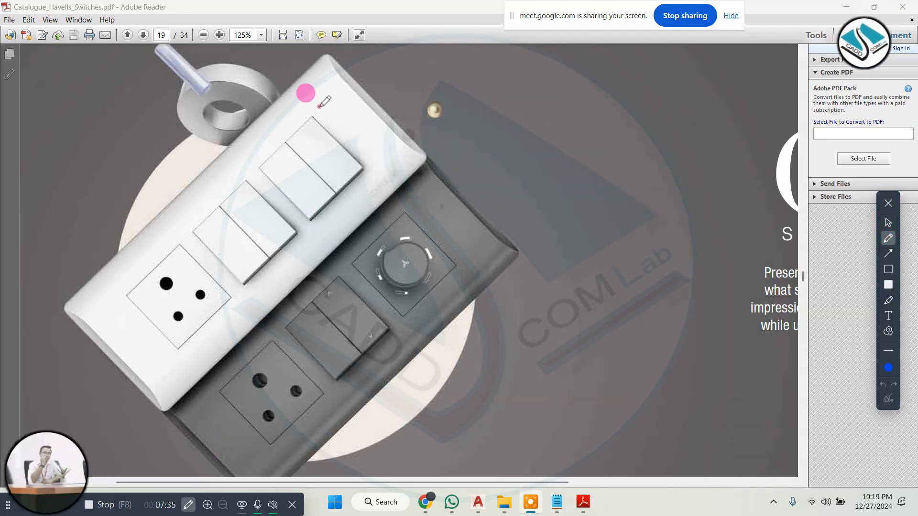
pyautogui.moveTo(319, 106)
pyautogui.mouseDown()
pyautogui.moveTo(263, 149)
pyautogui.moveTo(285, 215)
pyautogui.moveTo(358, 116)
pyautogui.moveTo(319, 106)
pyautogui.mouseUp()
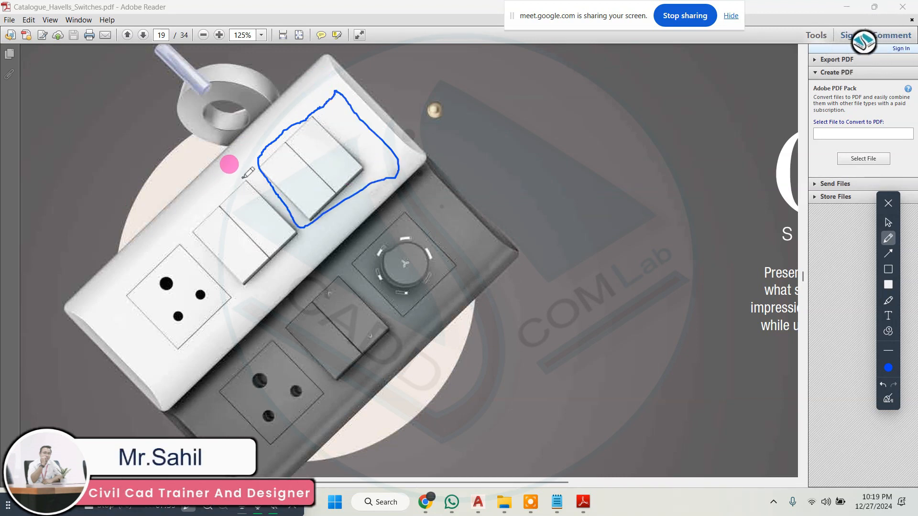
pyautogui.moveTo(246, 175)
pyautogui.mouseDown()
pyautogui.moveTo(215, 210)
pyautogui.moveTo(229, 270)
pyautogui.moveTo(247, 168)
pyautogui.mouseUp()
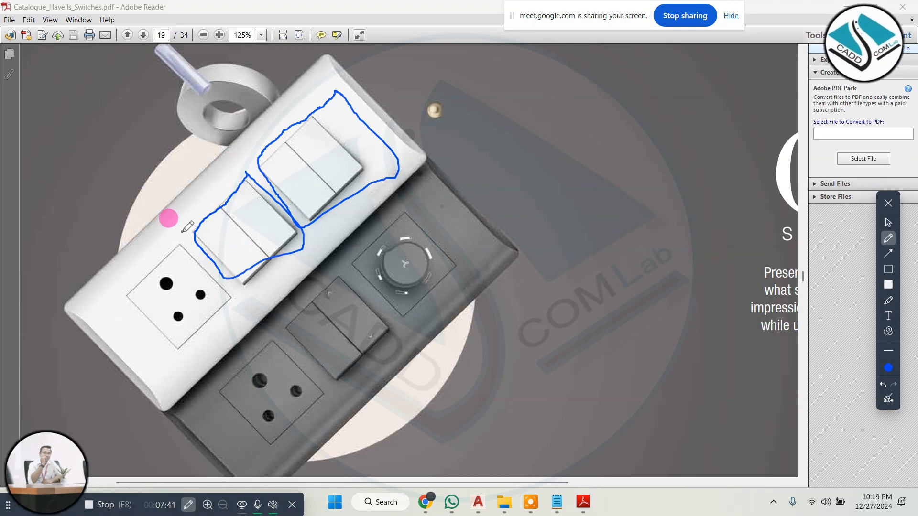
pyautogui.moveTo(182, 232)
pyautogui.mouseDown()
pyautogui.moveTo(142, 289)
pyautogui.moveTo(188, 234)
pyautogui.mouseUp()
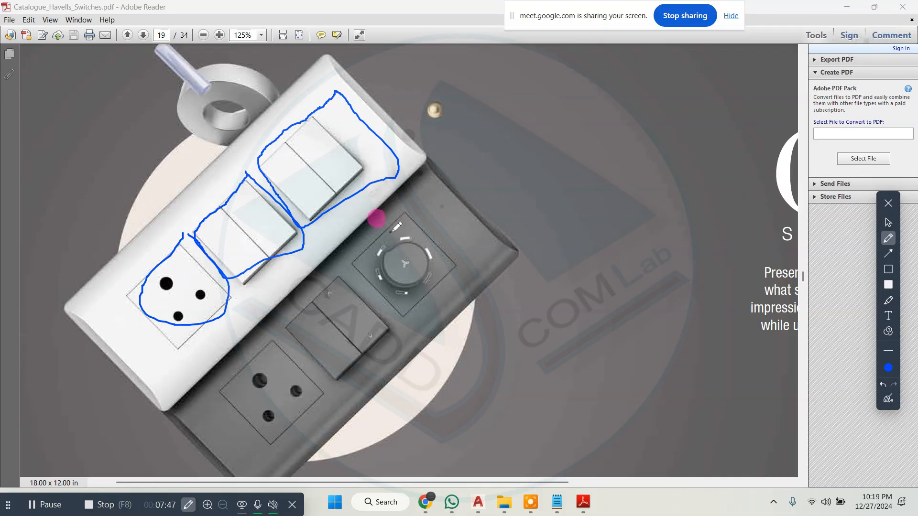
pyautogui.click(889, 400)
pyautogui.click(888, 223)
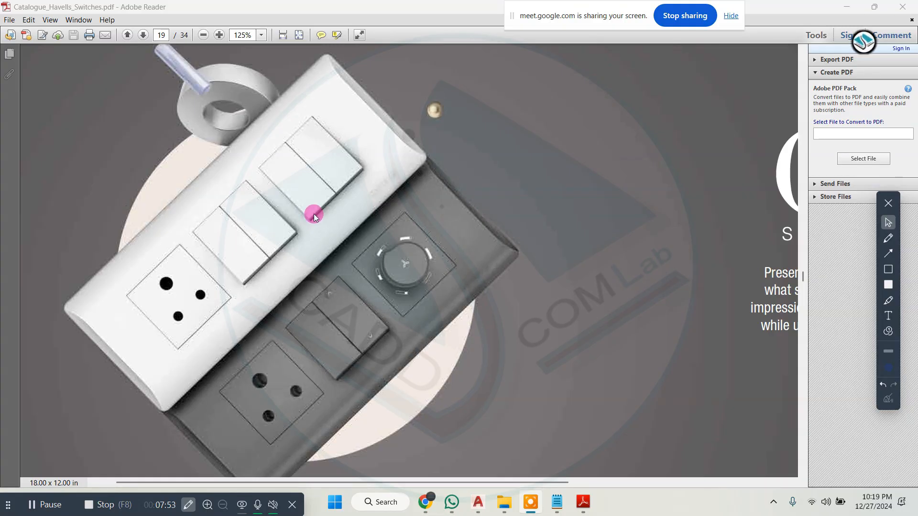
# Outline the white board's socket, split it in half and mark it 2, circle both switch pairs, and clear the annotations
pyautogui.click(888, 237)
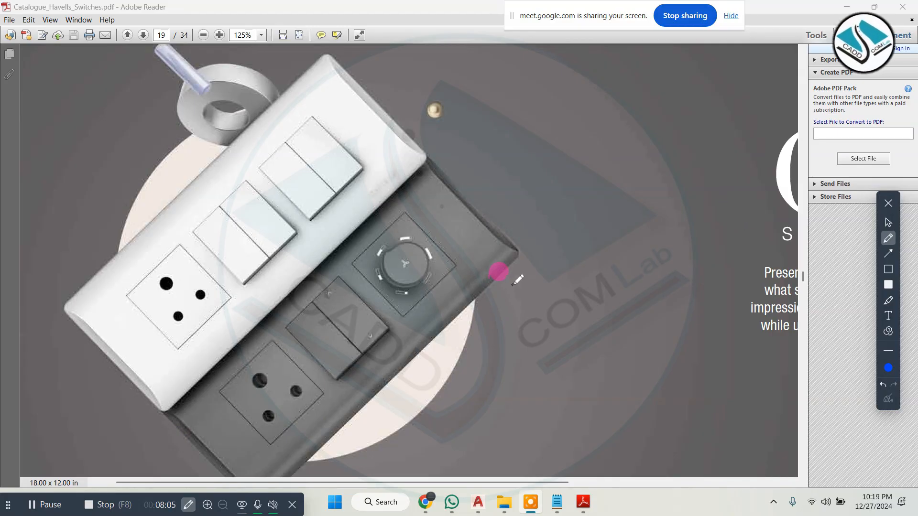
pyautogui.moveTo(127, 296)
pyautogui.mouseDown()
pyautogui.moveTo(167, 239)
pyautogui.moveTo(213, 273)
pyautogui.moveTo(165, 334)
pyautogui.moveTo(134, 291)
pyautogui.mouseUp()
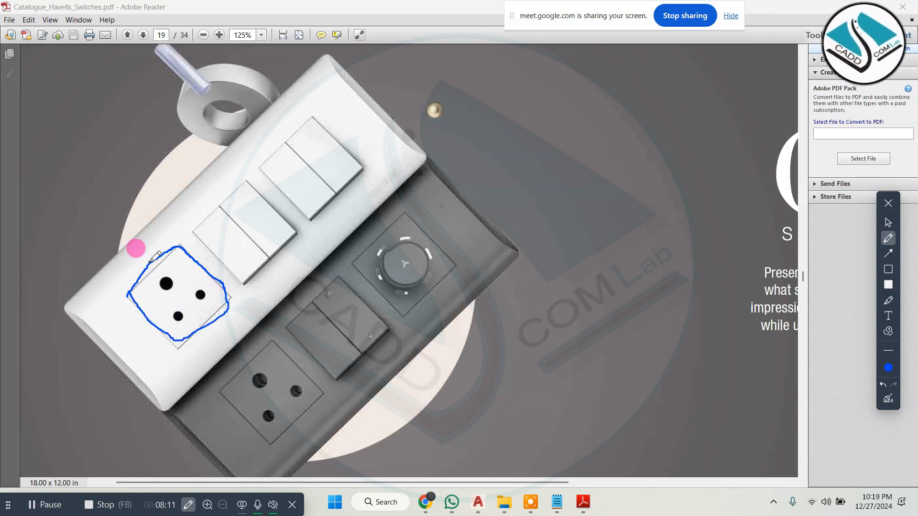
pyautogui.moveTo(150, 261); pyautogui.dragTo(210, 329)
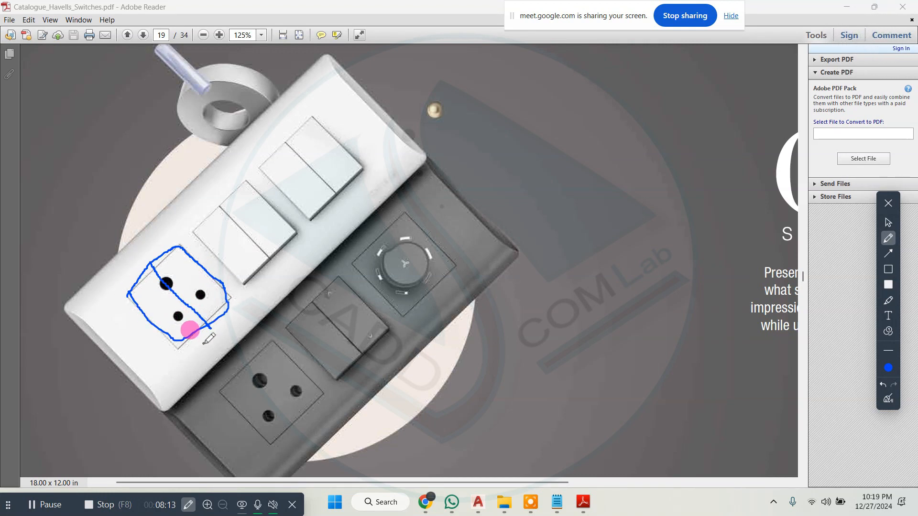
pyautogui.moveTo(158, 299)
pyautogui.mouseDown()
pyautogui.moveTo(171, 316)
pyautogui.moveTo(189, 292)
pyautogui.moveTo(189, 274)
pyautogui.moveTo(180, 286)
pyautogui.moveTo(153, 279)
pyautogui.moveTo(190, 275)
pyautogui.mouseUp()
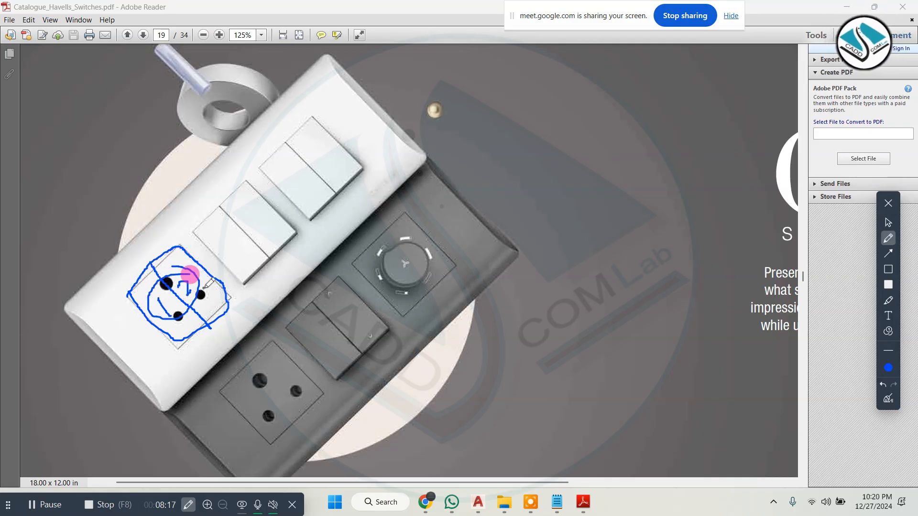
pyautogui.moveTo(235, 219)
pyautogui.mouseDown()
pyautogui.moveTo(250, 224)
pyautogui.moveTo(221, 234)
pyautogui.mouseUp()
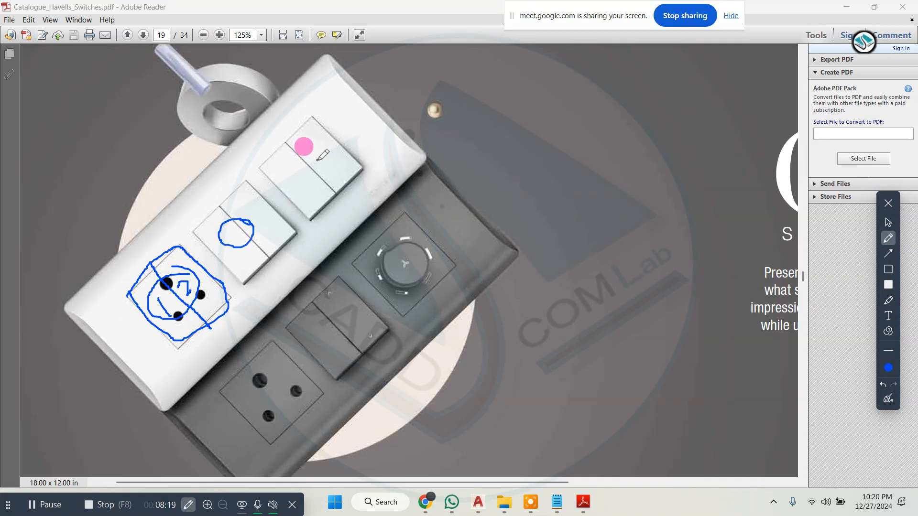
pyautogui.moveTo(320, 158)
pyautogui.mouseDown()
pyautogui.moveTo(308, 181)
pyautogui.moveTo(310, 153)
pyautogui.mouseUp()
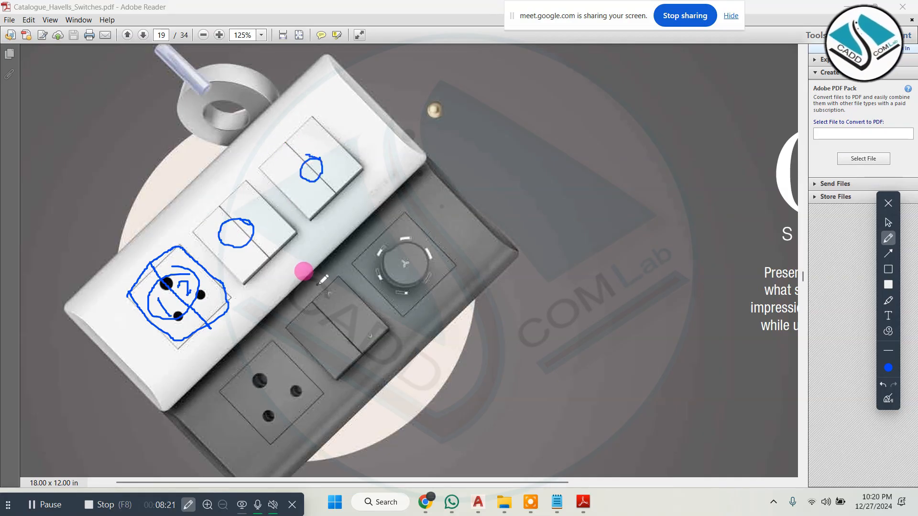
pyautogui.click(887, 399)
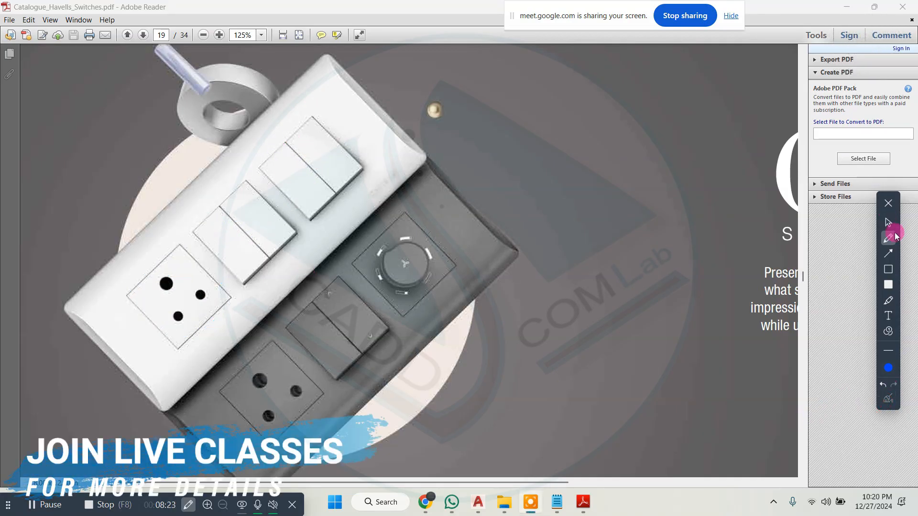
pyautogui.click(888, 203)
# Look through the Coral+ pages to page 21 and examine the four-switch front plate up close
pyautogui.scroll(-5, 525, 294)
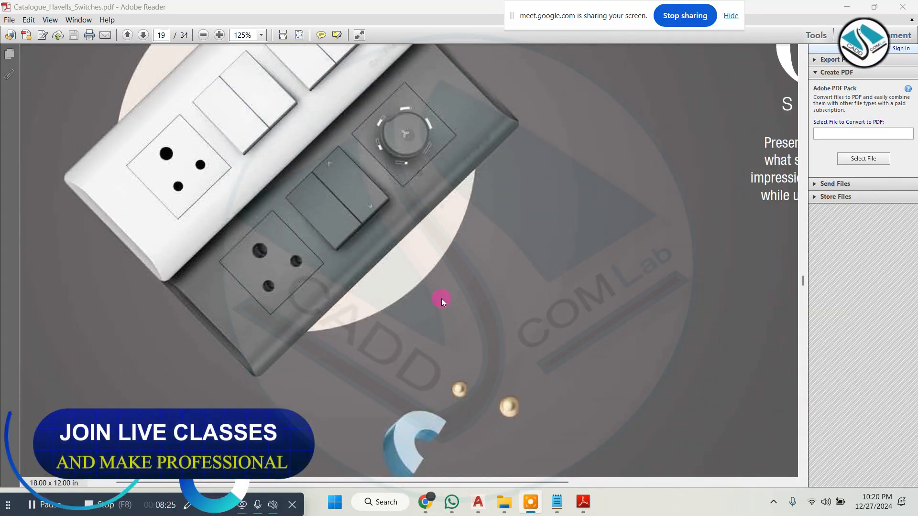
pyautogui.scroll(-10, 440, 299)
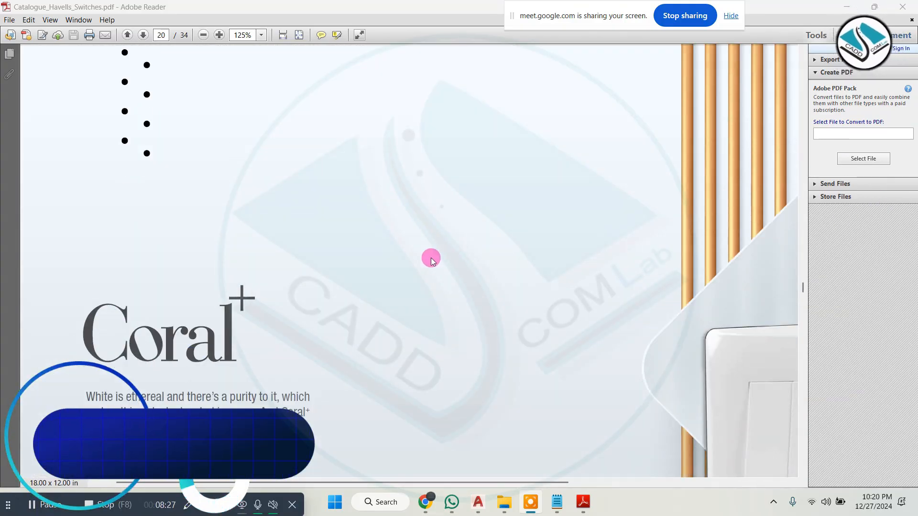
pyautogui.scroll(-2, 415, 193)
pyautogui.scroll(-3, 421, 191)
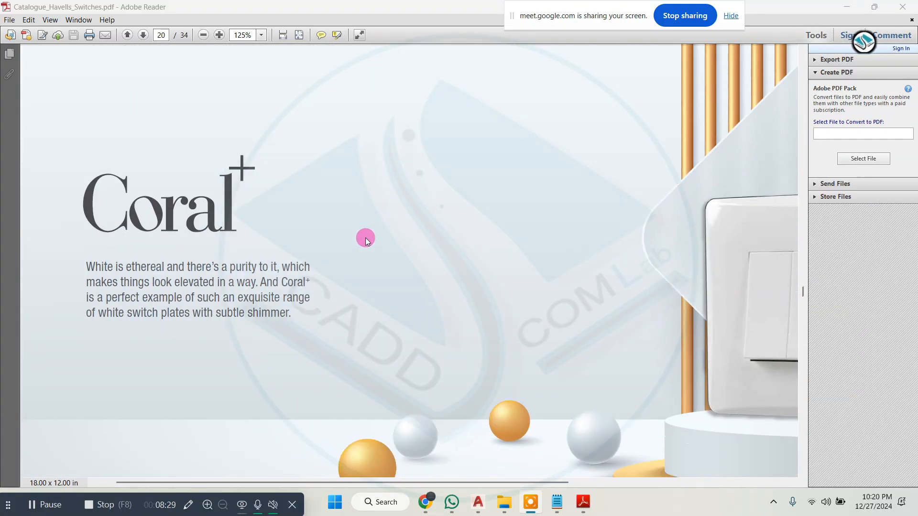
pyautogui.keyDown('ctrl'); pyautogui.scroll(-3, 317, 220); pyautogui.keyUp('ctrl')
pyautogui.keyDown('ctrl'); pyautogui.scroll(1, 317, 219); pyautogui.keyUp('ctrl')
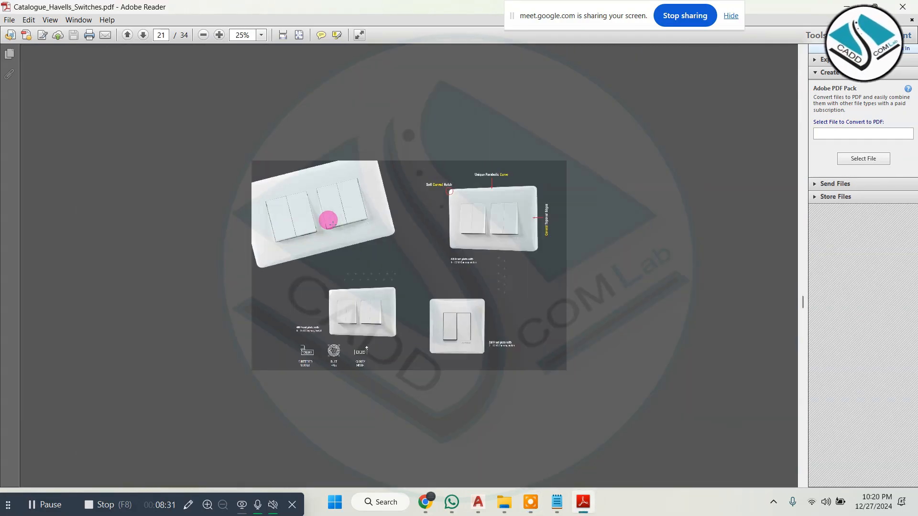
pyautogui.keyDown('ctrl'); pyautogui.scroll(1, 105, 68); pyautogui.keyUp('ctrl')
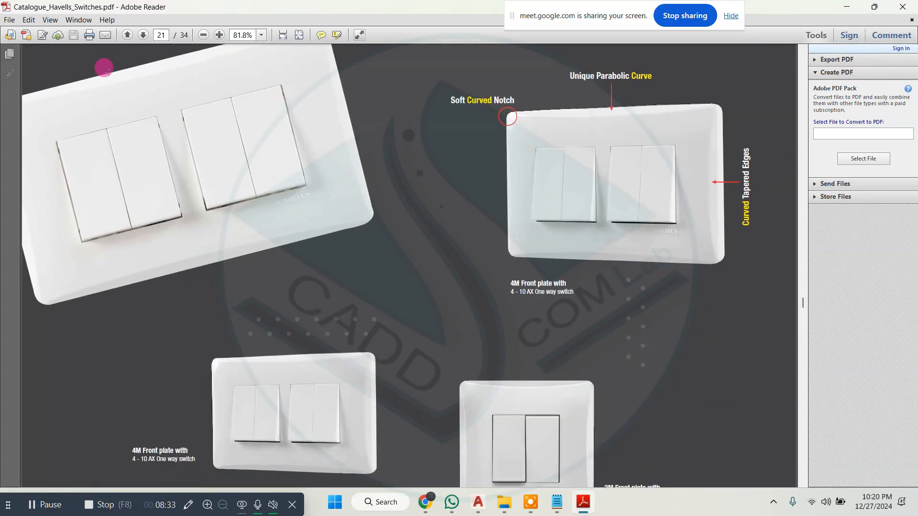
pyautogui.keyDown('ctrl'); pyautogui.scroll(1, 104, 69); pyautogui.keyUp('ctrl')
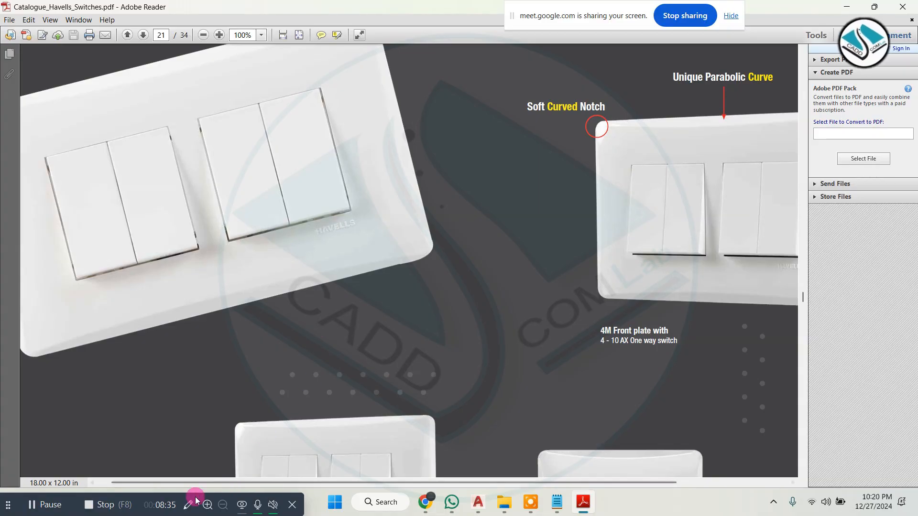
# Circle the two switch pairs on the page 21 front plate with the blue pen, and clear the markings
pyautogui.click(186, 511)
pyautogui.click(888, 237)
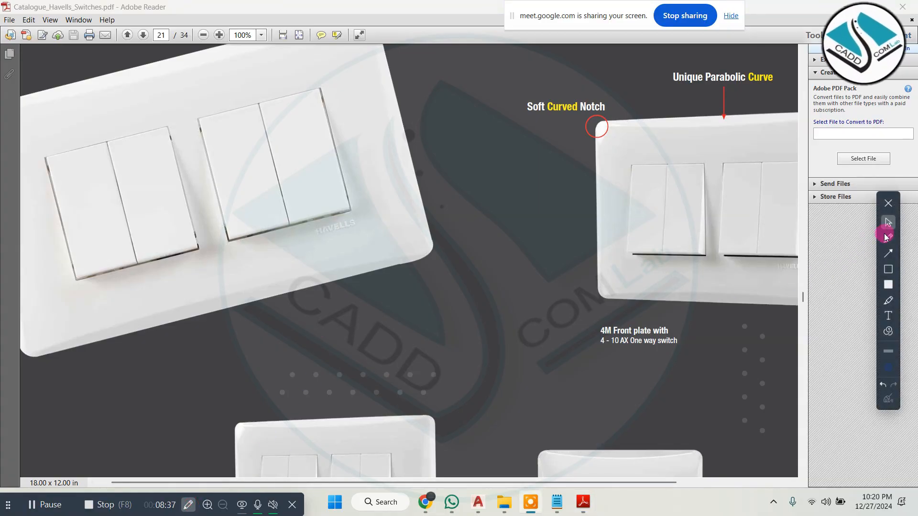
pyautogui.moveTo(140, 122); pyautogui.dragTo(109, 131)
pyautogui.moveTo(236, 109); pyautogui.dragTo(306, 83)
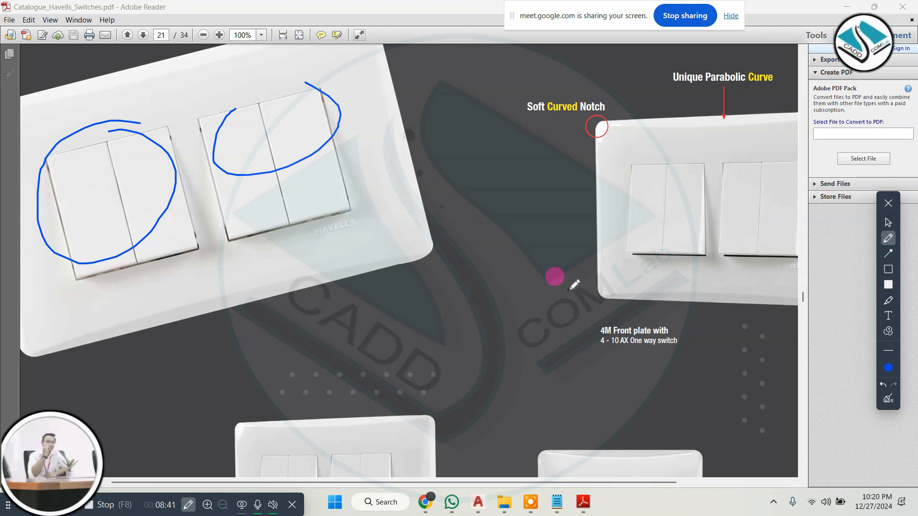
pyautogui.click(887, 400)
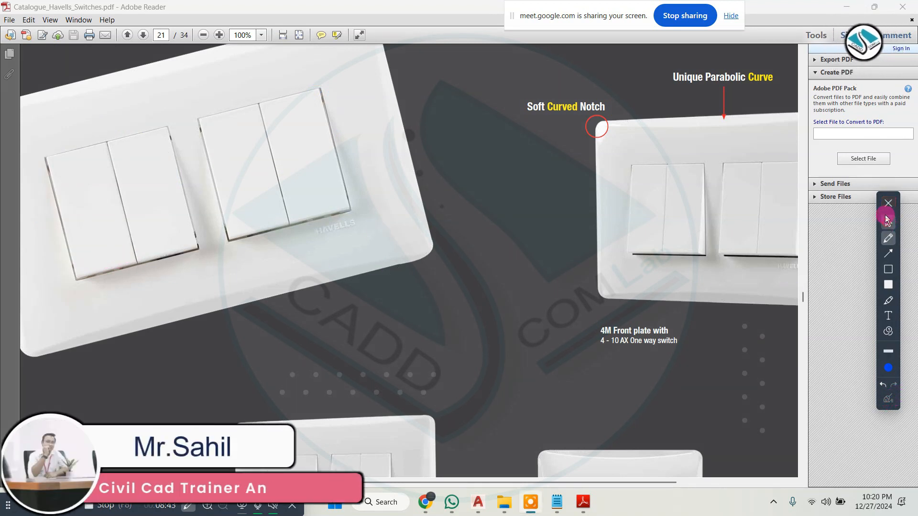
pyautogui.click(888, 203)
# Examine the modular front plates on pages 21 and 23 up close, and skim the catalogue's remaining pages
pyautogui.scroll(-1, 266, 258)
pyautogui.click(258, 283)
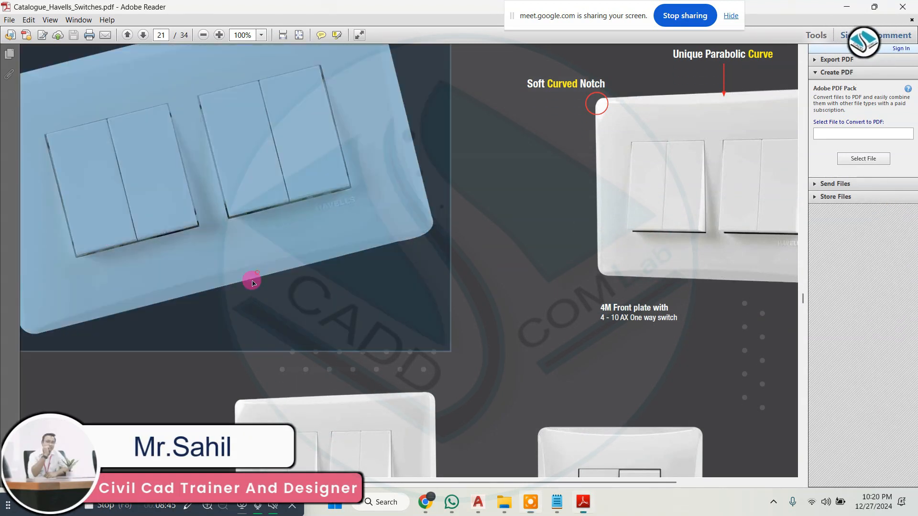
pyautogui.keyDown('ctrl'); pyautogui.scroll(-4, 231, 298); pyautogui.keyUp('ctrl')
pyautogui.keyDown('ctrl'); pyautogui.scroll(2, 484, 210); pyautogui.keyUp('ctrl')
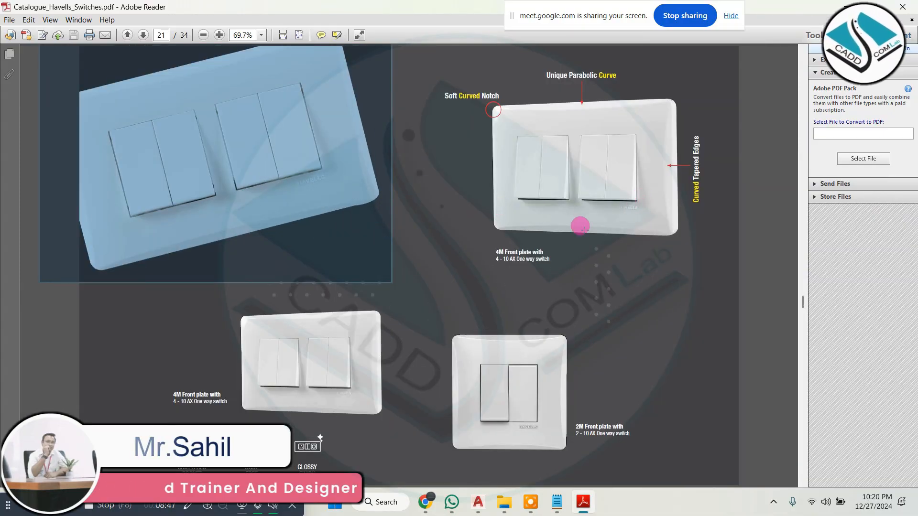
pyautogui.keyDown('ctrl'); pyautogui.scroll(-2, 530, 230); pyautogui.keyUp('ctrl')
pyautogui.click(648, 258)
pyautogui.scroll(-1, 493, 278)
pyautogui.scroll(-2, 490, 274)
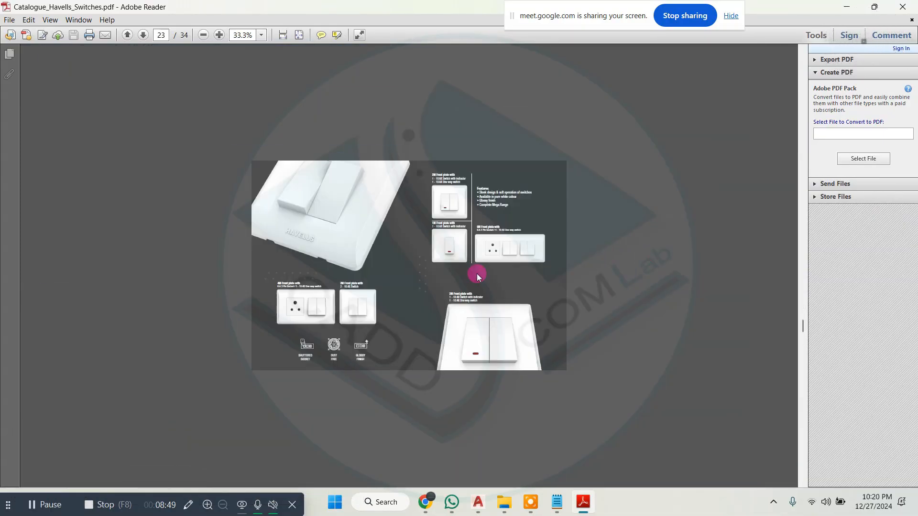
pyautogui.keyDown('ctrl'); pyautogui.scroll(3, 474, 266); pyautogui.keyUp('ctrl')
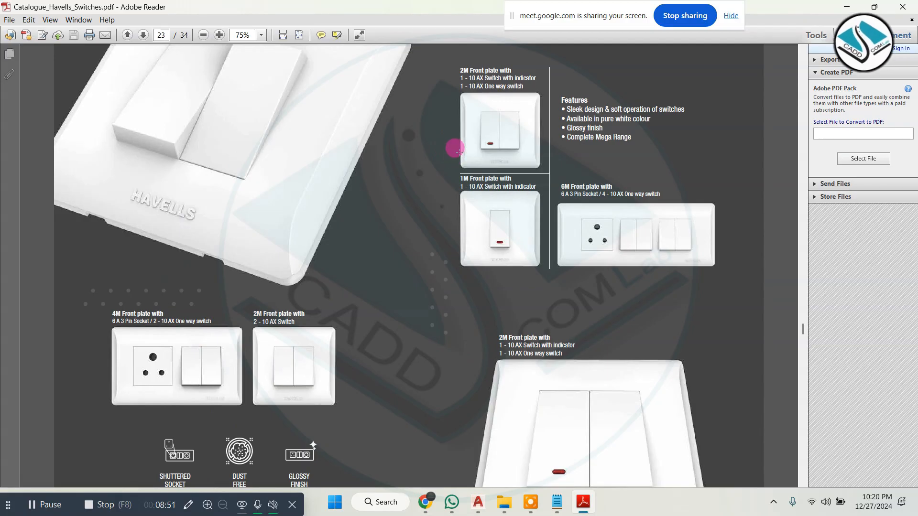
pyautogui.keyDown('ctrl'); pyautogui.scroll(-3, 454, 149); pyautogui.keyUp('ctrl')
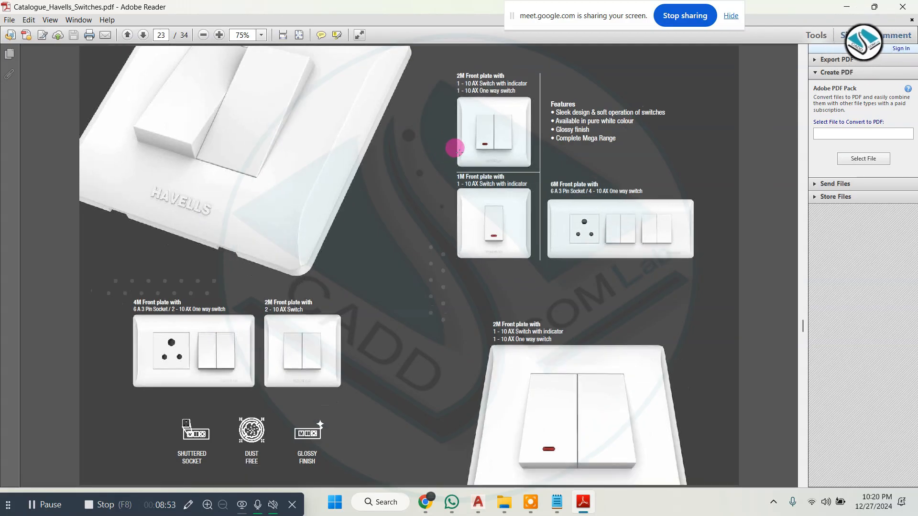
pyautogui.scroll(-10, 391, 183)
pyautogui.scroll(10, 391, 182)
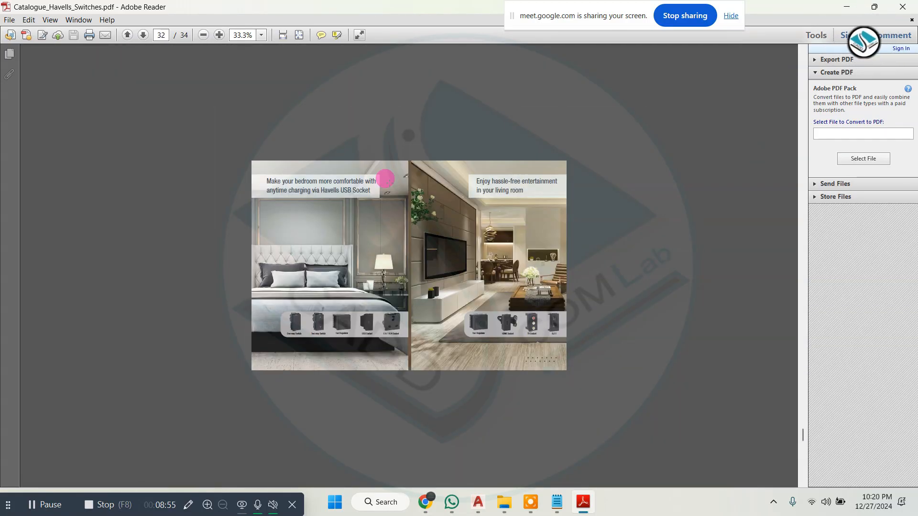
pyautogui.scroll(5, 385, 178)
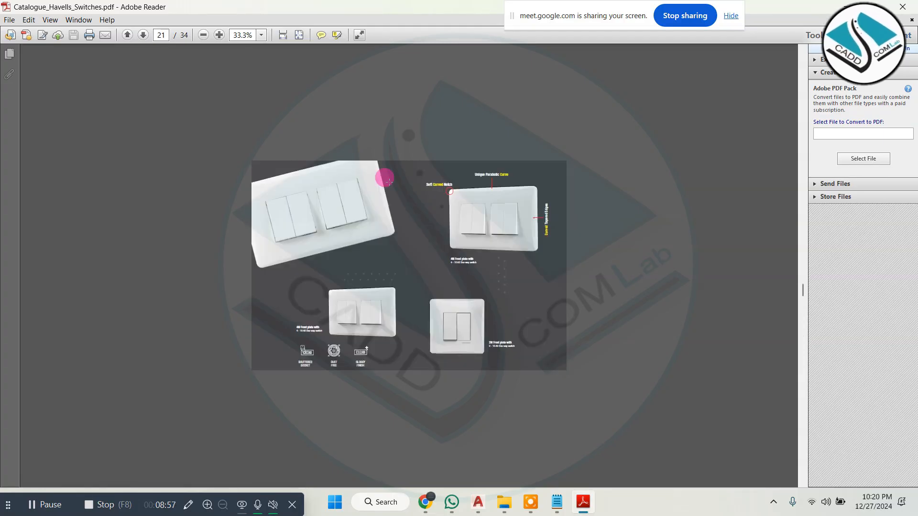
# Close the Havells switches catalogue and open Havells_Fabio_Switches_Catalogue_2017 at the Front Plates page, page 11
pyautogui.click(904, 6)
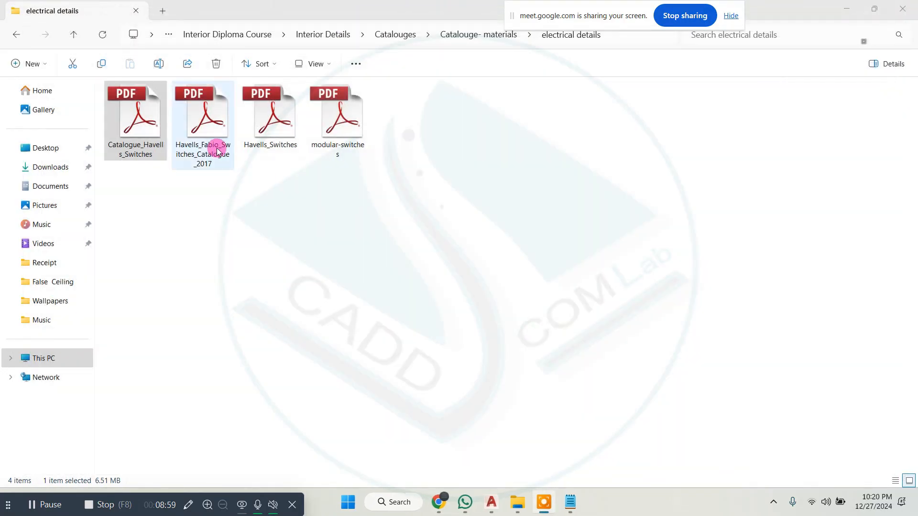
pyautogui.doubleClick(213, 146)
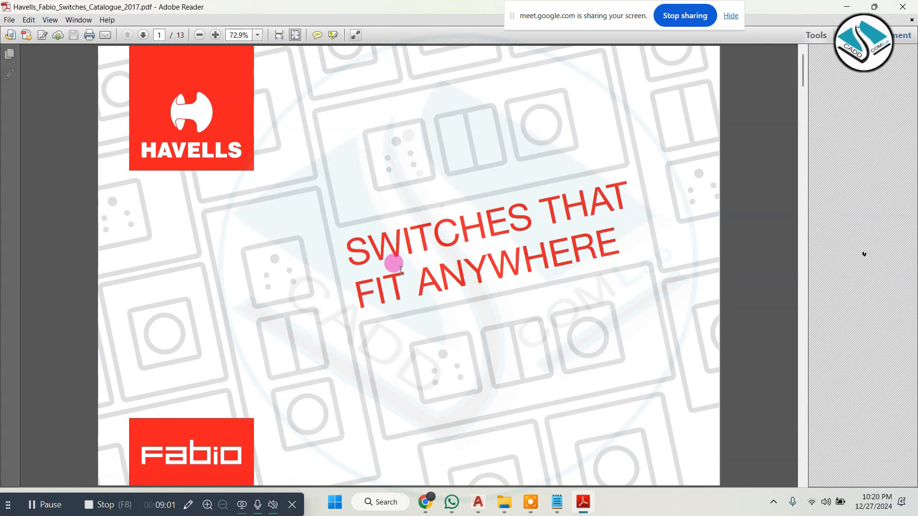
pyautogui.scroll(-3, 392, 265)
pyautogui.scroll(-6, 389, 261)
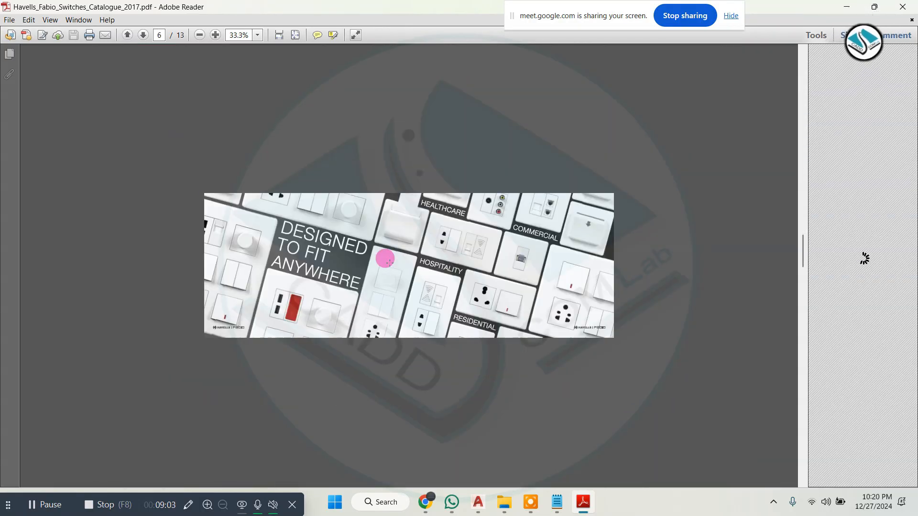
pyautogui.scroll(-2, 346, 245)
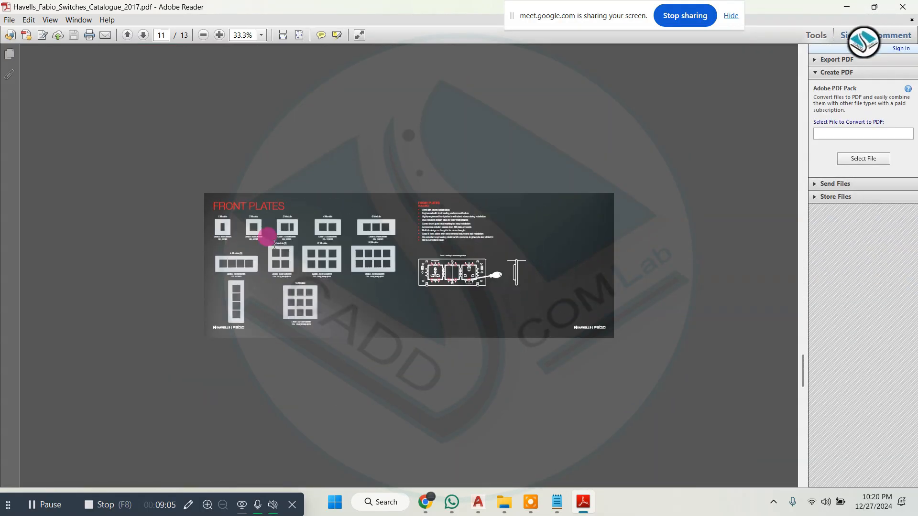
# Examine the Fabio front plates from 1 to 18 modules and their dimensions, including the 12 Module plate up close
pyautogui.keyDown('ctrl'); pyautogui.scroll(3, 286, 236); pyautogui.keyUp('ctrl')
pyautogui.keyDown('ctrl'); pyautogui.scroll(5, 146, 238); pyautogui.keyUp('ctrl')
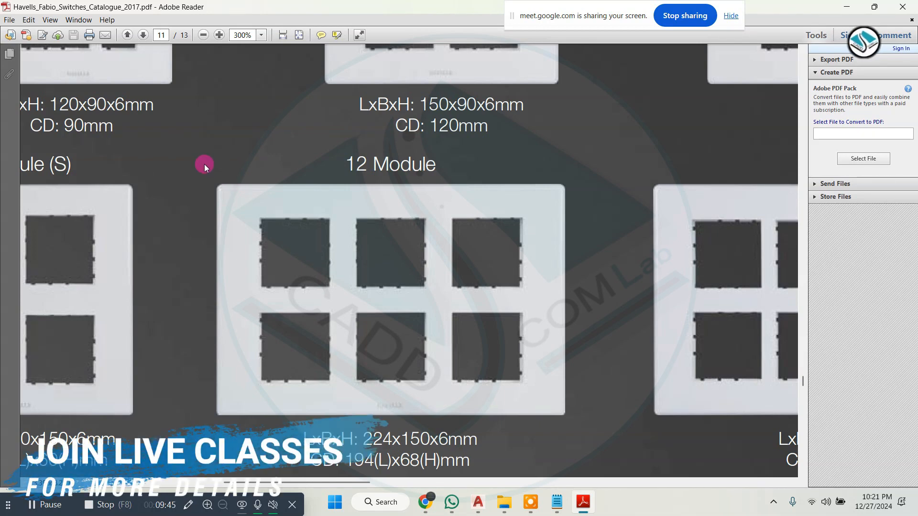
pyautogui.keyDown('ctrl'); pyautogui.scroll(-4, 308, 215); pyautogui.keyUp('ctrl')
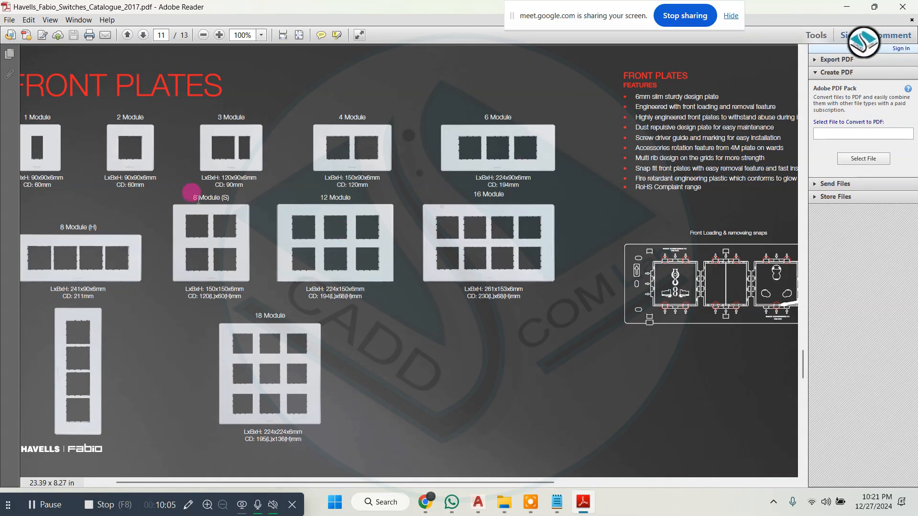
# Examine the 3, 4, 6 and 18 Module Fabio front plates and their dimensions up close on page 11
pyautogui.keyDown('ctrl'); pyautogui.scroll(2, 328, 127); pyautogui.keyUp('ctrl')
pyautogui.keyDown('ctrl'); pyautogui.scroll(2, 405, 97); pyautogui.keyUp('ctrl')
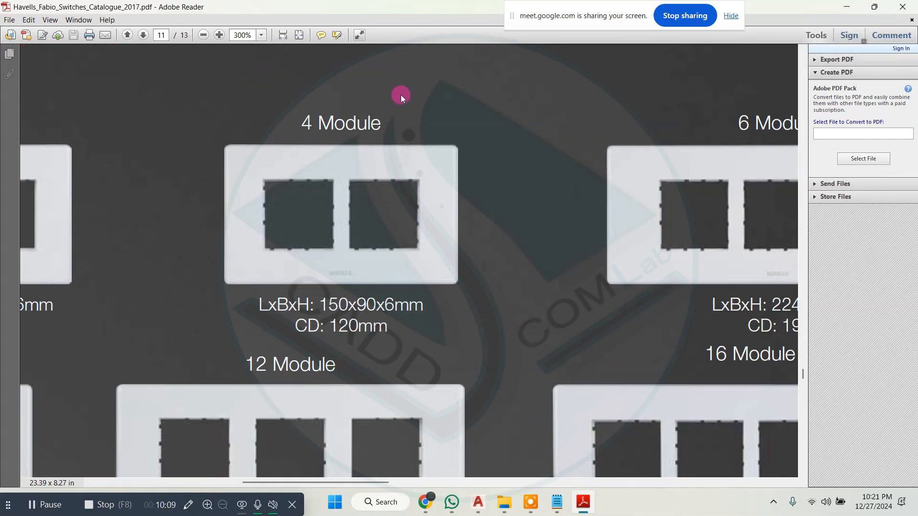
pyautogui.keyDown('ctrl'); pyautogui.scroll(-2, 257, 119); pyautogui.keyUp('ctrl')
pyautogui.keyDown('ctrl'); pyautogui.scroll(1, 535, 139); pyautogui.keyUp('ctrl')
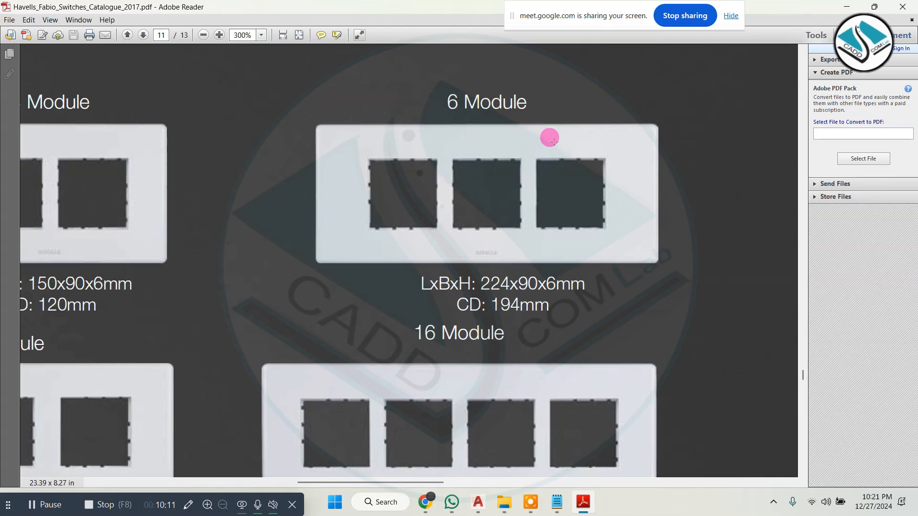
pyautogui.keyDown('ctrl'); pyautogui.scroll(-3, 549, 136); pyautogui.keyUp('ctrl')
pyautogui.keyDown('ctrl'); pyautogui.scroll(2, 216, 127); pyautogui.keyUp('ctrl')
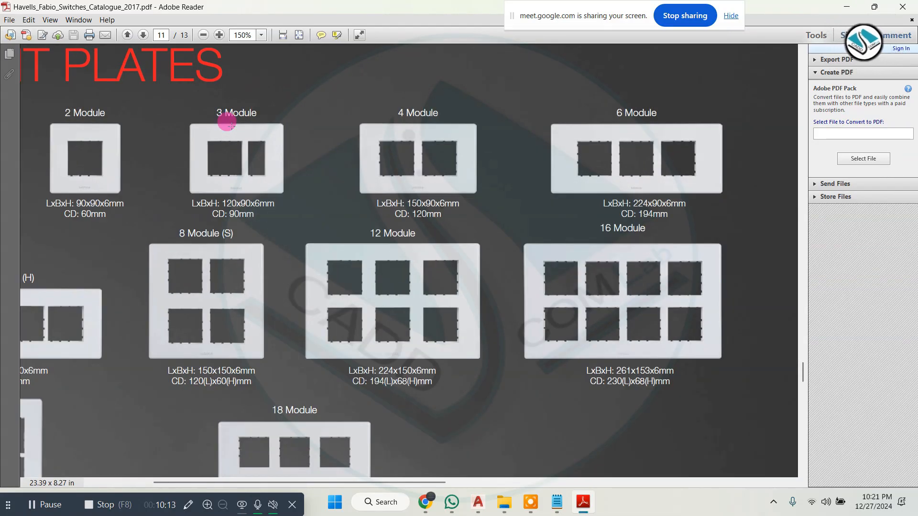
pyautogui.keyDown('ctrl'); pyautogui.scroll(1, 174, 382); pyautogui.keyUp('ctrl')
pyautogui.keyDown('ctrl'); pyautogui.scroll(-2, 497, 258); pyautogui.keyUp('ctrl')
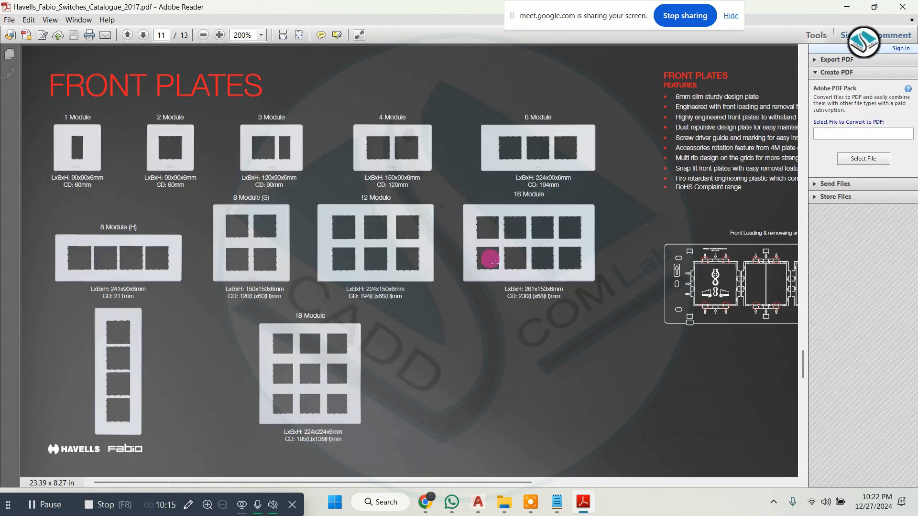
pyautogui.keyDown('ctrl'); pyautogui.scroll(3, 336, 371); pyautogui.keyUp('ctrl')
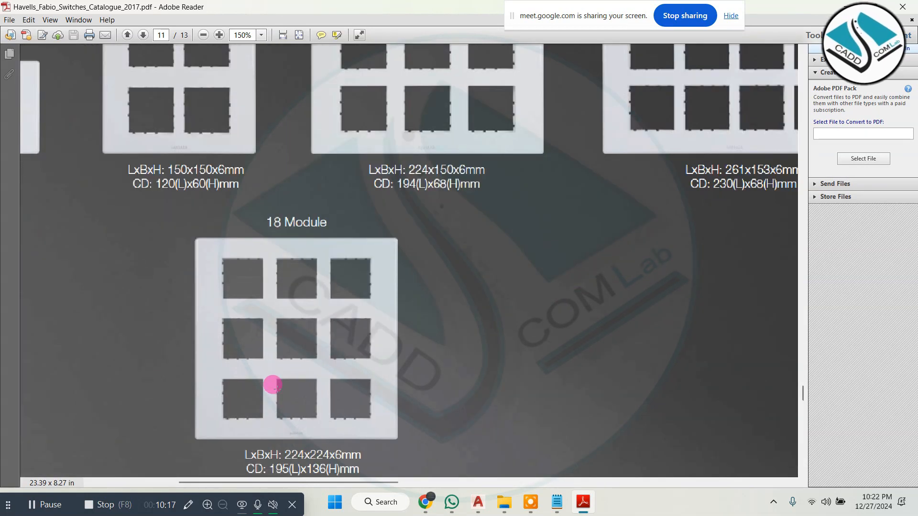
pyautogui.keyDown('ctrl'); pyautogui.scroll(-1, 368, 273); pyautogui.keyUp('ctrl')
pyautogui.keyDown('ctrl'); pyautogui.scroll(-1, 375, 272); pyautogui.keyUp('ctrl')
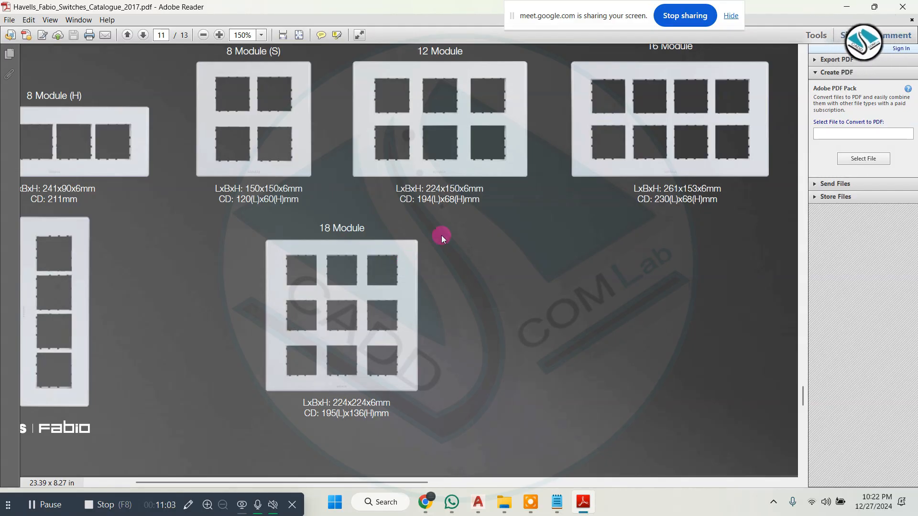
# Close the Havells Fabio switches catalogue and return to the electrical layout drawing in AutoCAD
pyautogui.keyDown('ctrl'); pyautogui.scroll(-3, 440, 221); pyautogui.keyUp('ctrl')
pyautogui.keyDown('ctrl'); pyautogui.scroll(-2, 441, 221); pyautogui.keyUp('ctrl')
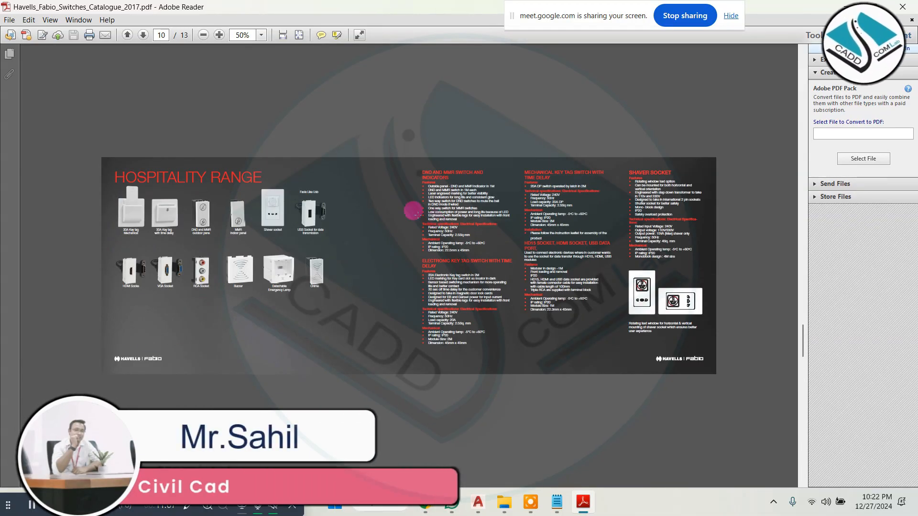
pyautogui.scroll(2, 430, 213)
pyautogui.click(902, 6)
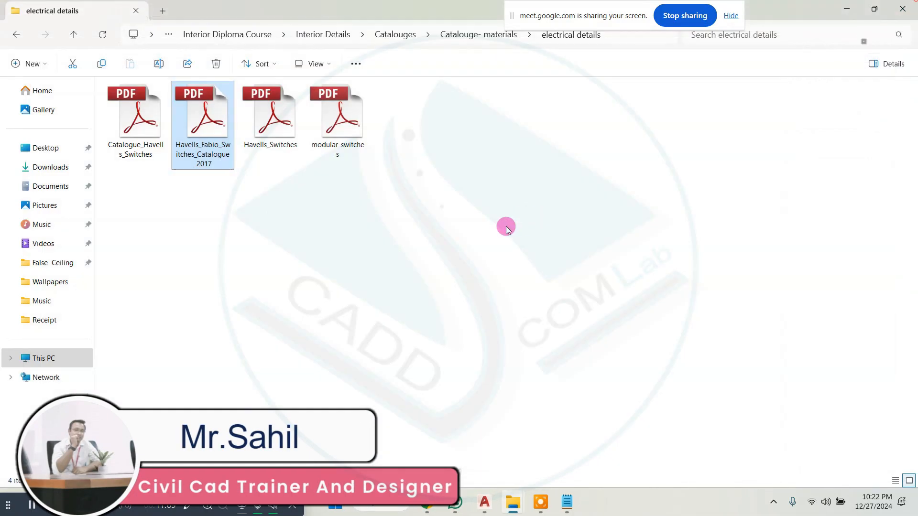
pyautogui.click(848, 6)
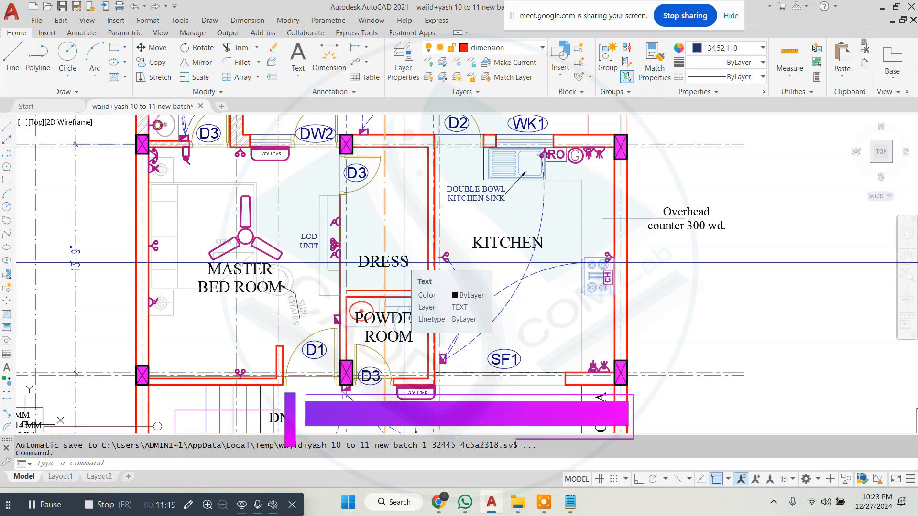
# Open the INTERIOR DETAILS drawing from the recent documents
pyautogui.click(69, 110)
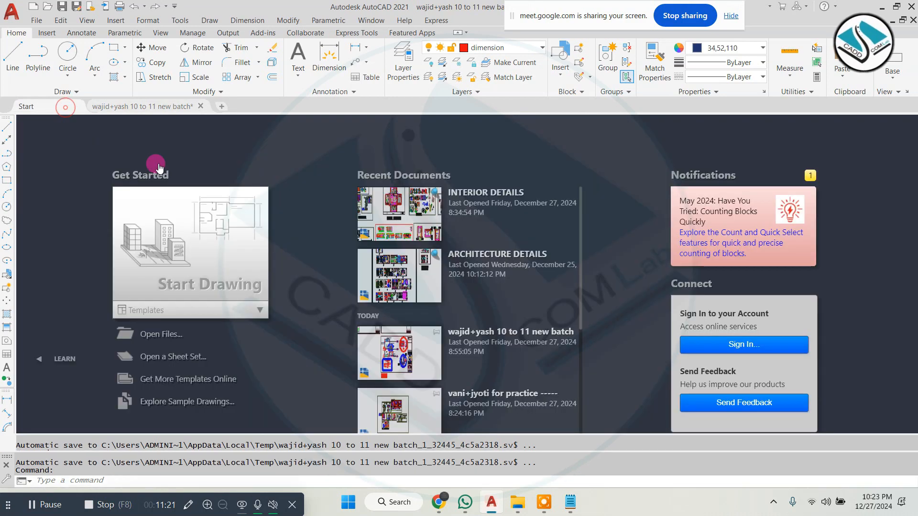
pyautogui.click(377, 197)
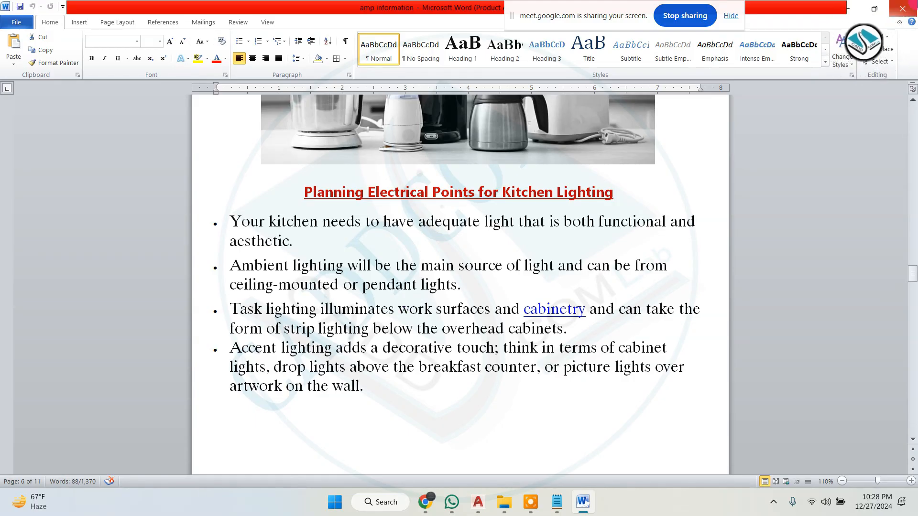
# Close the amp information Word document and return to the AutoCAD floor plan around the master bedroom and kitchen
pyautogui.hotkey('alt', 'F4')
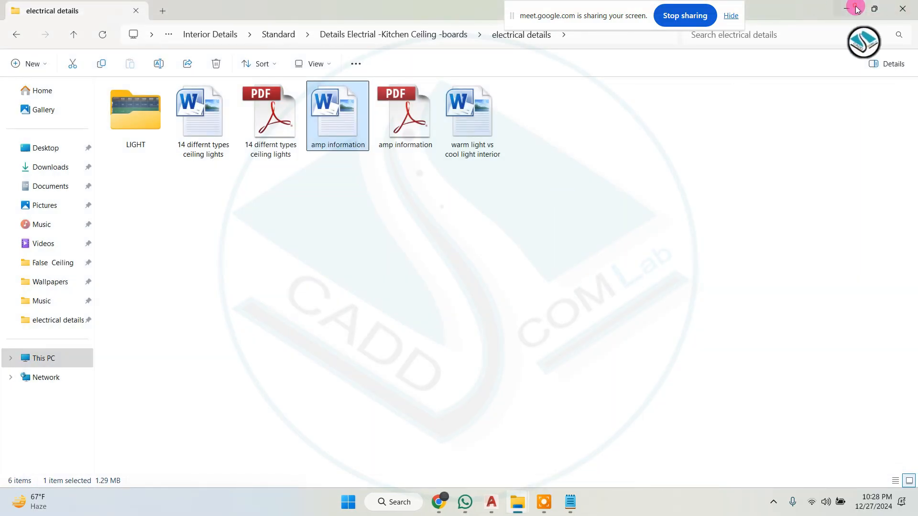
pyautogui.click(855, 9)
pyautogui.scroll(2, 306, 261)
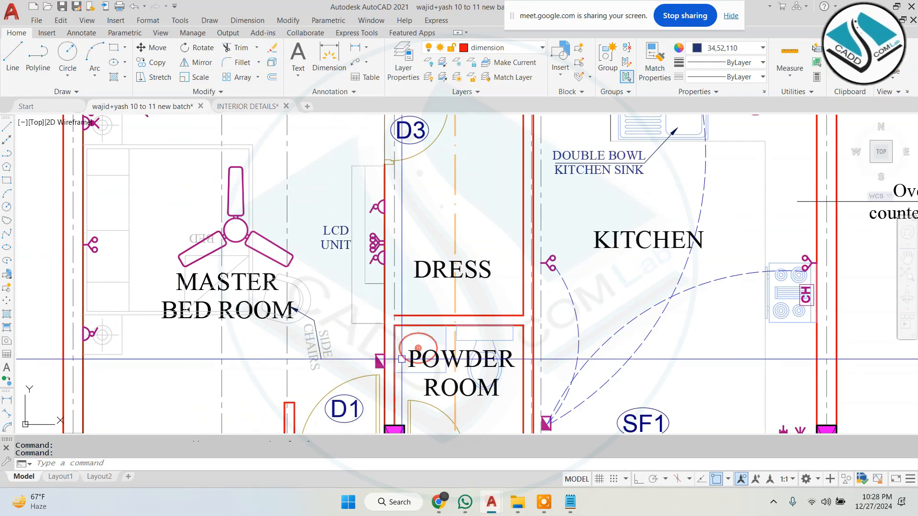
pyautogui.scroll(-3, 401, 359)
pyautogui.scroll(2, 305, 208)
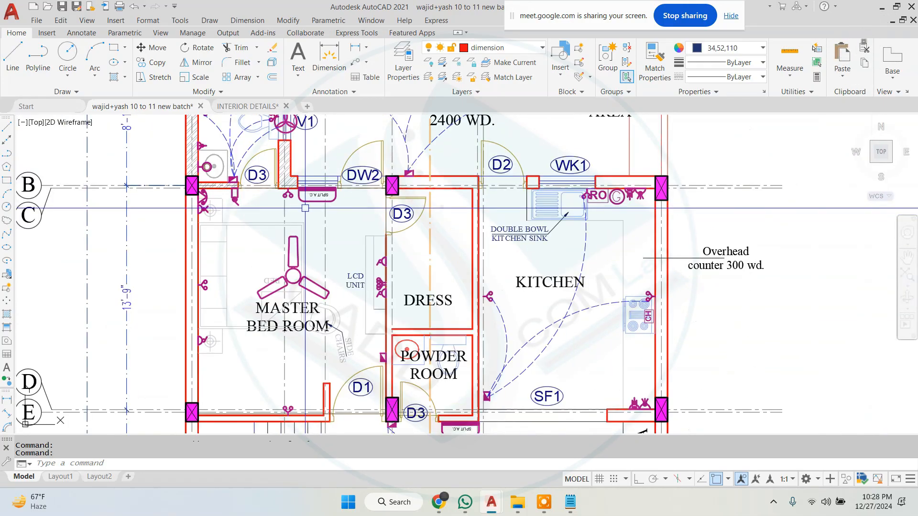
pyautogui.moveTo(330, 309)
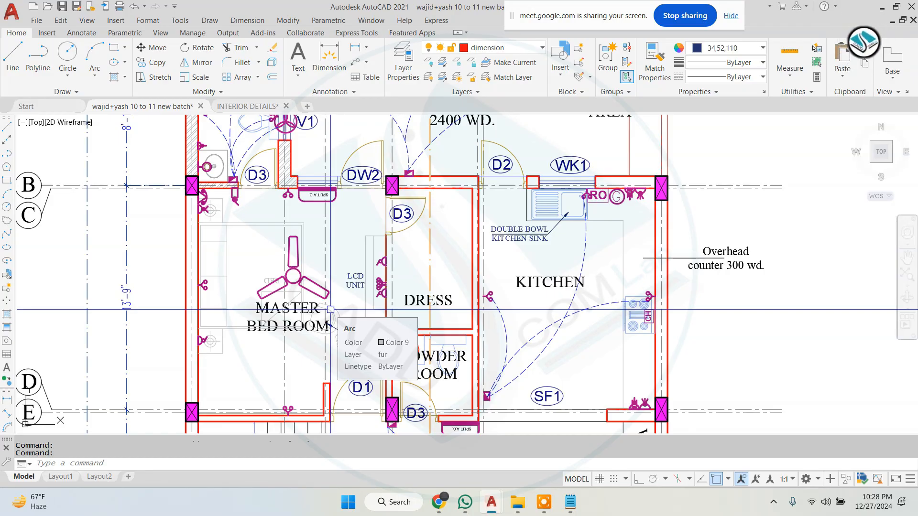
pyautogui.click(544, 502)
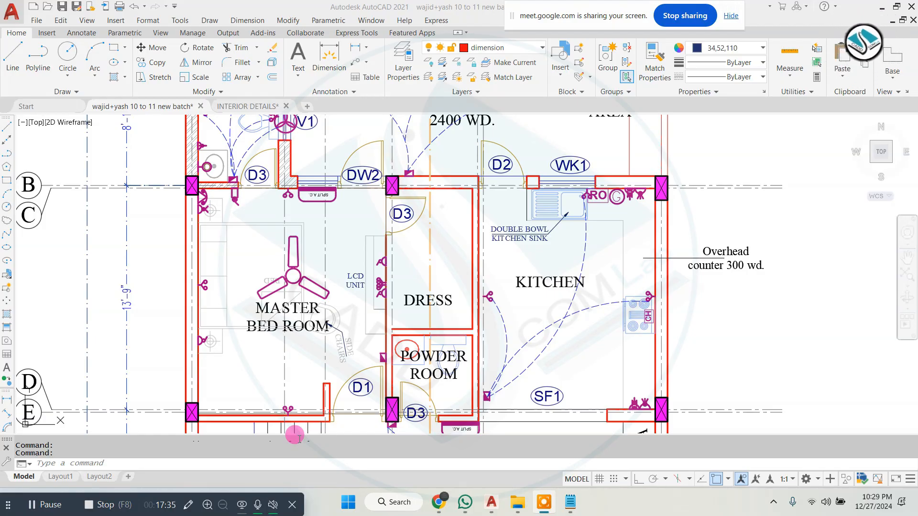
# Examine the ground floor electrical layout overall, and the toilet's light, exhaust fan and switch board points up close
pyautogui.scroll(-4, 289, 231)
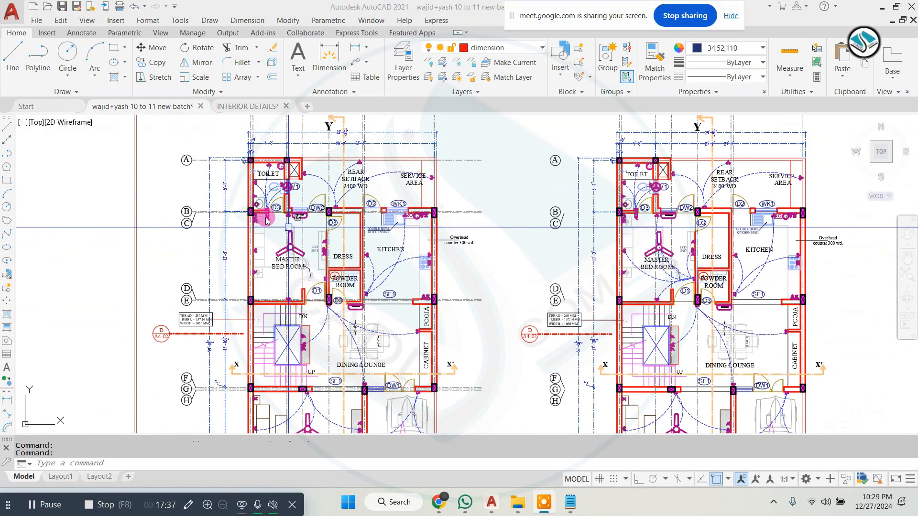
pyautogui.scroll(-5, 289, 227)
pyautogui.scroll(2, 303, 164)
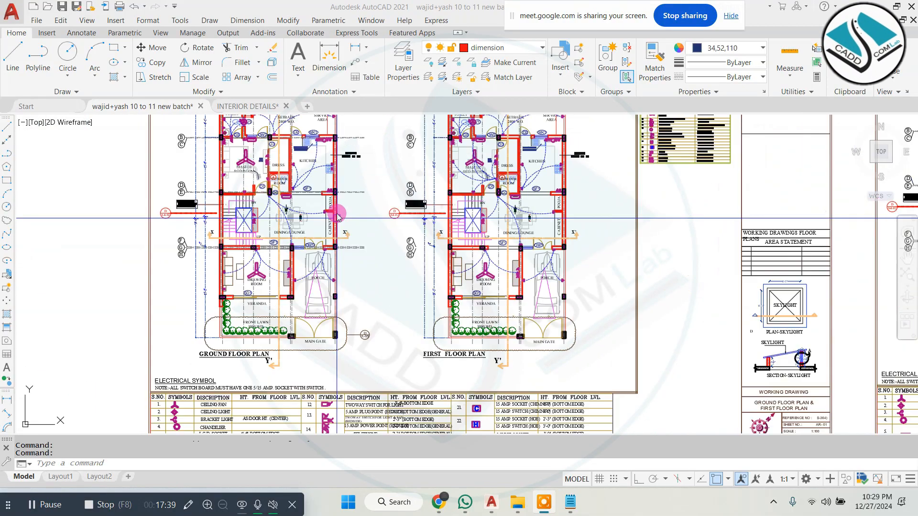
pyautogui.press('Escape')
pyautogui.scroll(5, 255, 132)
pyautogui.scroll(-2, 288, 225)
pyautogui.scroll(5, 212, 143)
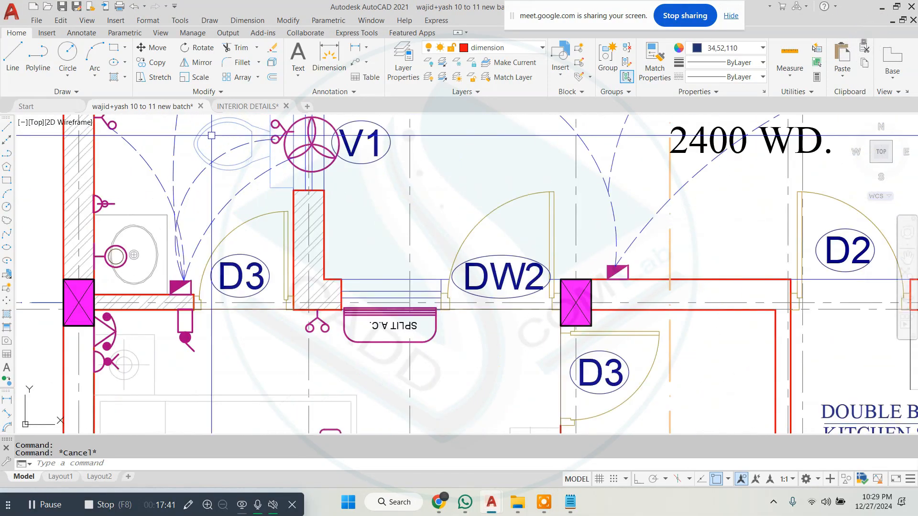
pyautogui.scroll(2, 283, 235)
pyautogui.scroll(2, 256, 212)
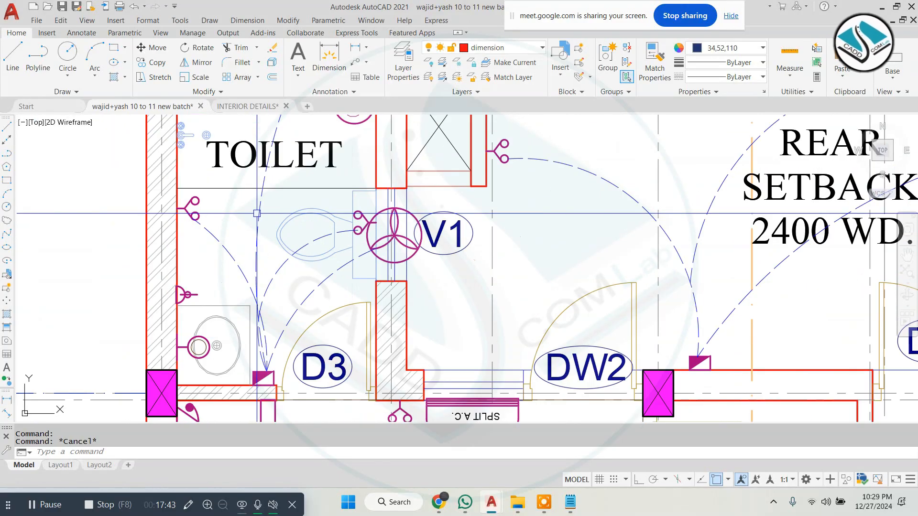
pyautogui.scroll(-2, 256, 211)
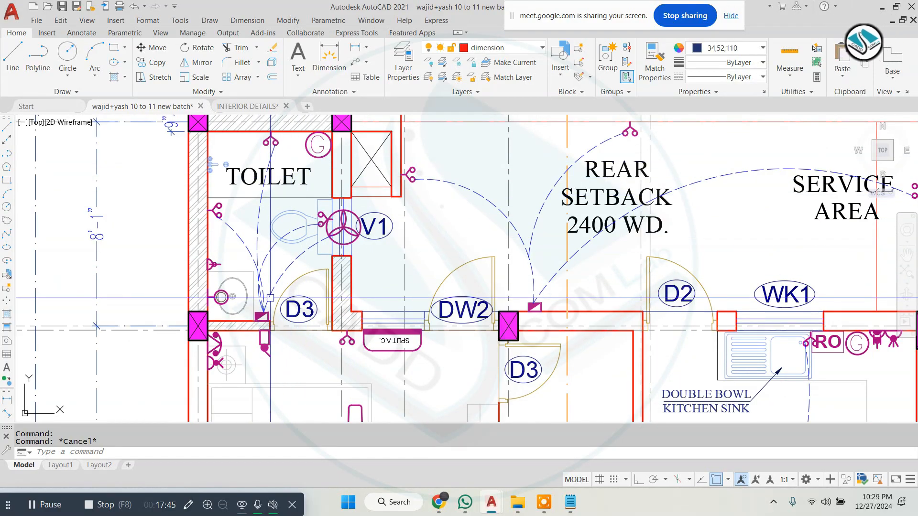
pyautogui.scroll(2, 272, 299)
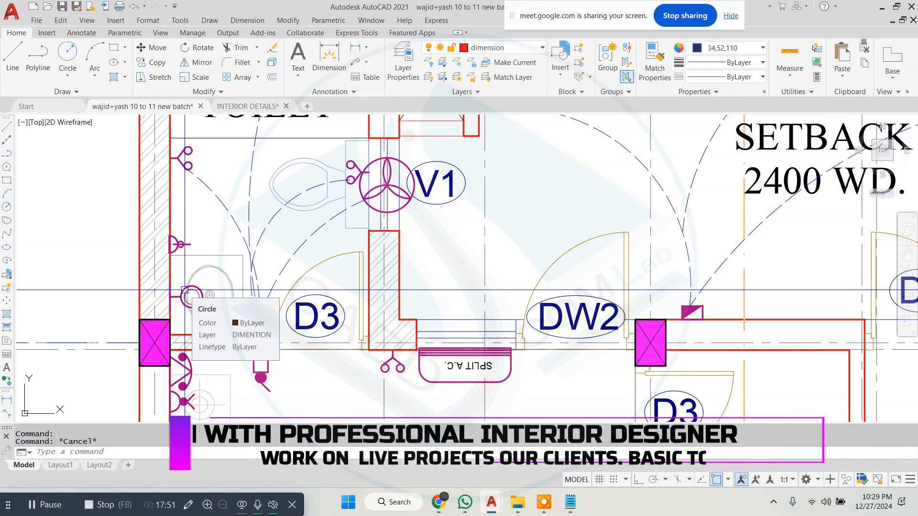
pyautogui.scroll(-2, 191, 294)
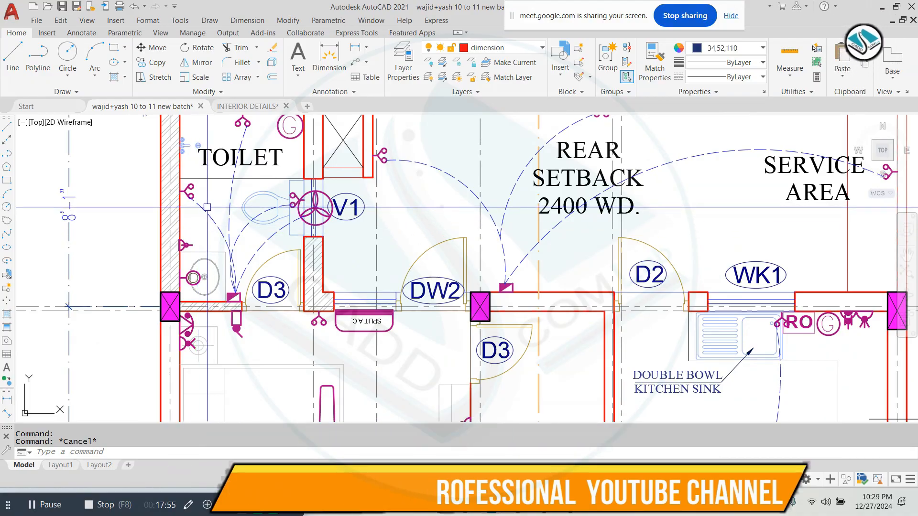
pyautogui.scroll(2, 319, 192)
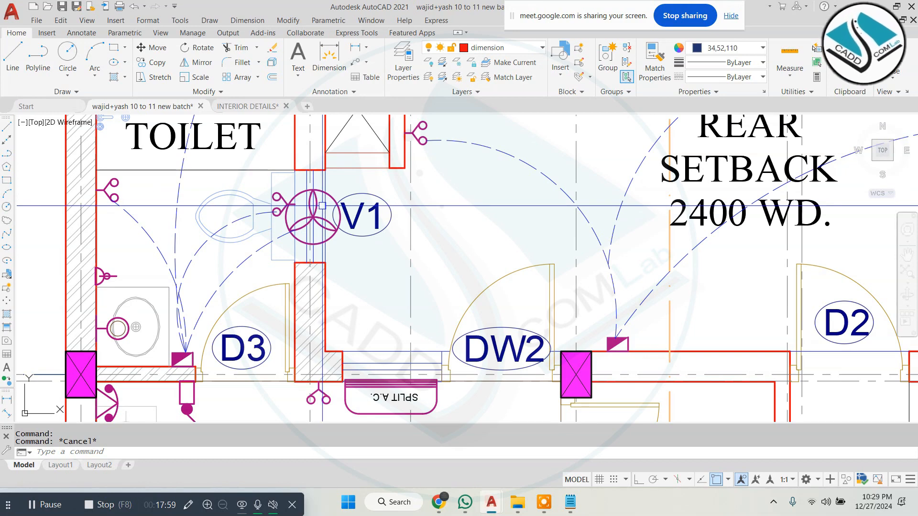
pyautogui.scroll(-2, 322, 206)
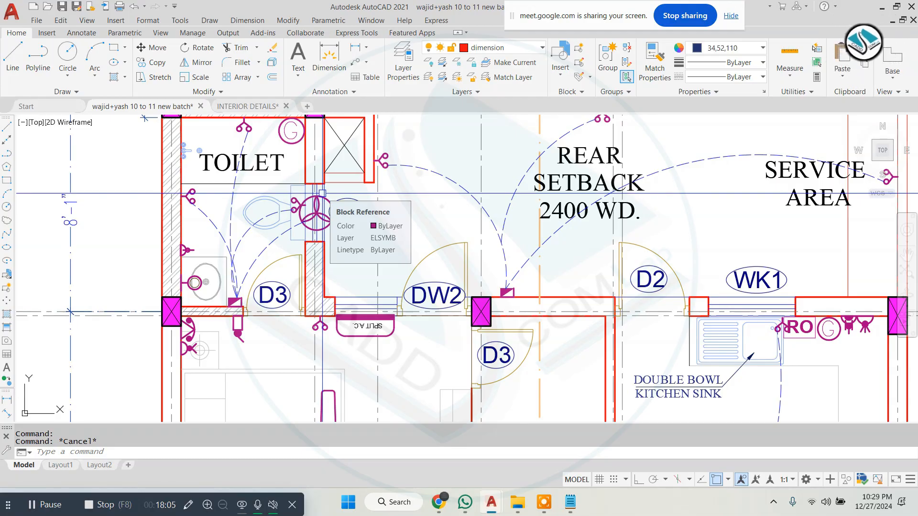
# Examine the kitchen's electrical points around the sink, RO unit, geyser, chimney and switch board
pyautogui.scroll(-3, 335, 189)
pyautogui.scroll(2, 483, 259)
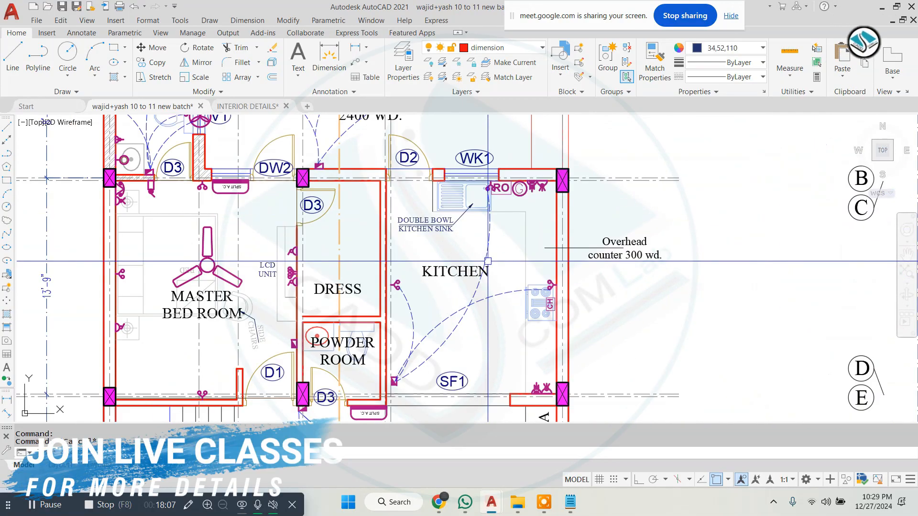
pyautogui.scroll(3, 531, 241)
pyautogui.scroll(-1, 531, 241)
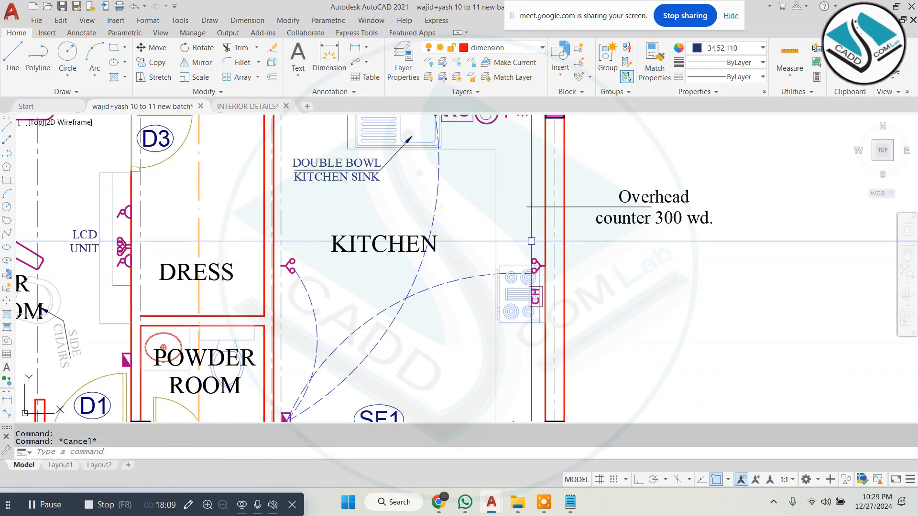
pyautogui.scroll(-2, 531, 241)
pyautogui.scroll(5, 415, 223)
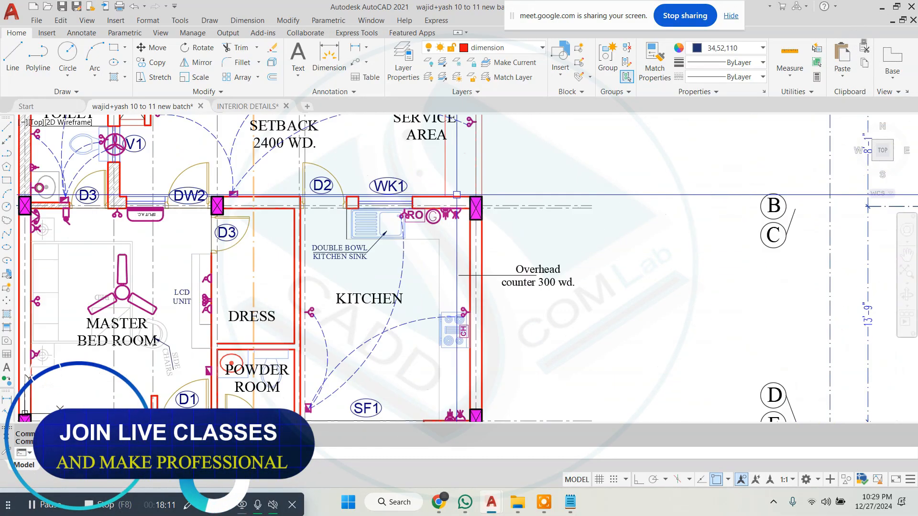
pyautogui.scroll(-4, 415, 223)
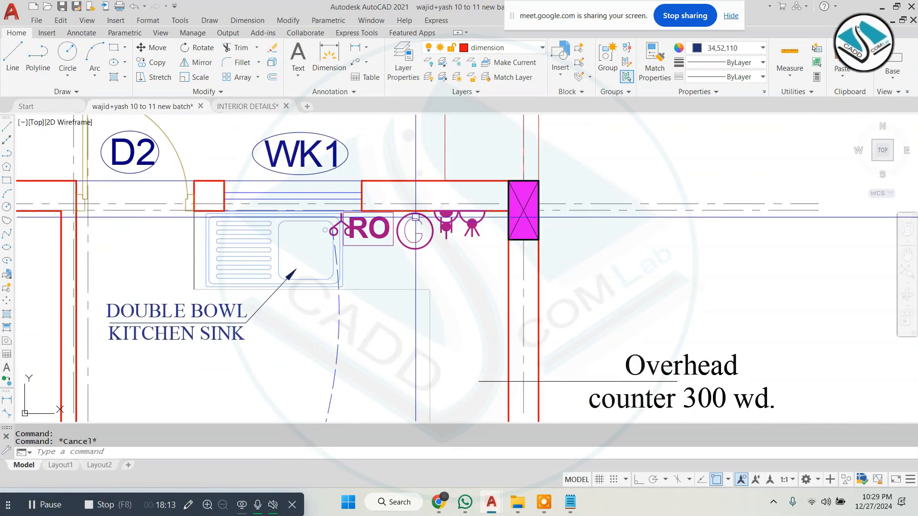
pyautogui.scroll(-1, 426, 232)
pyautogui.scroll(-3, 427, 232)
pyautogui.scroll(-2, 430, 236)
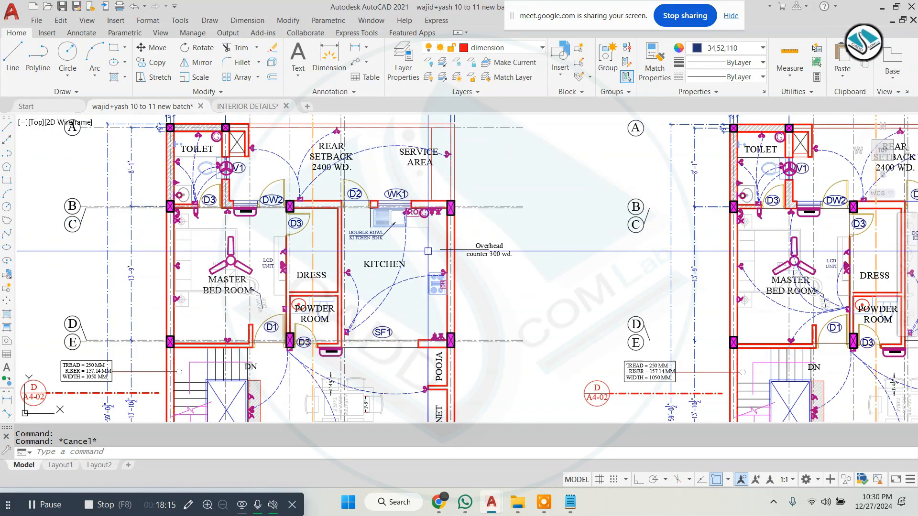
pyautogui.scroll(2, 433, 243)
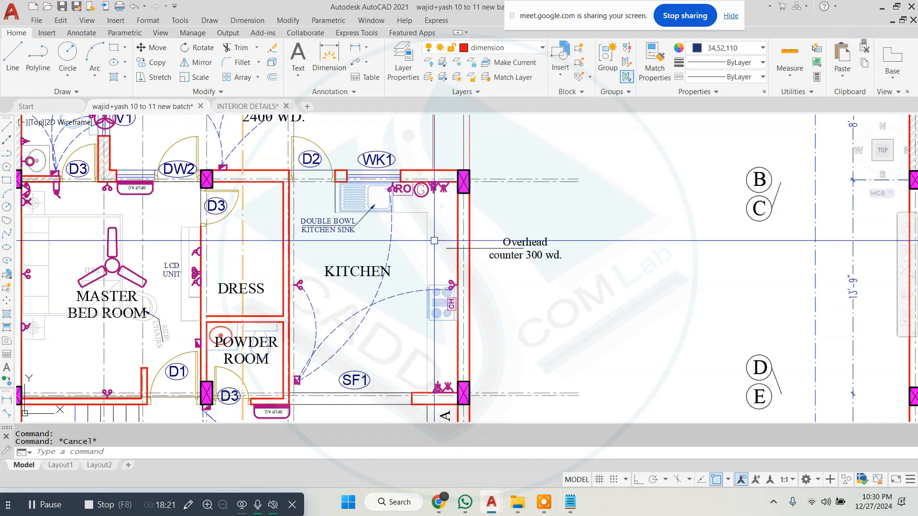
pyautogui.scroll(-2, 521, 182)
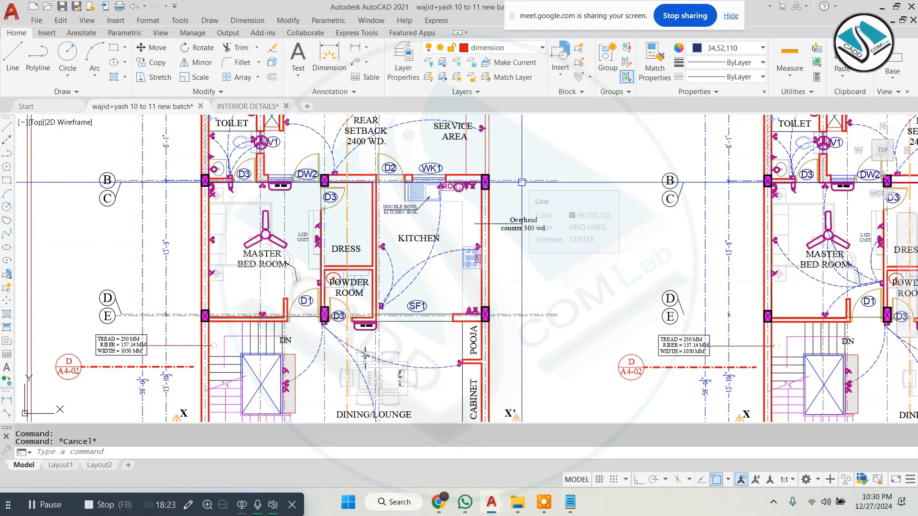
# Examine the switch board, fan and light wiring of the drawing room and porch on the floor plan
pyautogui.scroll(-2, 522, 182)
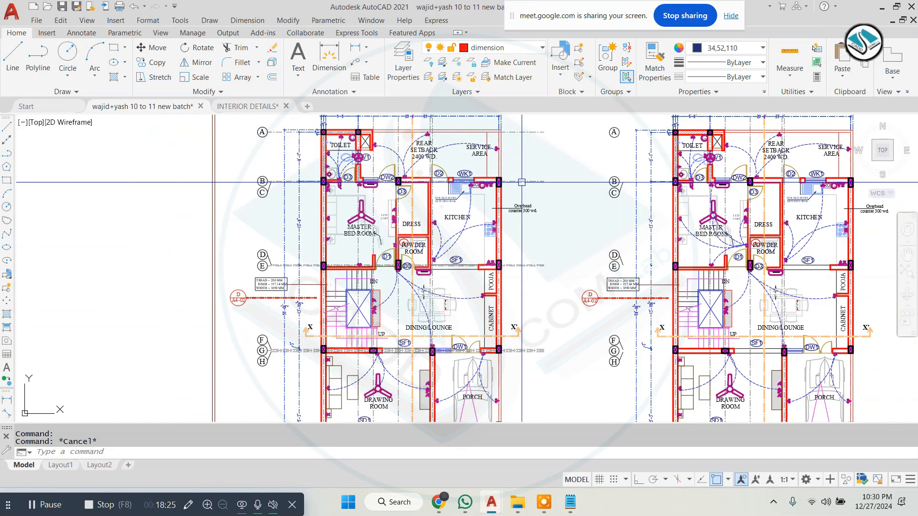
pyautogui.scroll(-2, 521, 182)
pyautogui.scroll(3, 441, 322)
pyautogui.scroll(4, 441, 322)
pyautogui.scroll(-2, 441, 320)
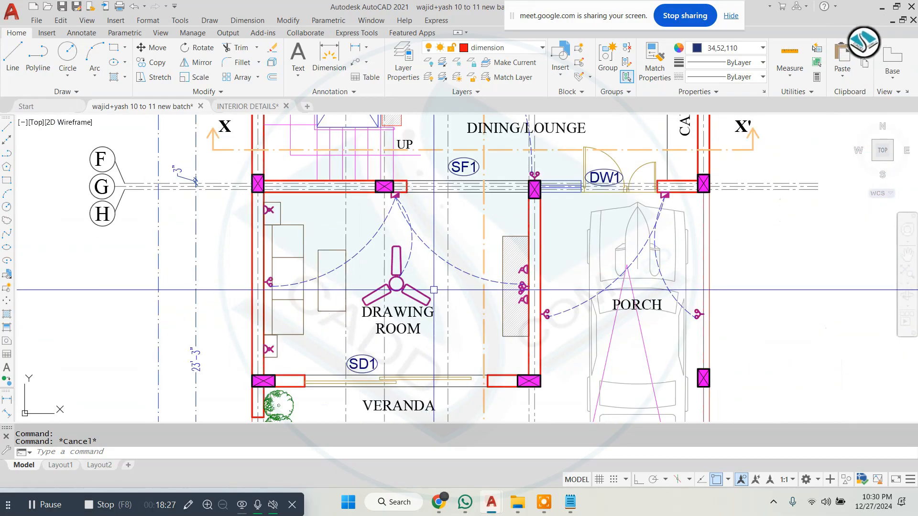
pyautogui.scroll(2, 442, 315)
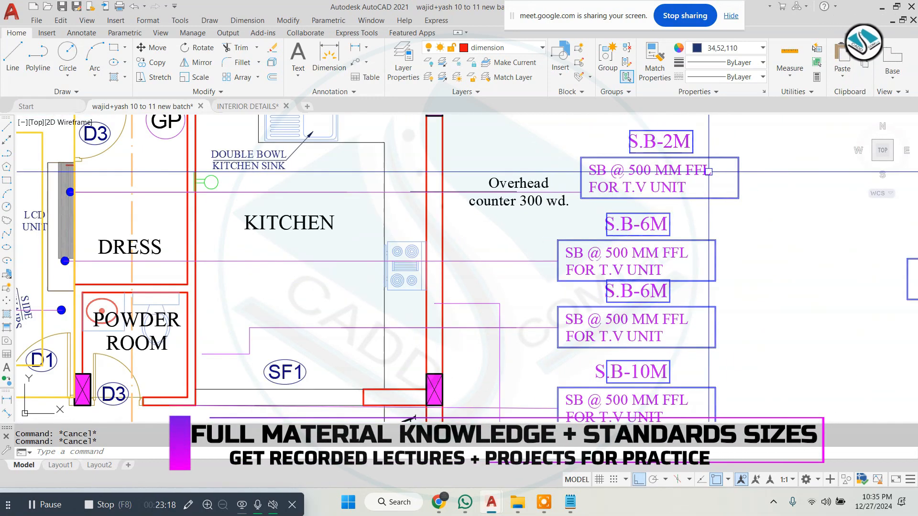
# Examine the switch board labels beside the master bedroom and kitchen, and the overall electrical wiring layout of the floor plans
pyautogui.scroll(-2, 709, 171)
pyautogui.scroll(1, 693, 224)
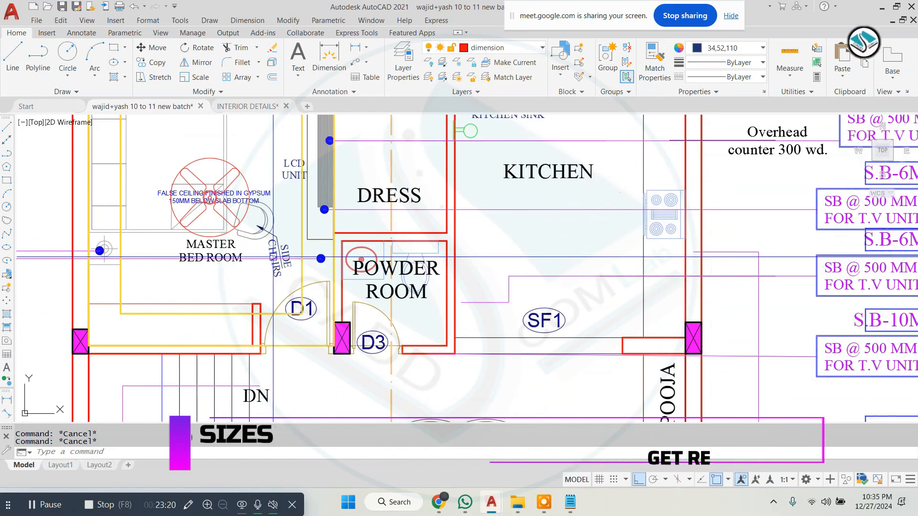
pyautogui.scroll(-1, 692, 231)
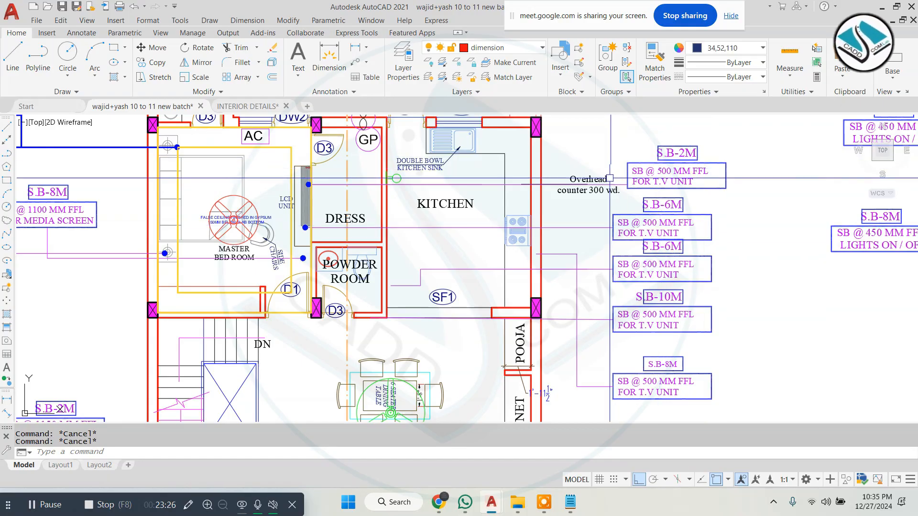
pyautogui.scroll(-4, 574, 210)
pyautogui.scroll(3, 322, 178)
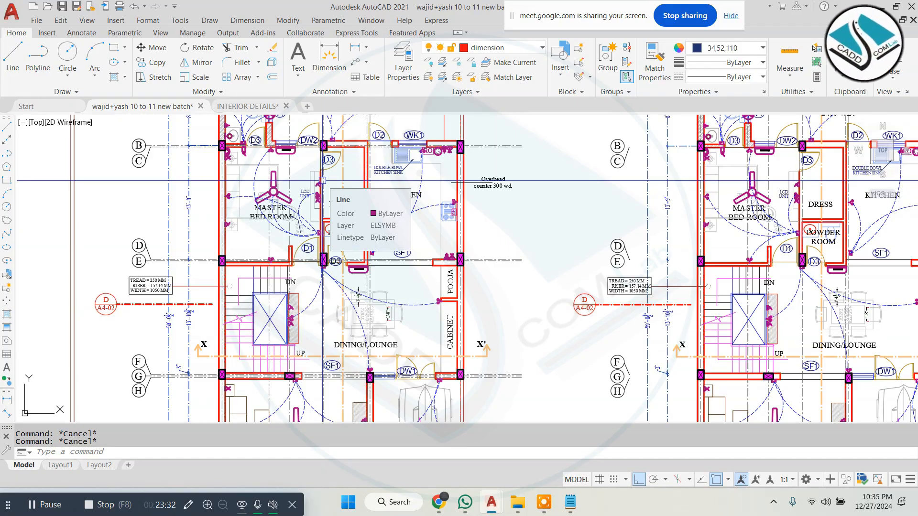
pyautogui.scroll(-5, 323, 181)
pyautogui.scroll(3, 586, 184)
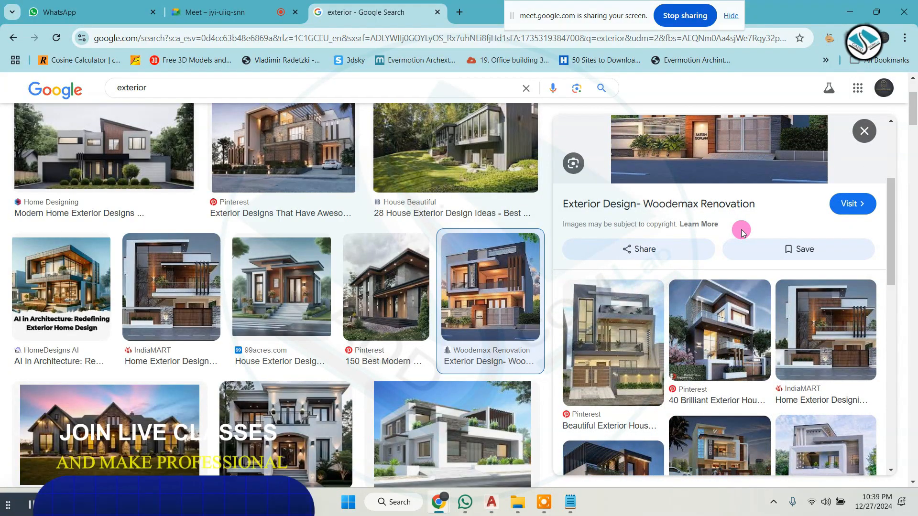
# Open the Woodemax Renovation exterior design image from the Google results in its own tab and view the facade at full size
pyautogui.scroll(3, 722, 201)
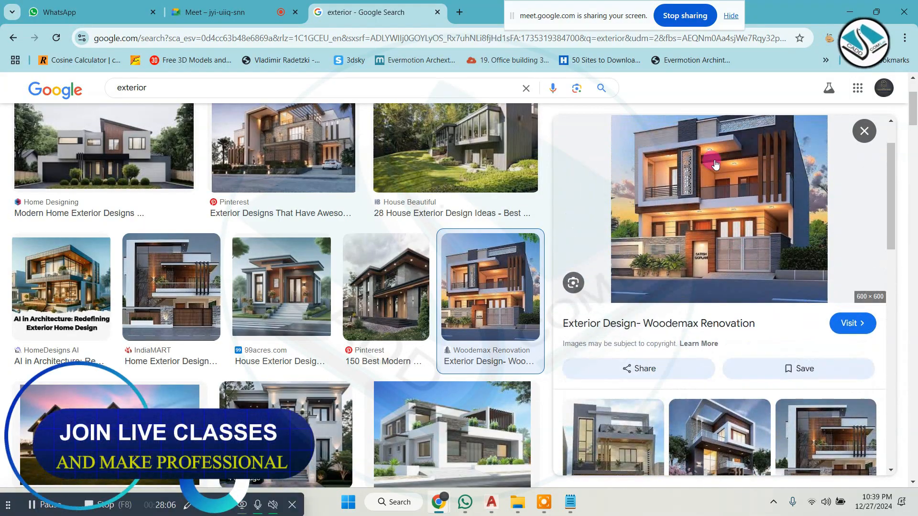
pyautogui.rightClick(715, 164)
pyautogui.click(784, 321)
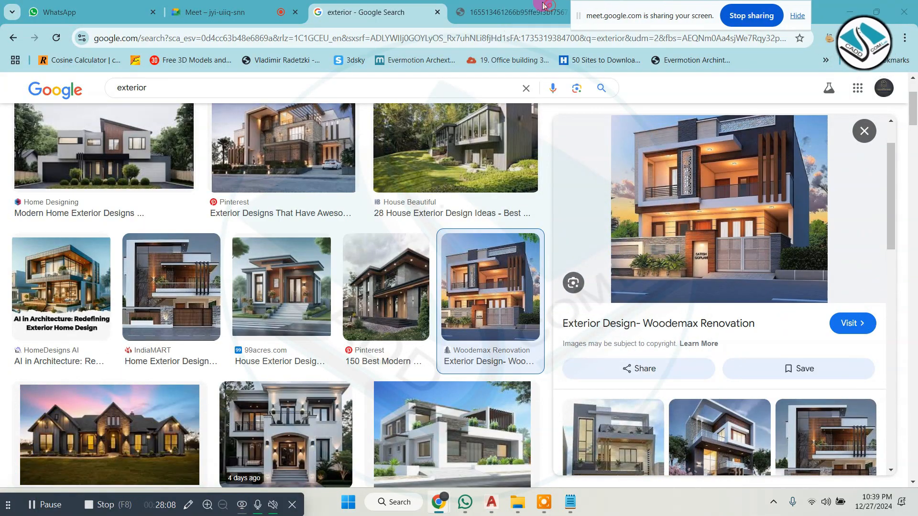
pyautogui.click(544, 7)
pyautogui.scroll(-3, 524, 308)
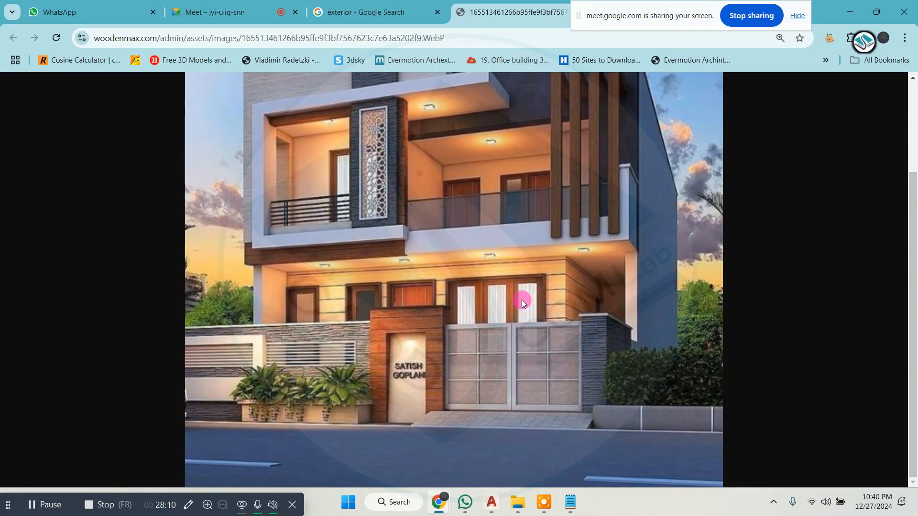
# Find the white 99acres house exterior among the related Google images and open its image in a separate tab
pyautogui.click(363, 12)
pyautogui.scroll(-5, 654, 281)
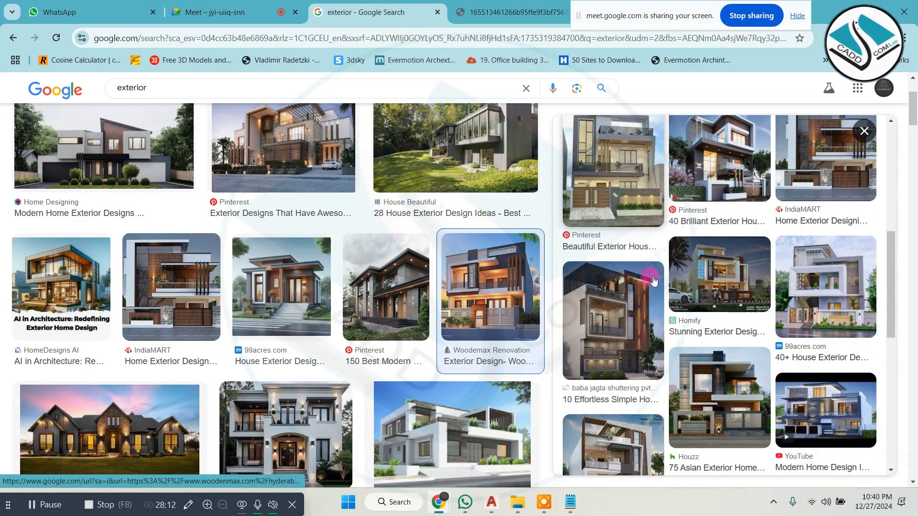
pyautogui.click(826, 287)
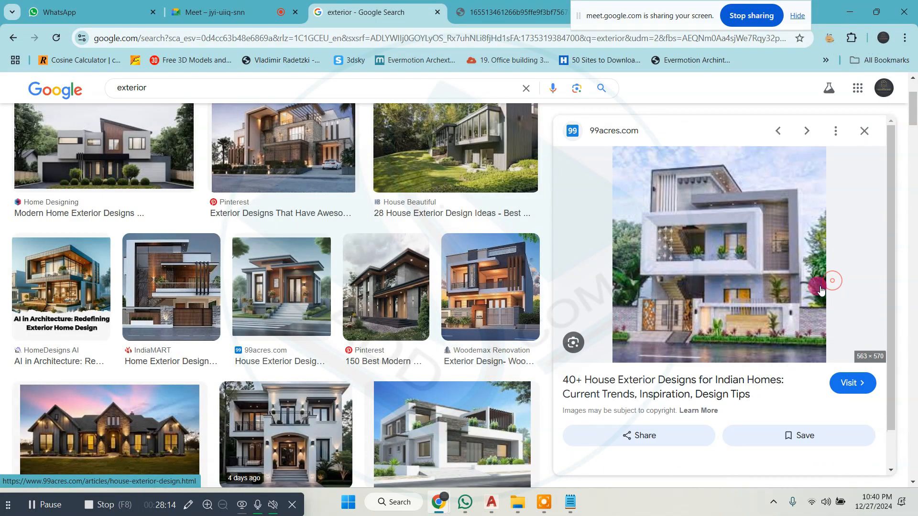
pyautogui.rightClick(706, 180)
pyautogui.click(779, 340)
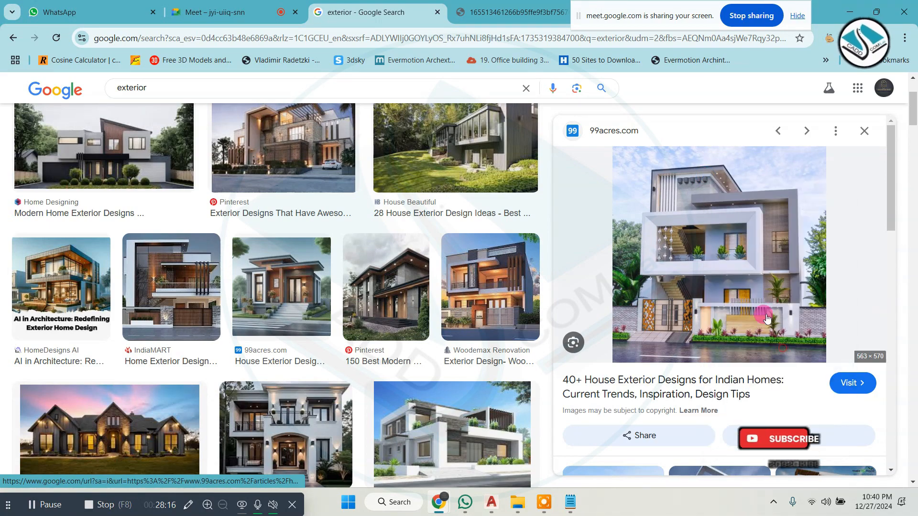
pyautogui.click(643, 15)
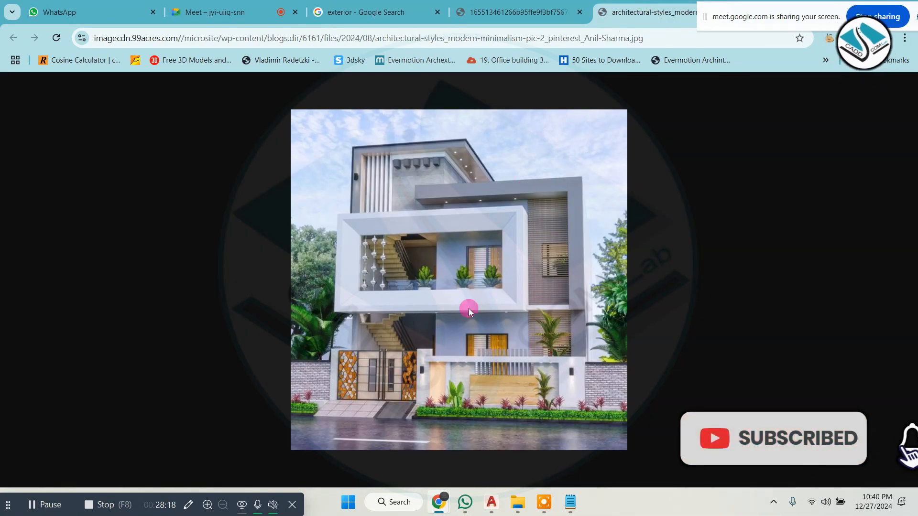
# Mark the upper facade with a freehand blue circle and ticks, and outline the front boundary wall and gate with the pen
pyautogui.click(188, 504)
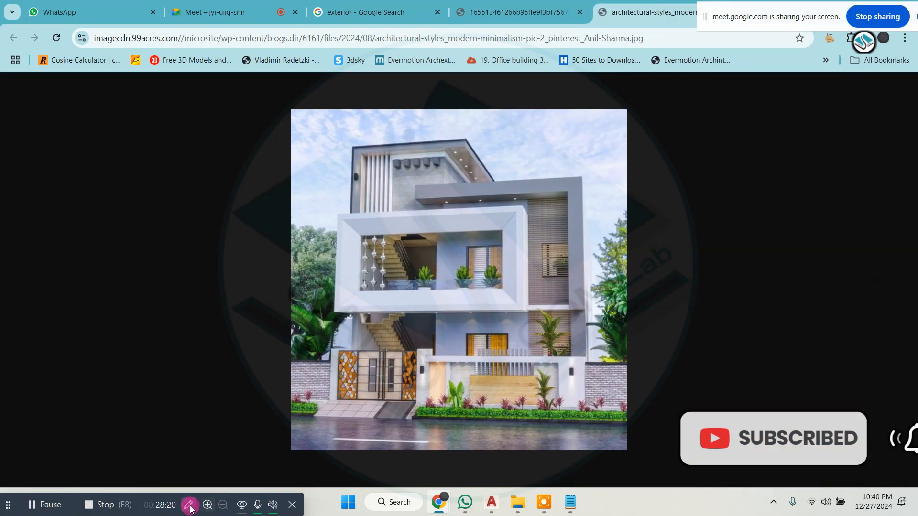
pyautogui.click(888, 238)
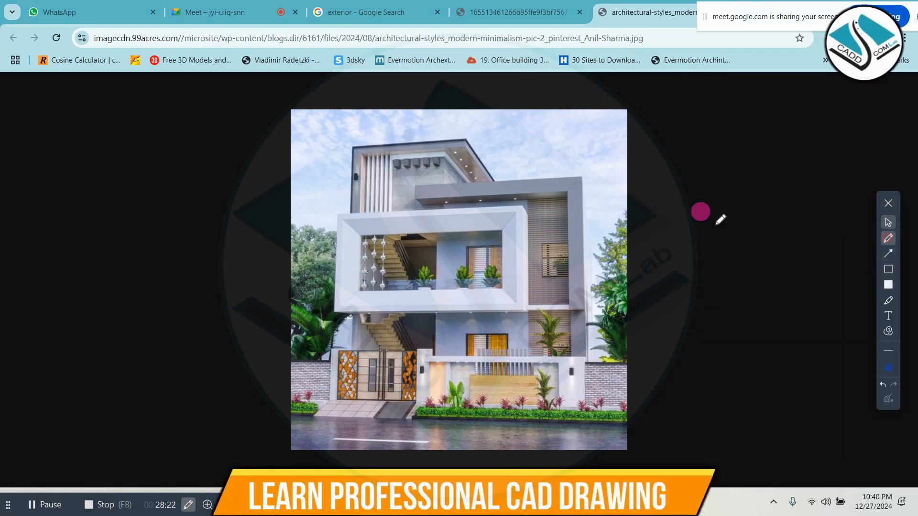
pyautogui.moveTo(408, 129)
pyautogui.mouseDown()
pyautogui.moveTo(307, 207)
pyautogui.moveTo(333, 137)
pyautogui.mouseUp()
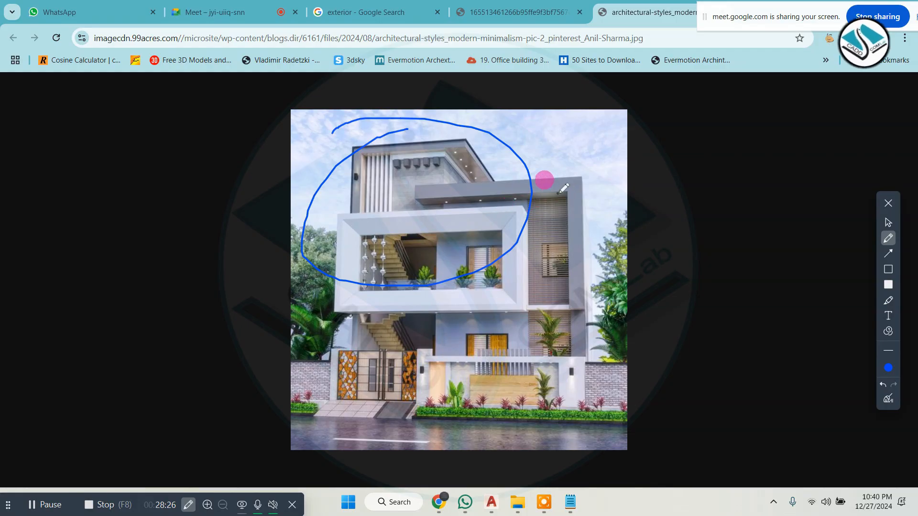
pyautogui.moveTo(559, 177); pyautogui.dragTo(710, 150)
pyautogui.moveTo(453, 227); pyautogui.dragTo(622, 200)
pyautogui.moveTo(399, 146); pyautogui.dragTo(454, 164)
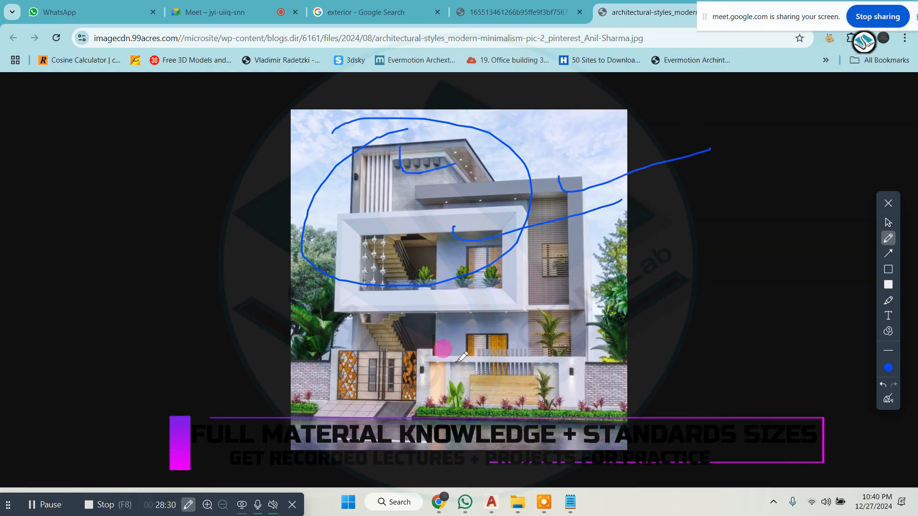
pyautogui.moveTo(444, 334)
pyautogui.mouseDown()
pyautogui.moveTo(348, 333)
pyautogui.moveTo(300, 370)
pyautogui.moveTo(291, 409)
pyautogui.moveTo(568, 415)
pyautogui.moveTo(604, 367)
pyautogui.moveTo(573, 346)
pyautogui.moveTo(444, 337)
pyautogui.mouseUp()
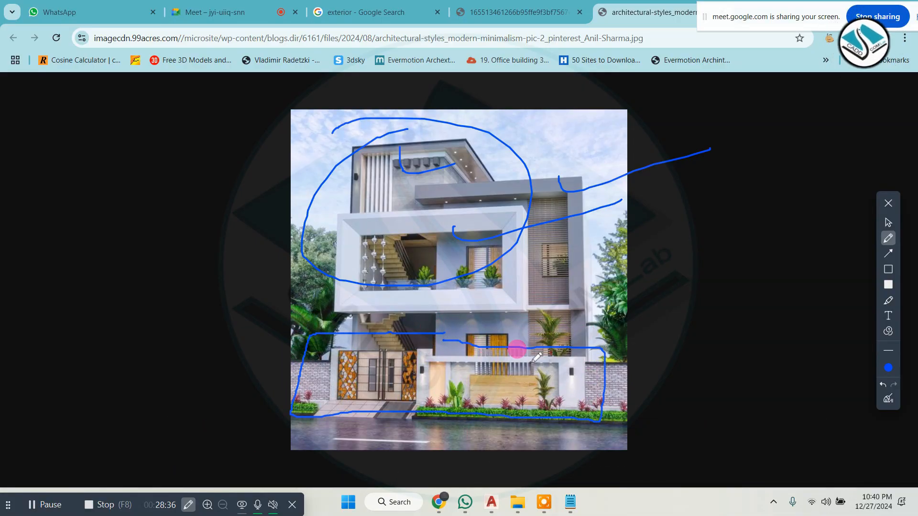
# Frame the front boundary wall and gate with a thick blue rectangle, and clear all annotations from the image
pyautogui.click(887, 270)
pyautogui.moveTo(623, 329); pyautogui.dragTo(280, 420)
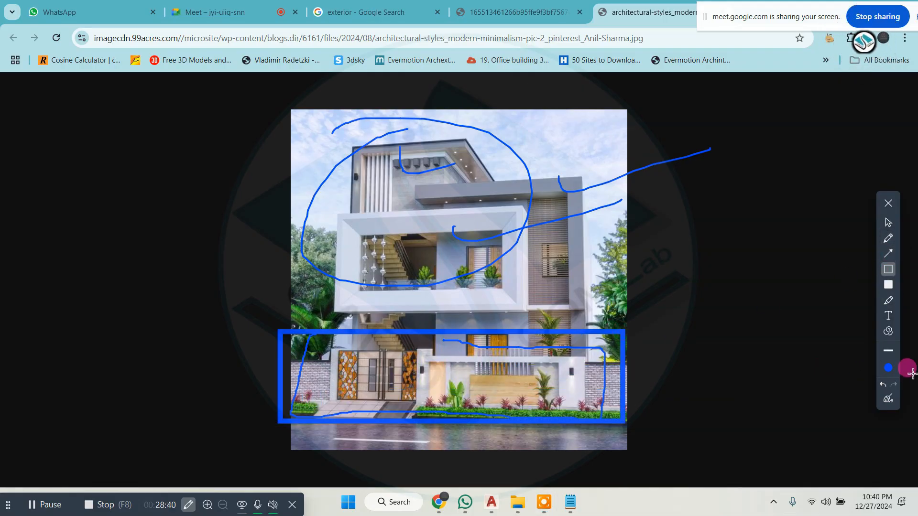
pyautogui.click(886, 399)
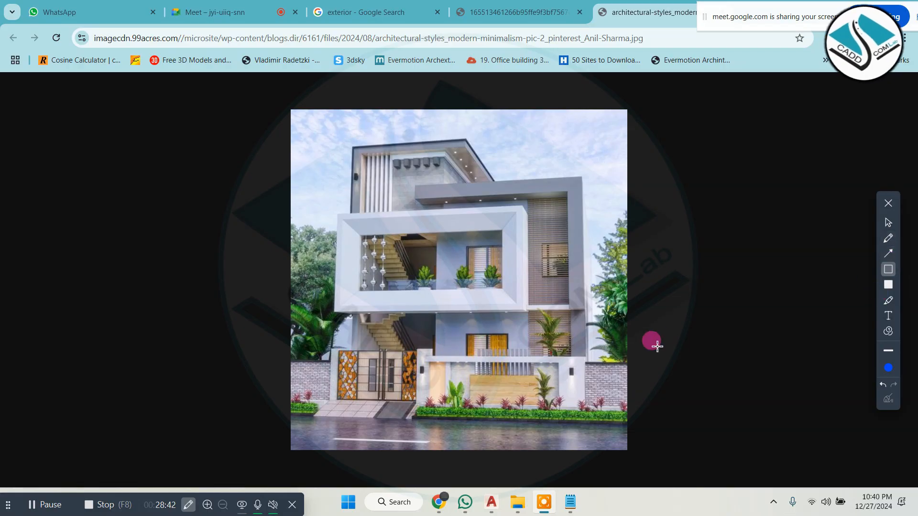
# Highlight the front boundary wall and gate with a blue rectangle and add a freehand tick over the wall
pyautogui.moveTo(632, 336); pyautogui.dragTo(288, 418)
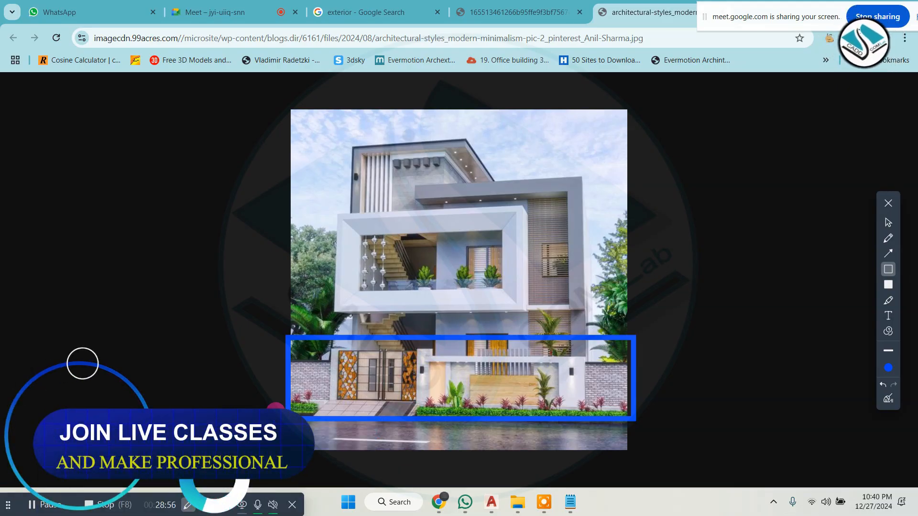
pyautogui.click(890, 239)
pyautogui.moveTo(538, 343); pyautogui.dragTo(692, 347)
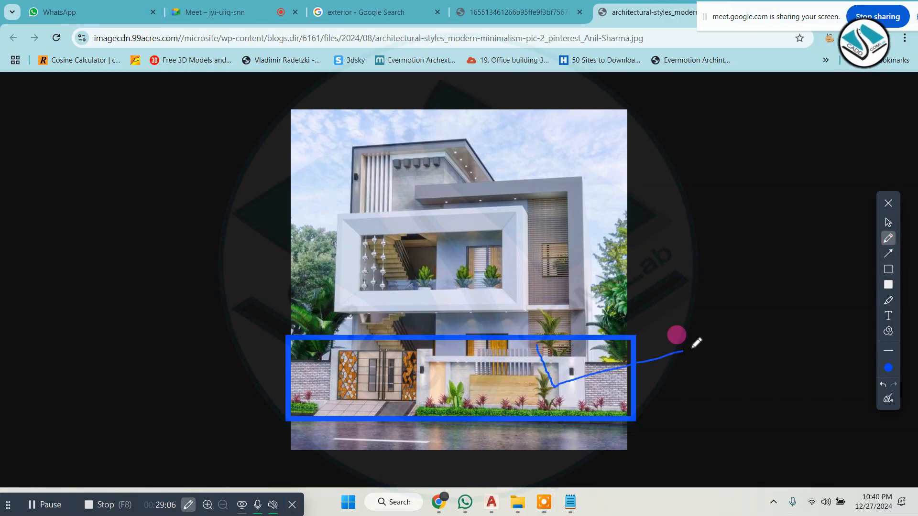